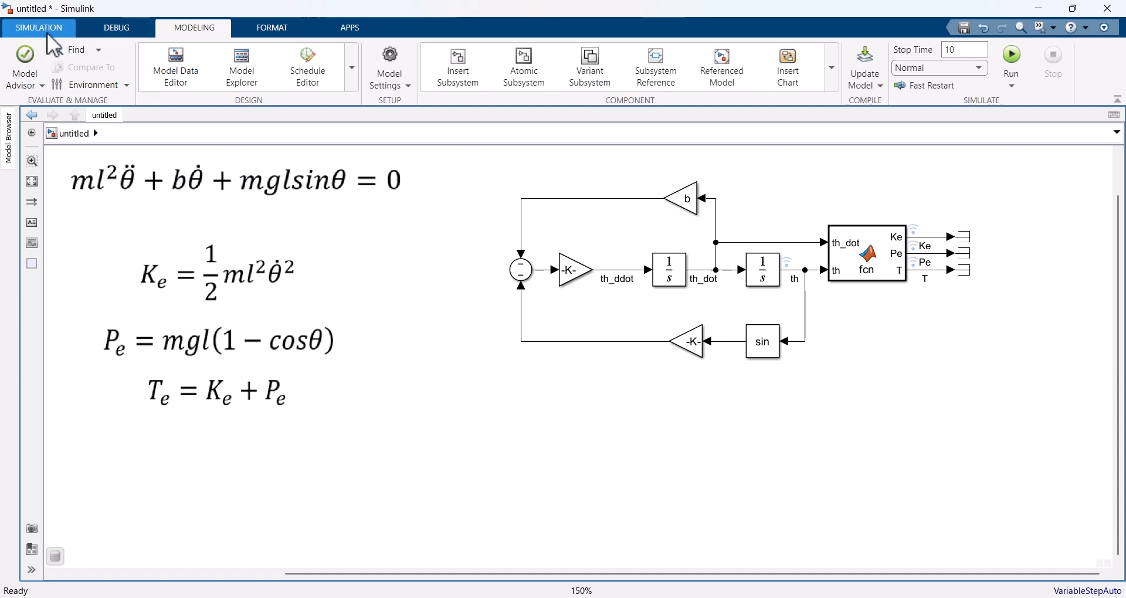
# Step: Run the pendulum simulation and open its logged signals in the Simulation Data Inspector
pyautogui.click(39, 28)
pyautogui.click(524, 57)
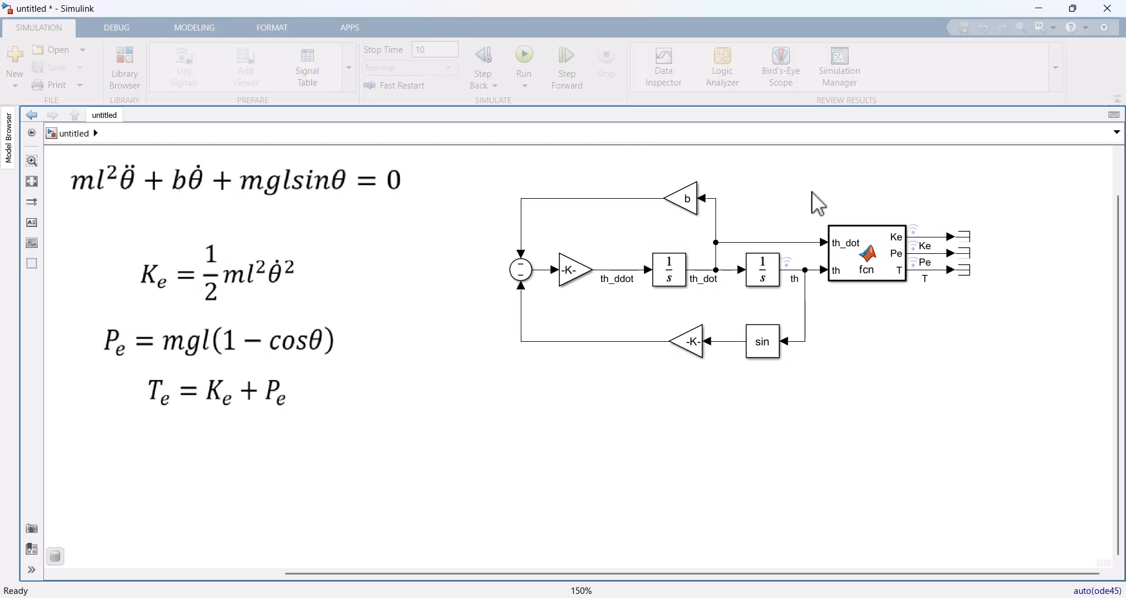
pyautogui.click(664, 62)
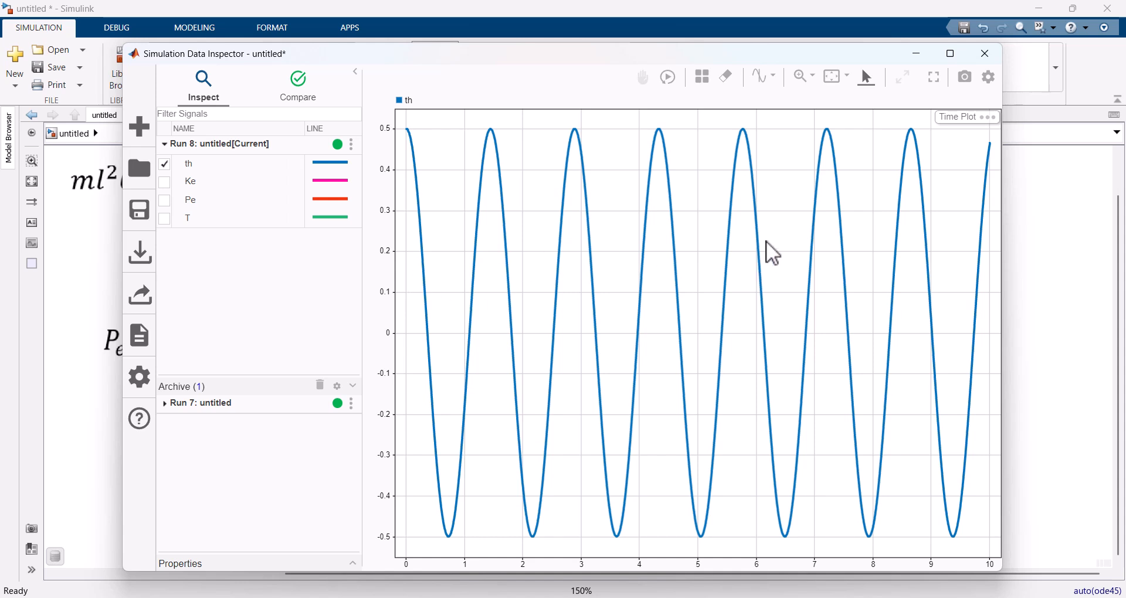
# Step: Split the plot area into two stacked subplots and plot Ke and Pe in the lower one
pyautogui.click(704, 82)
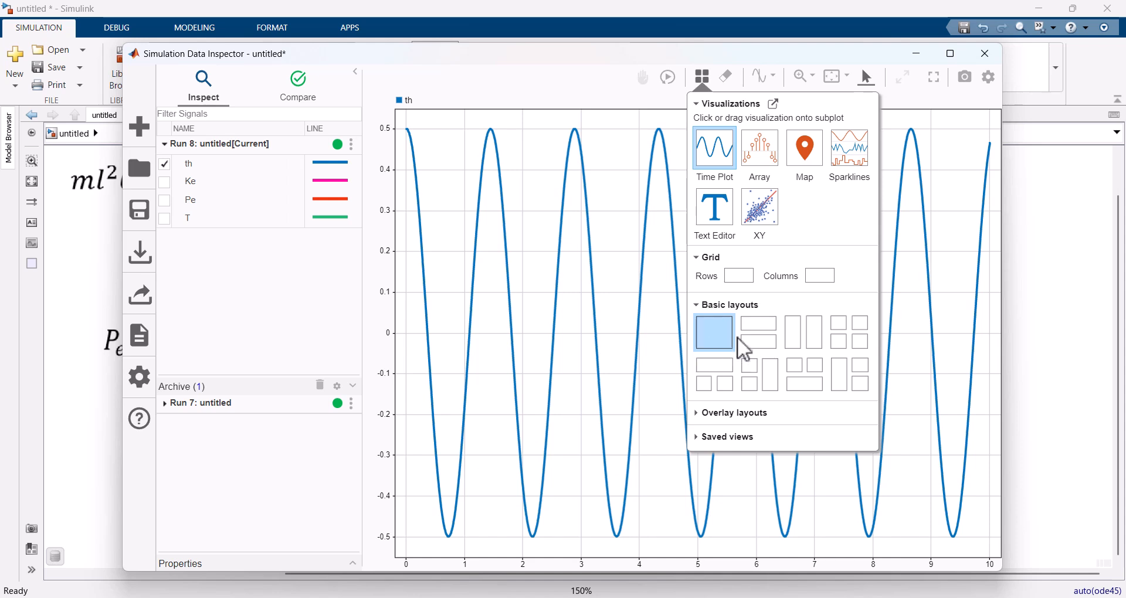
pyautogui.click(763, 341)
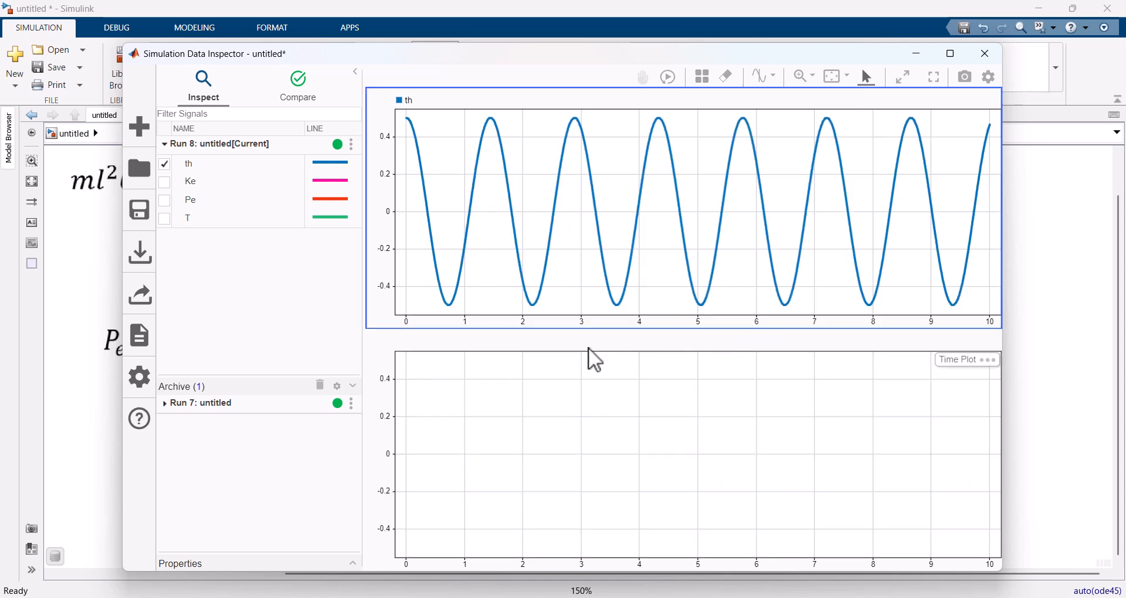
pyautogui.click(753, 407)
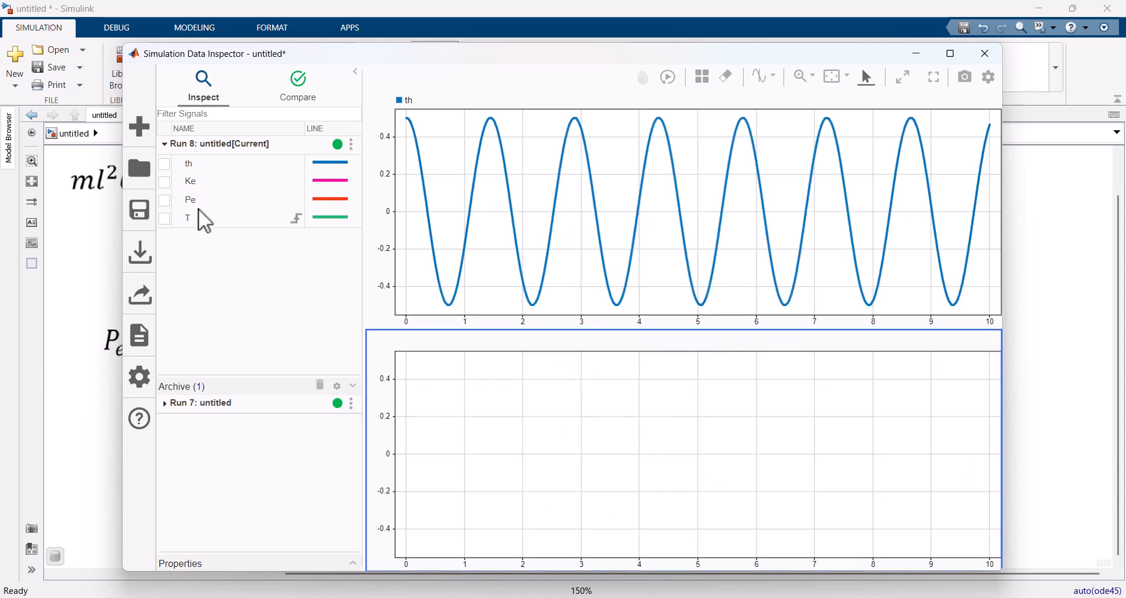
pyautogui.click(167, 182)
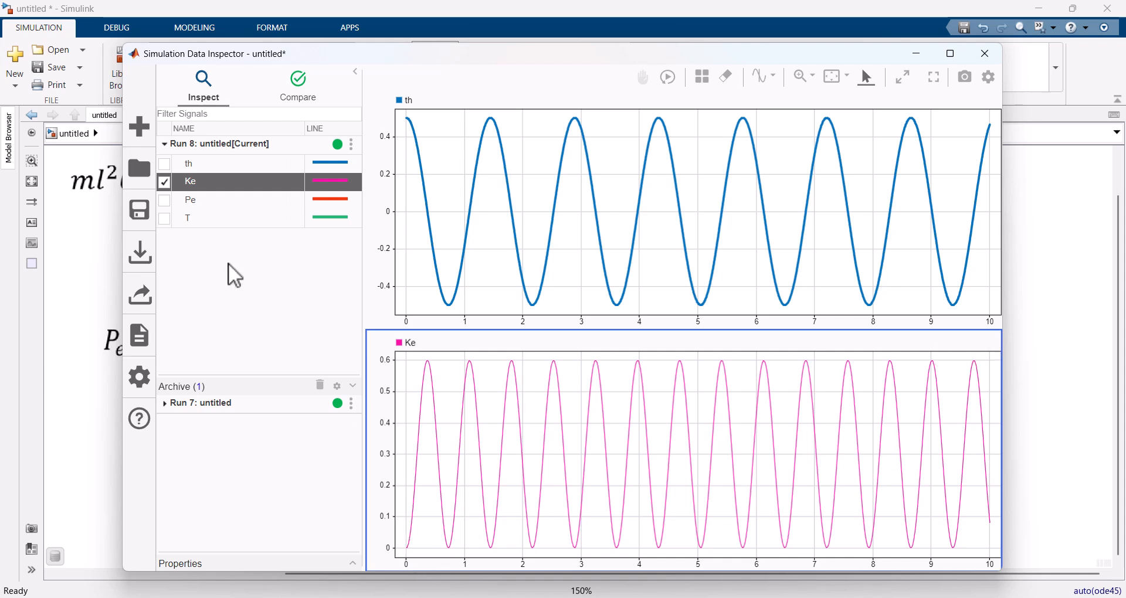
pyautogui.click(167, 201)
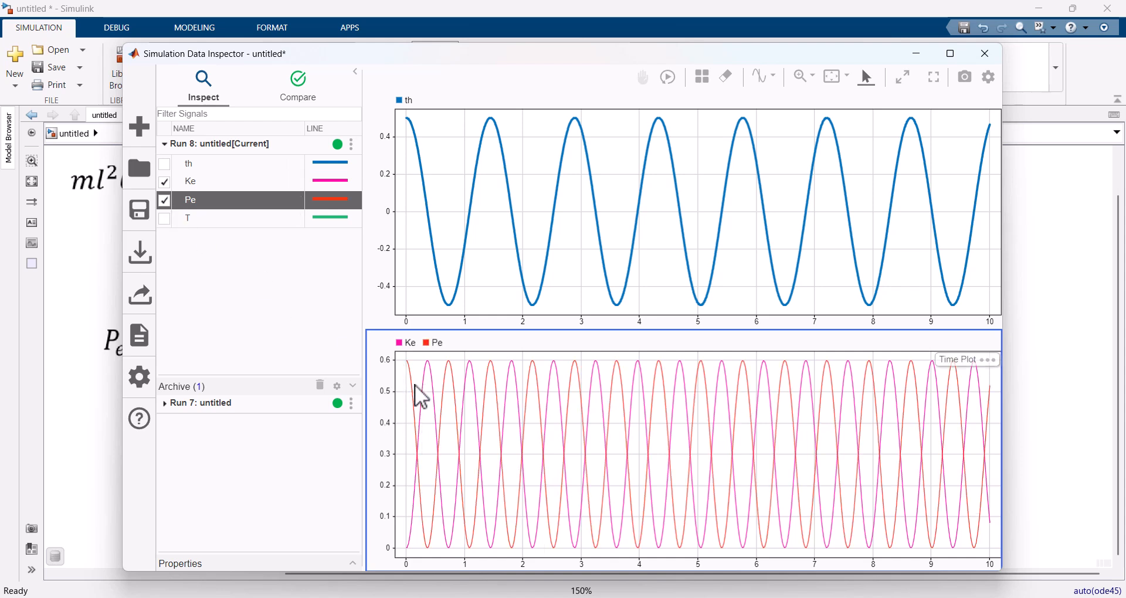
# Step: Change the Pe signal line to purple with a line width of 3 px
pyautogui.click(338, 198)
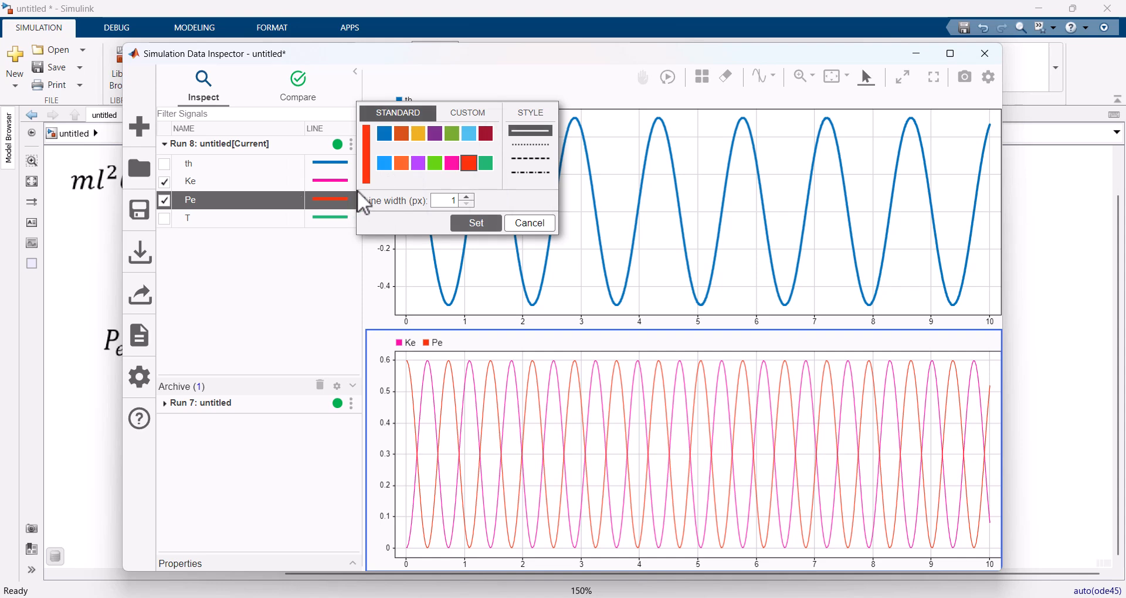
pyautogui.click(420, 164)
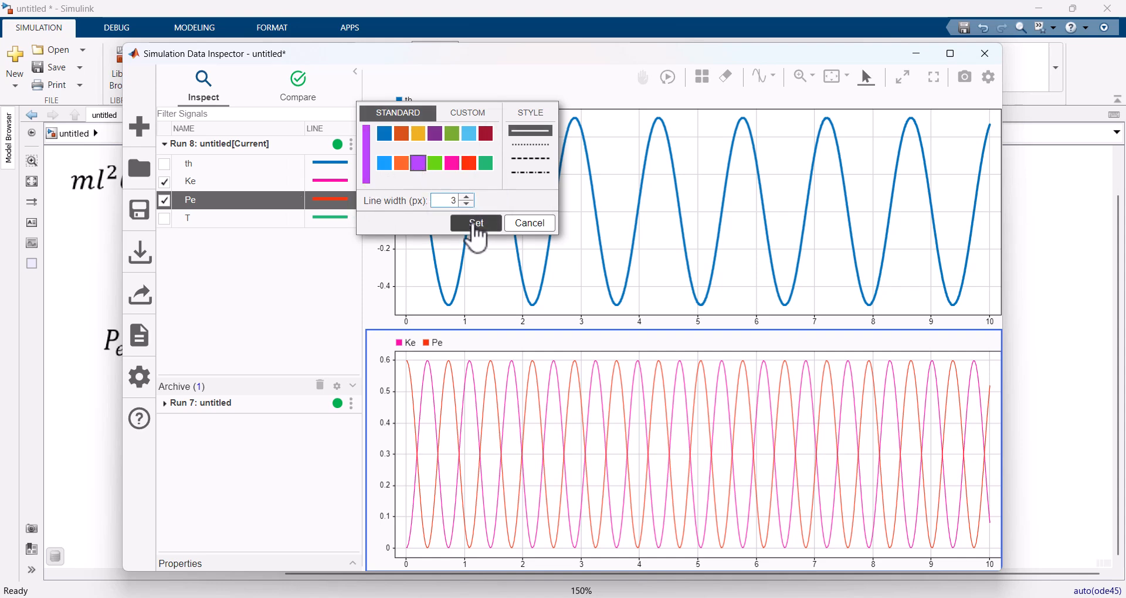
pyautogui.click(474, 226)
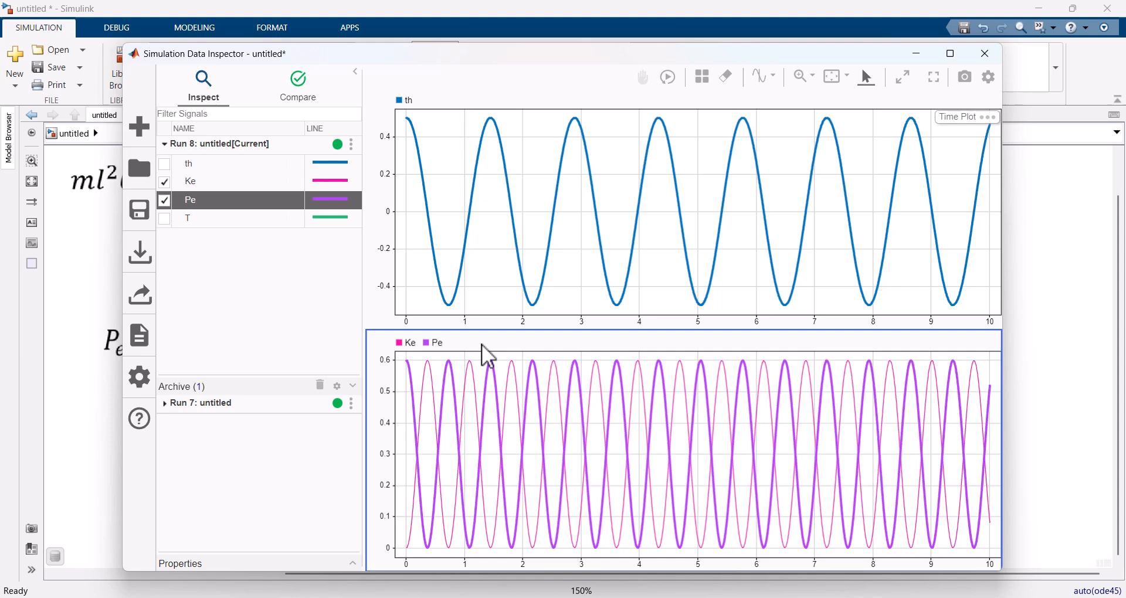
# Step: Thicken the Ke signal line to match Pe, keeping its pink colour
pyautogui.click(331, 181)
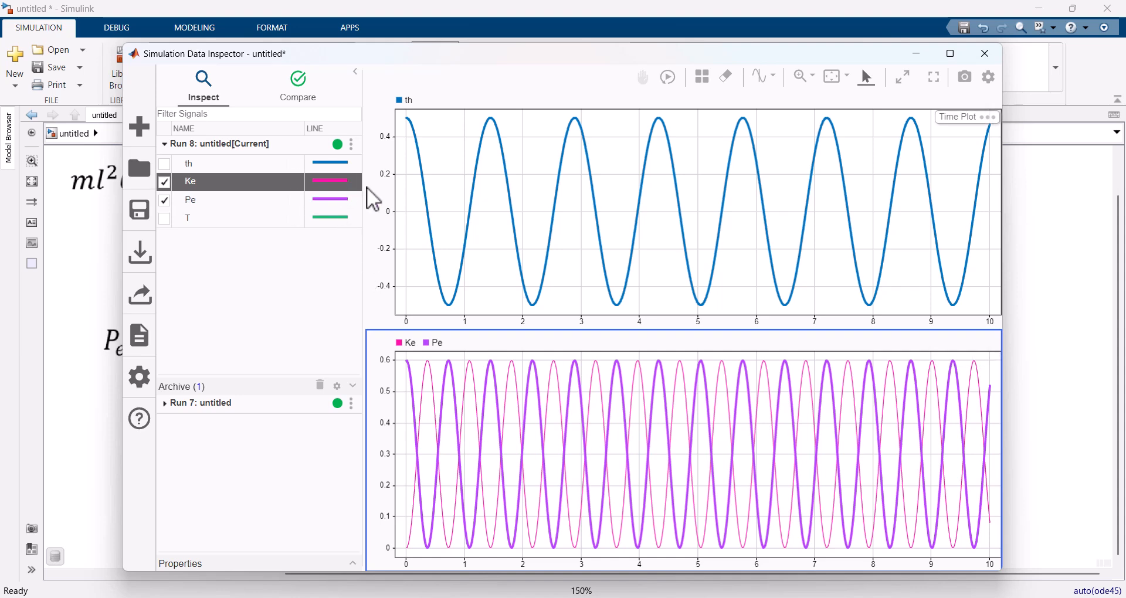
pyautogui.click(333, 181)
pyautogui.click(474, 205)
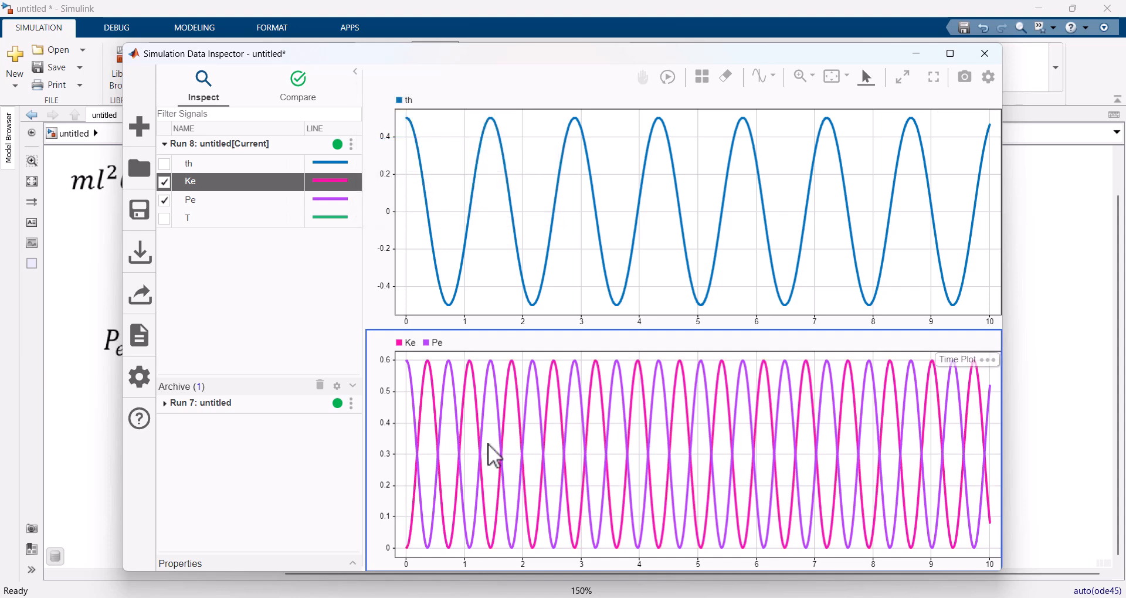
pyautogui.click(410, 362)
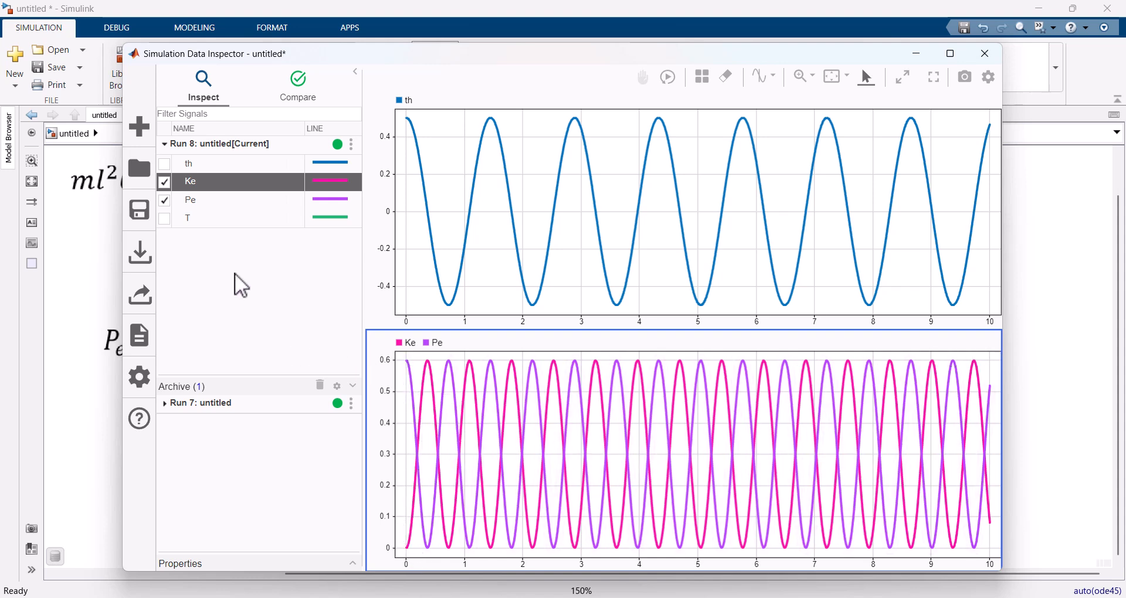
# Step: Thicken the green T signal line and add T to the lower subplot, then close the Data Inspector
pyautogui.click(332, 217)
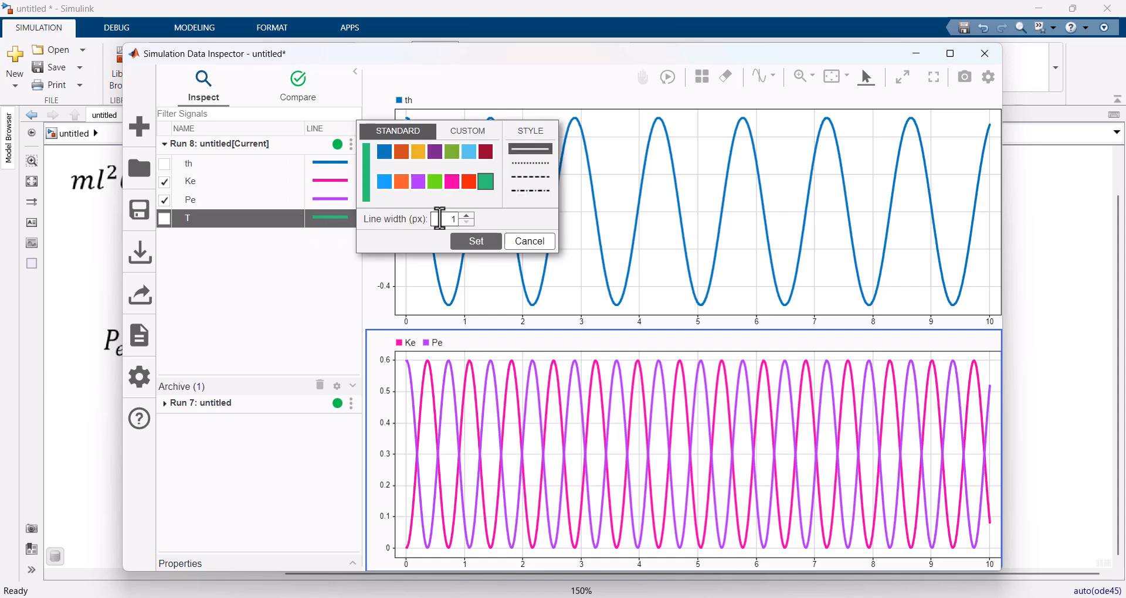
pyautogui.click(468, 216)
pyautogui.click(472, 252)
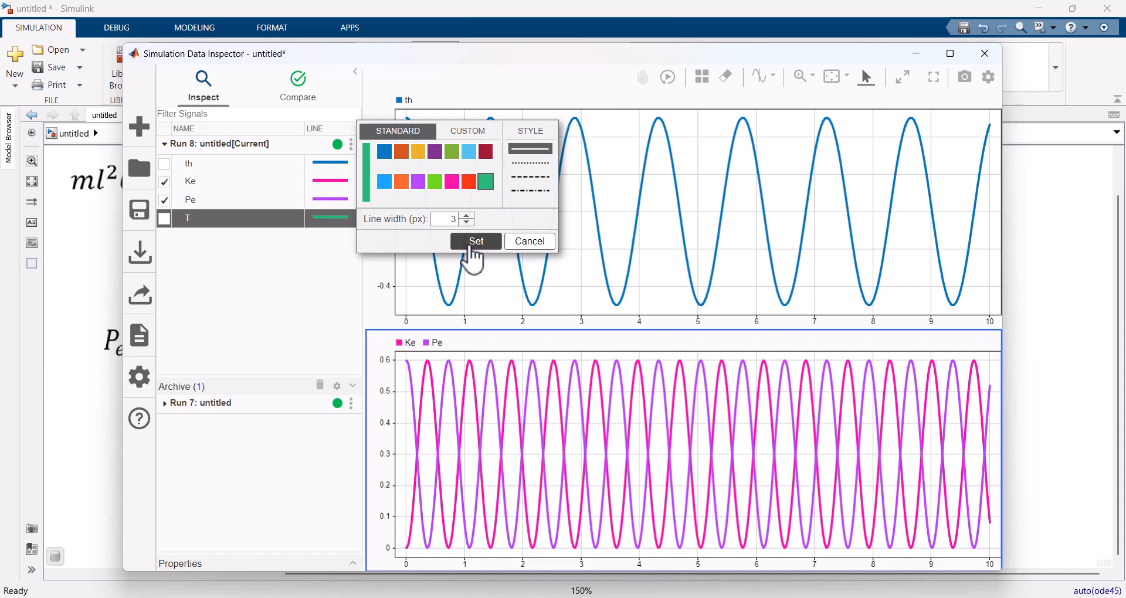
pyautogui.click(164, 218)
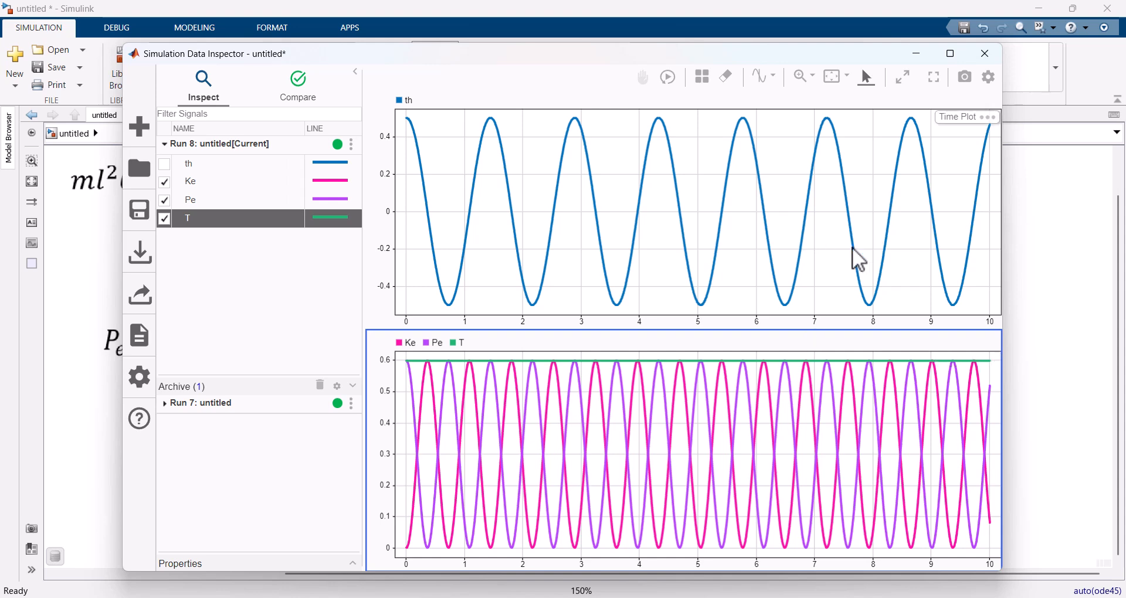
pyautogui.click(996, 56)
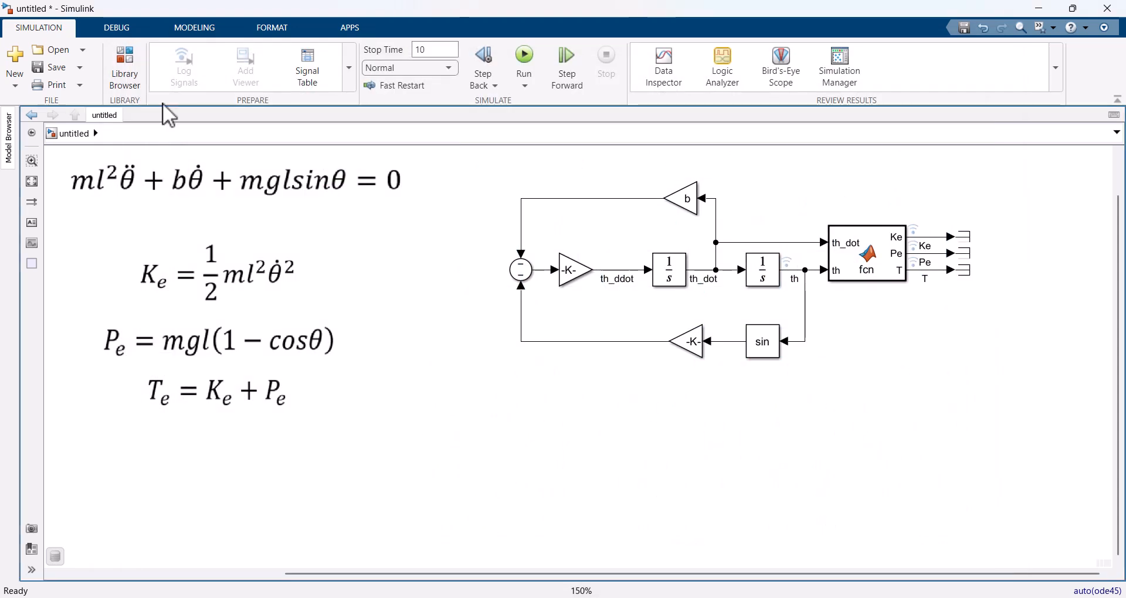
# Step: Set the damping coefficient b to 0.01 in the untitled model's Model Workspace and close the Model Explorer
pyautogui.click(198, 27)
pyautogui.click(229, 64)
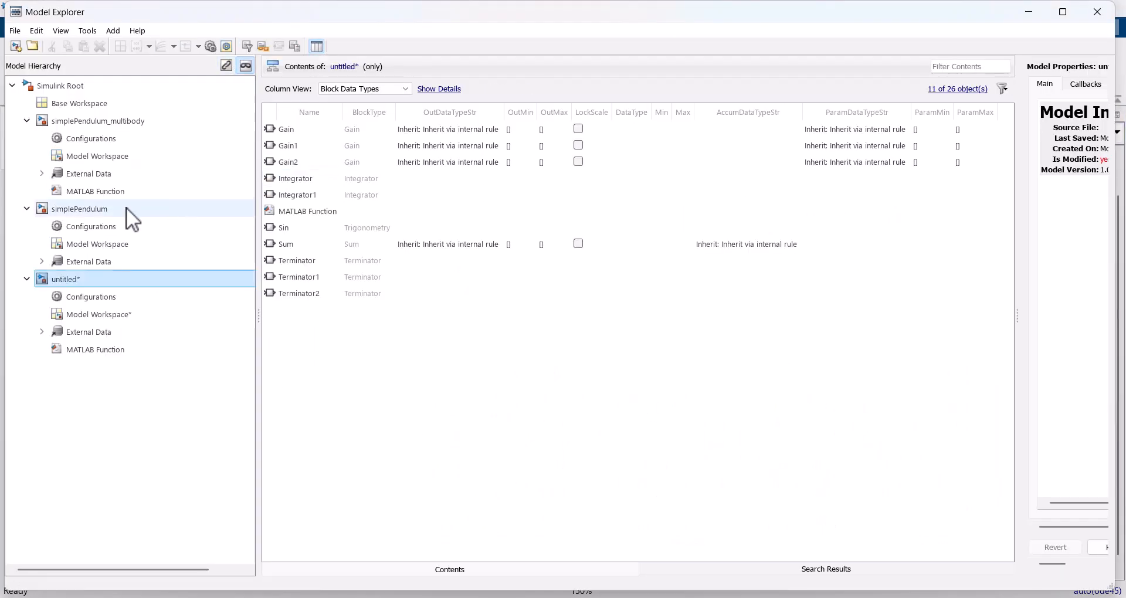
pyautogui.click(91, 156)
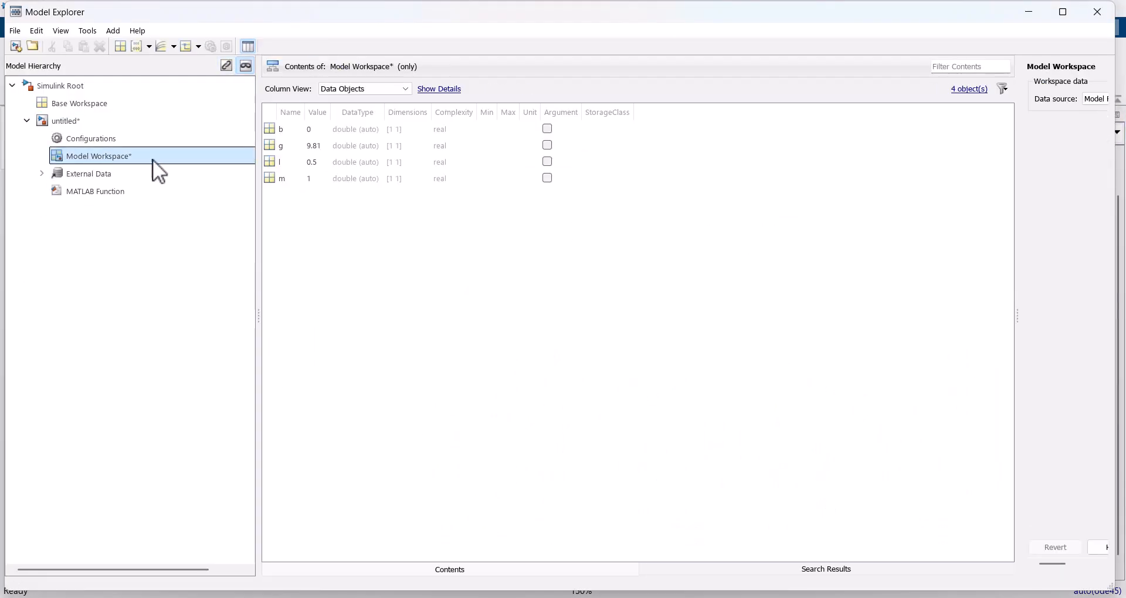
pyautogui.doubleClick(312, 128)
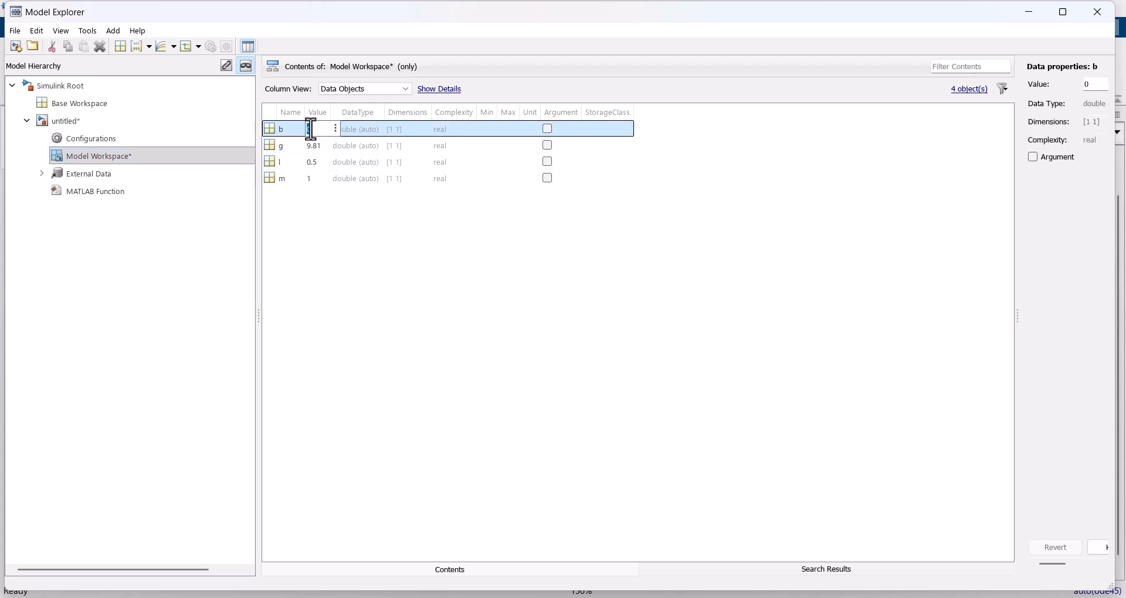
pyautogui.write('0.01')
pyautogui.click(450, 290)
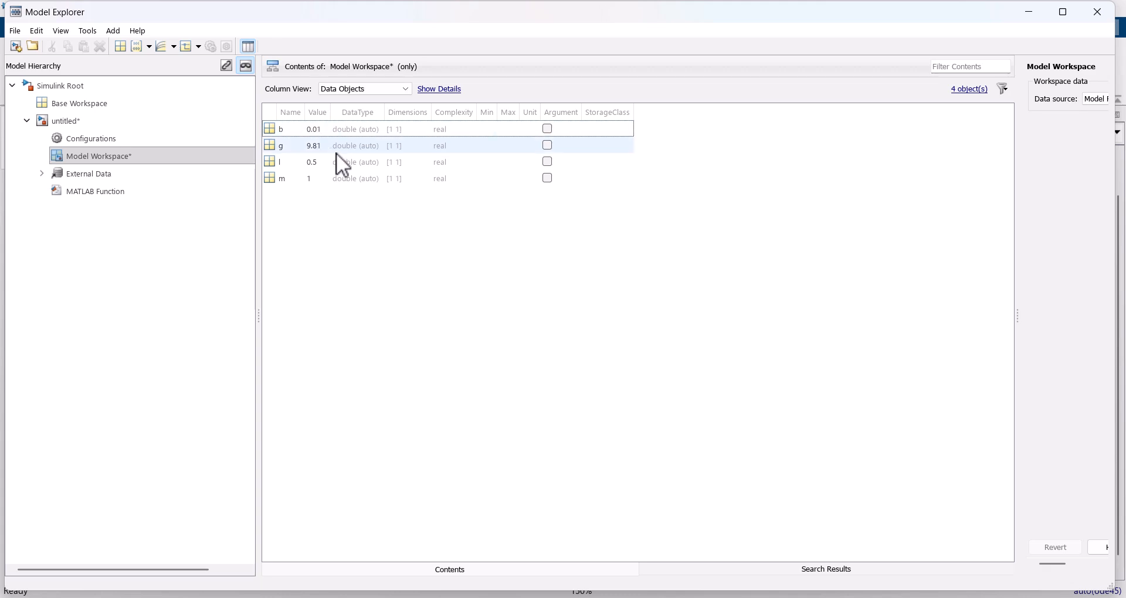
pyautogui.click(1097, 12)
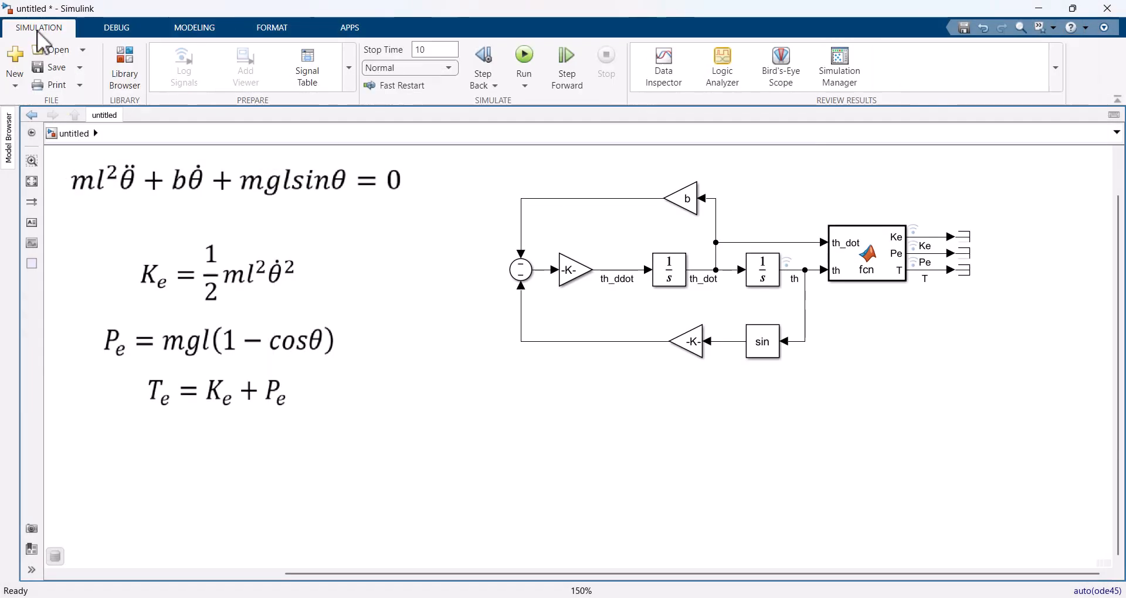
# Step: Rerun the simulation with the new damping and examine the angle and energy plots in the Data Inspector
pyautogui.click(534, 61)
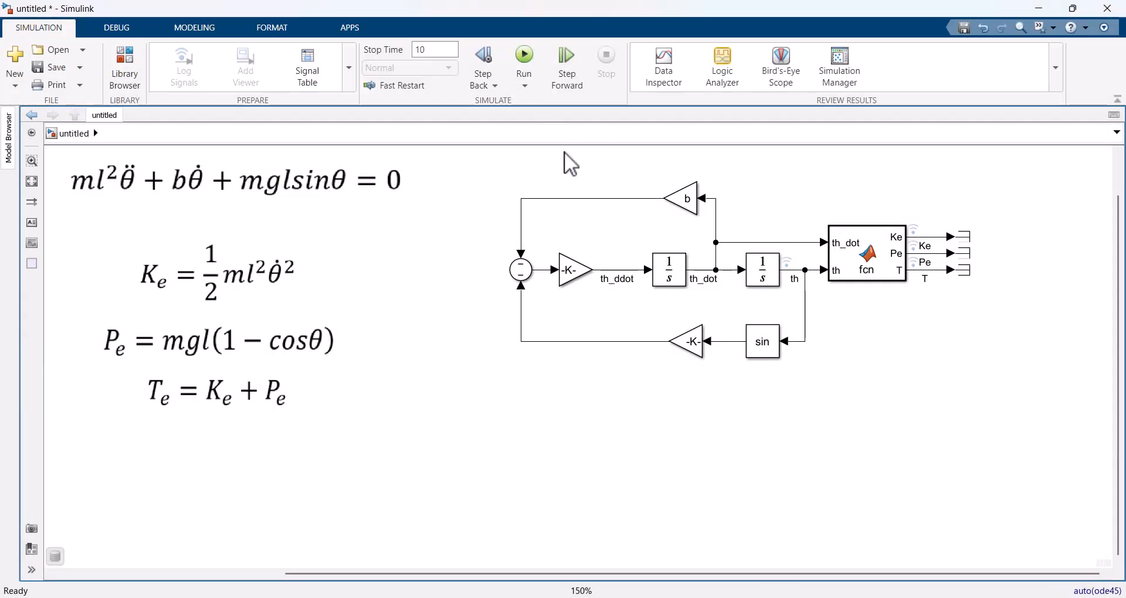
pyautogui.click(685, 206)
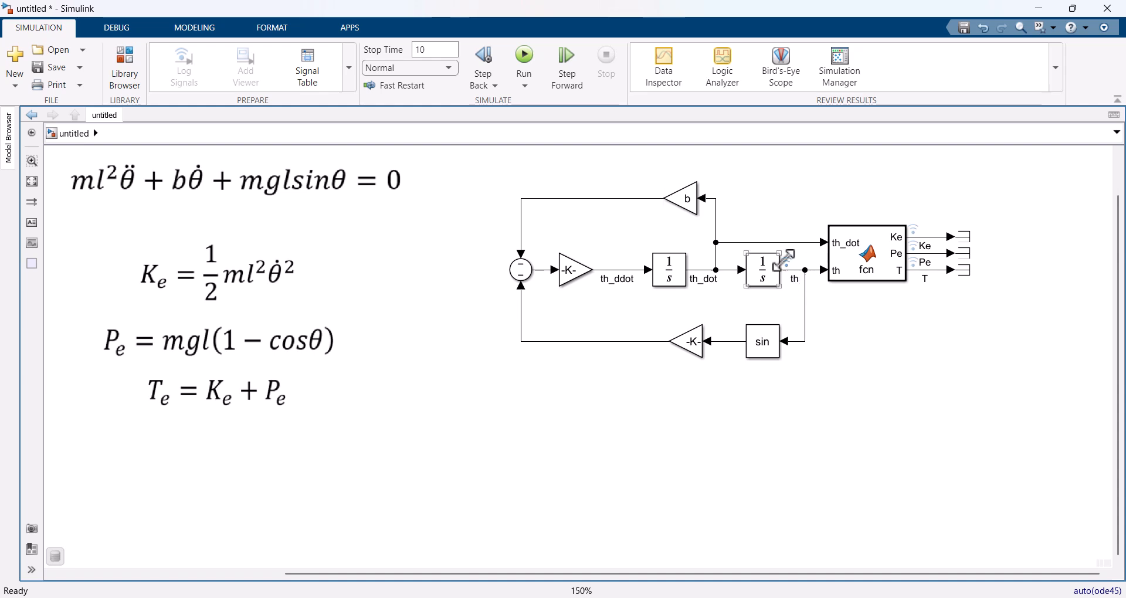
pyautogui.click(665, 69)
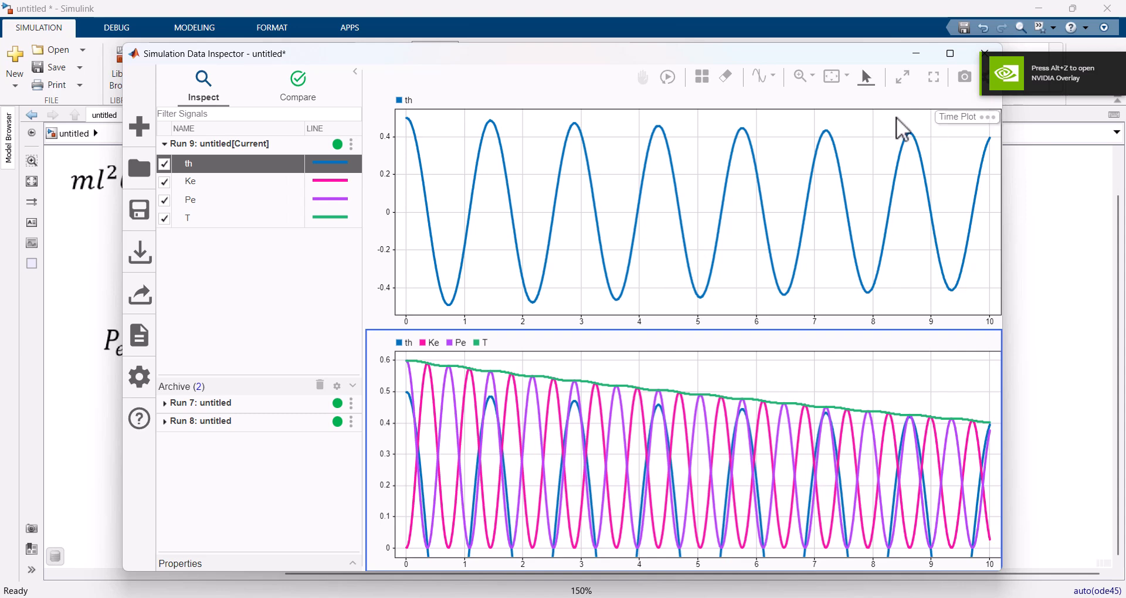
pyautogui.click(985, 56)
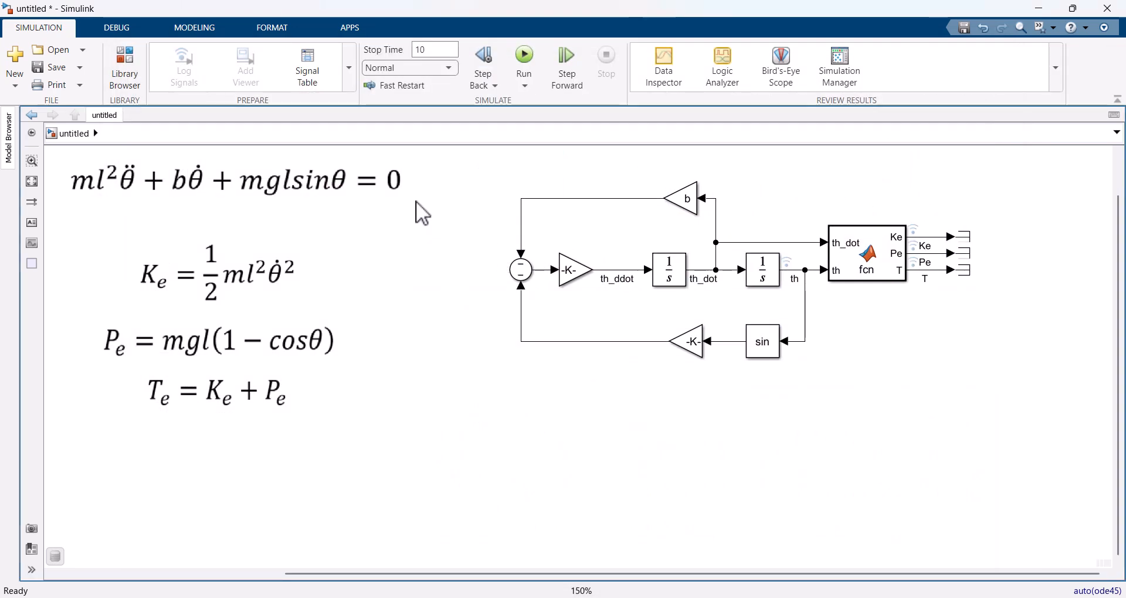
# Step: Set the damping coefficient b to 0.1 in the Model Workspace and close the Model Explorer
pyautogui.click(185, 30)
pyautogui.click(243, 58)
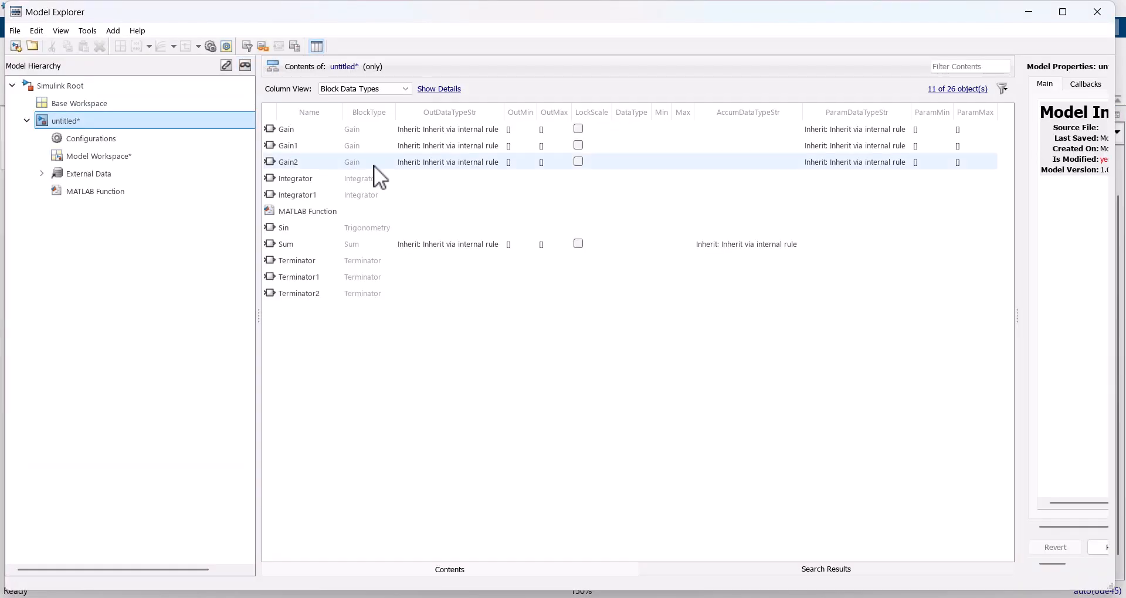
pyautogui.click(52, 154)
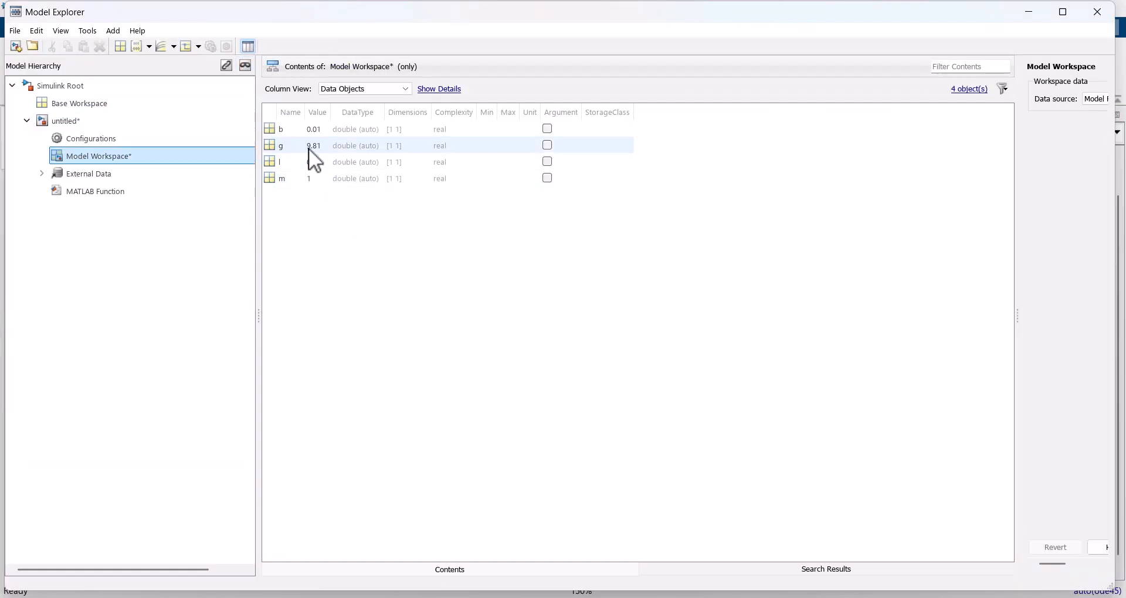
pyautogui.doubleClick(316, 129)
pyautogui.write('0.1')
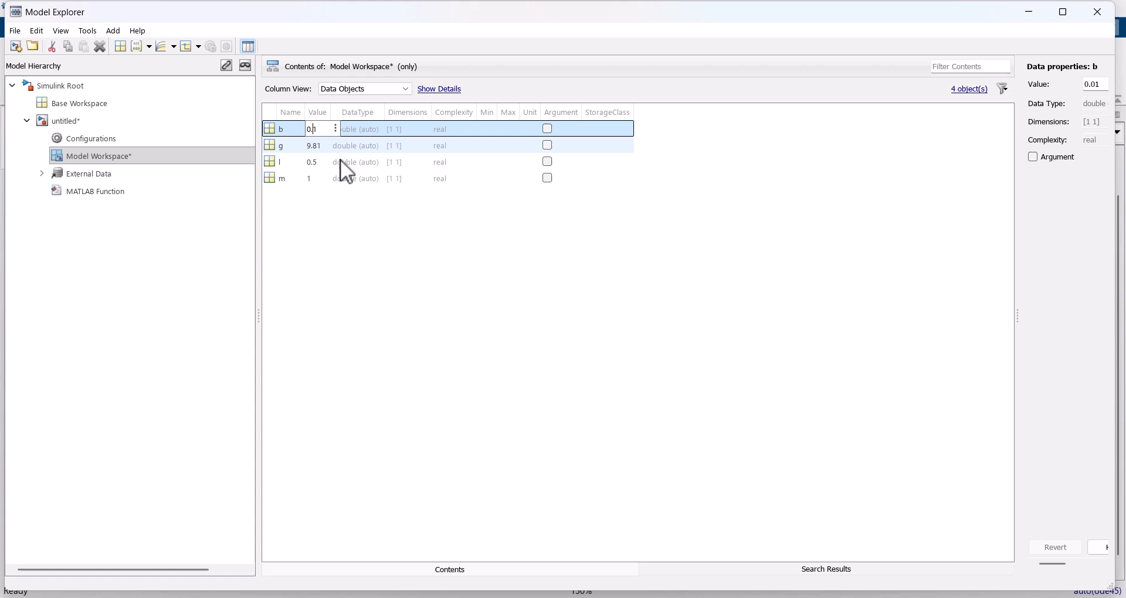
pyautogui.click(412, 244)
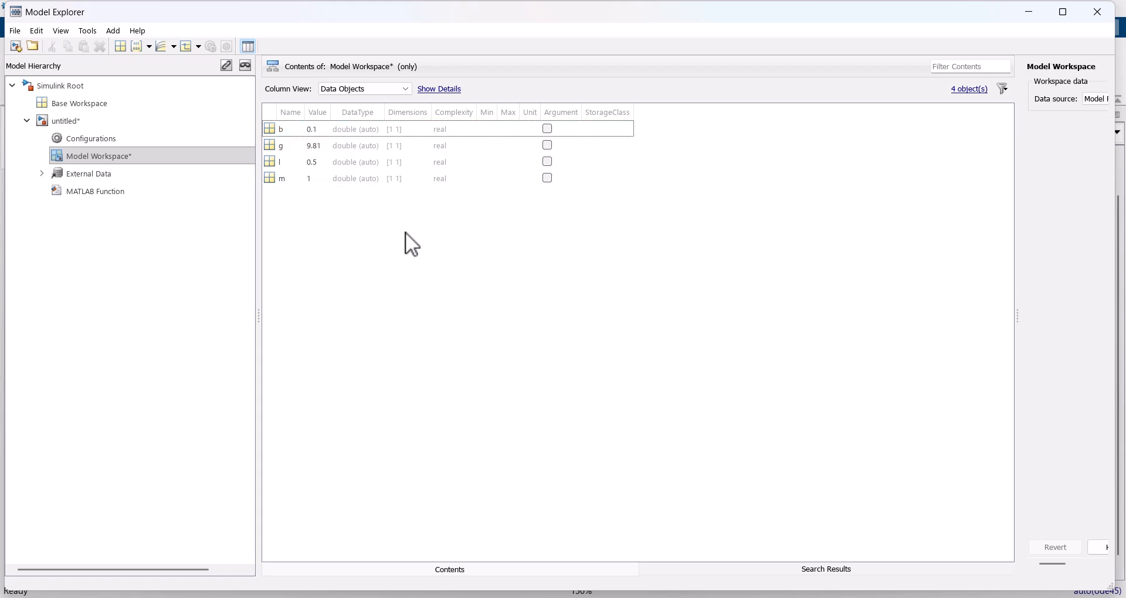
pyautogui.click(1098, 12)
# Step: Rerun the simulation and remove the th signal from the lower energy subplot in the Data Inspector
pyautogui.click(39, 28)
pyautogui.click(520, 57)
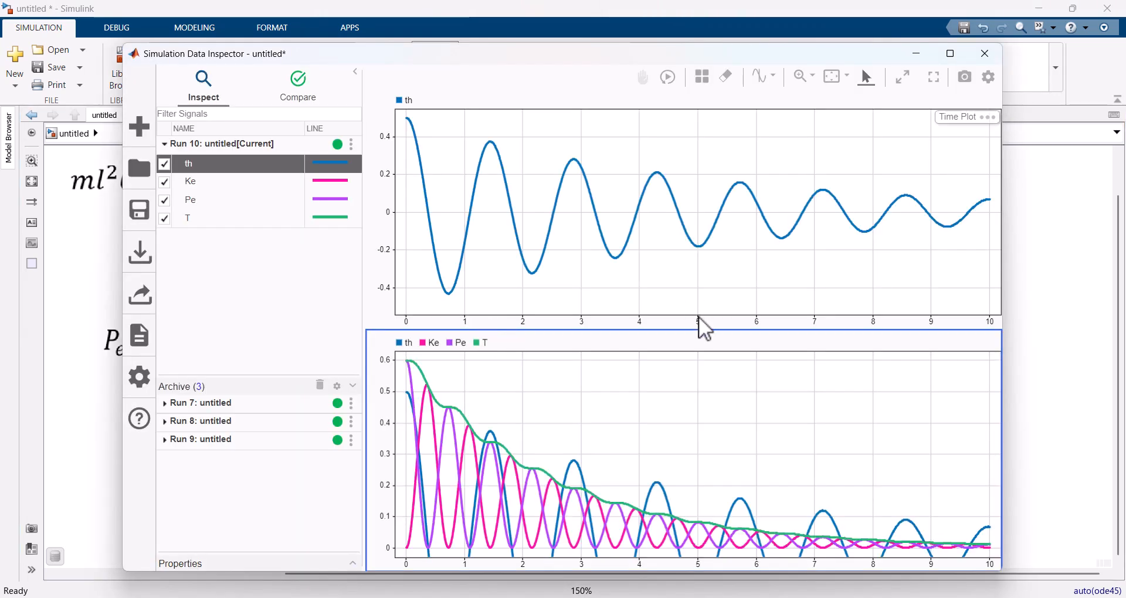
pyautogui.scroll(-2, 796, 435)
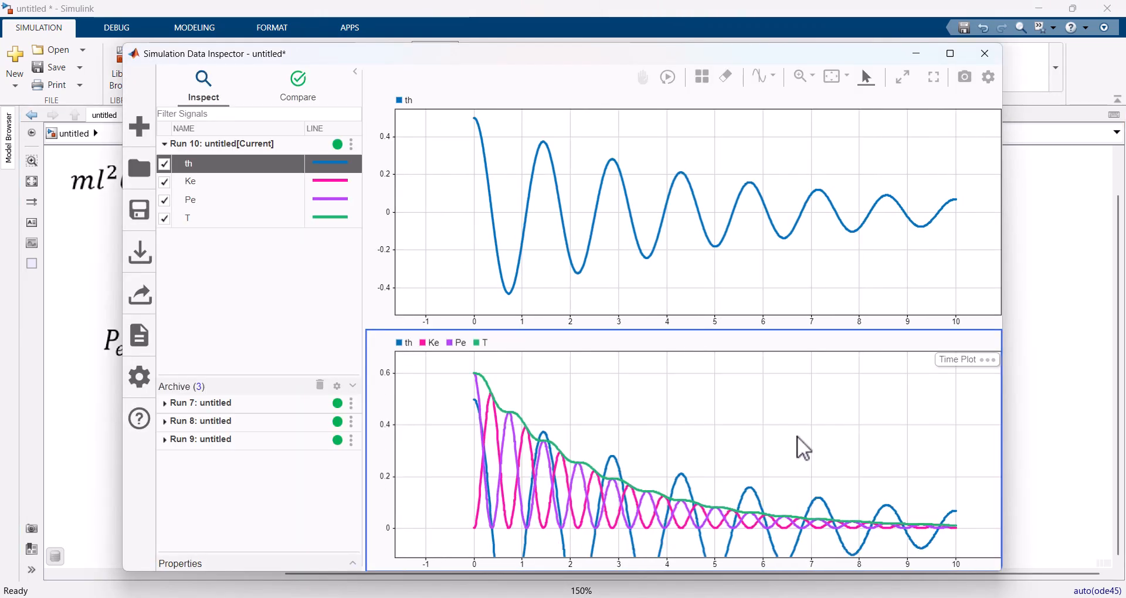
pyautogui.click(164, 164)
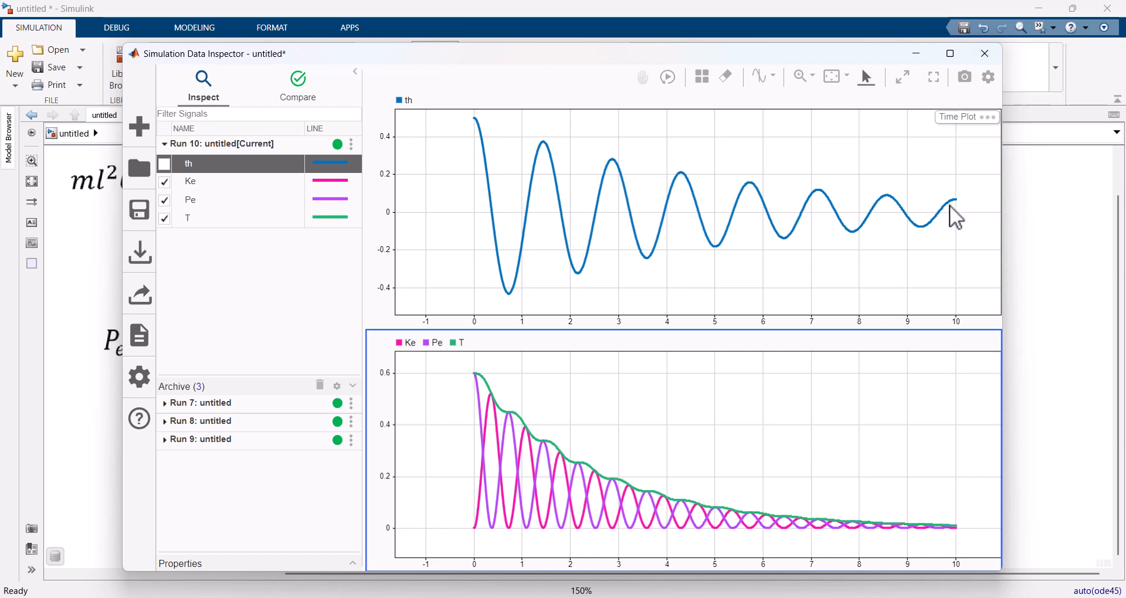
pyautogui.click(989, 54)
# Step: Set the damping coefficient b to 0.4 in the Model Workspace
pyautogui.click(195, 29)
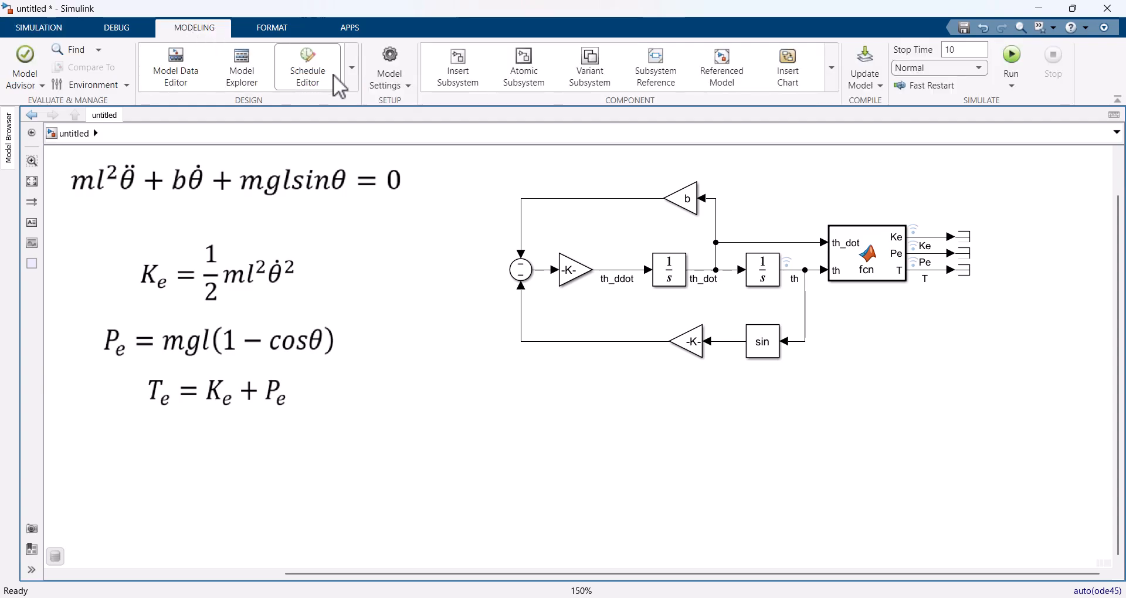
pyautogui.click(390, 73)
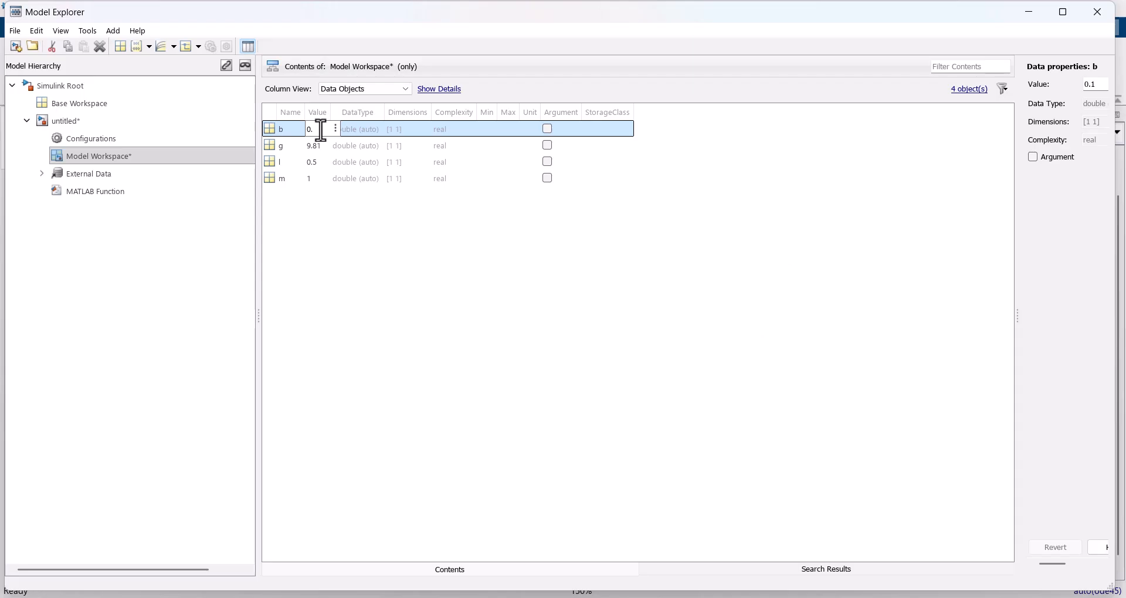
pyautogui.write('.4')
pyautogui.click(472, 270)
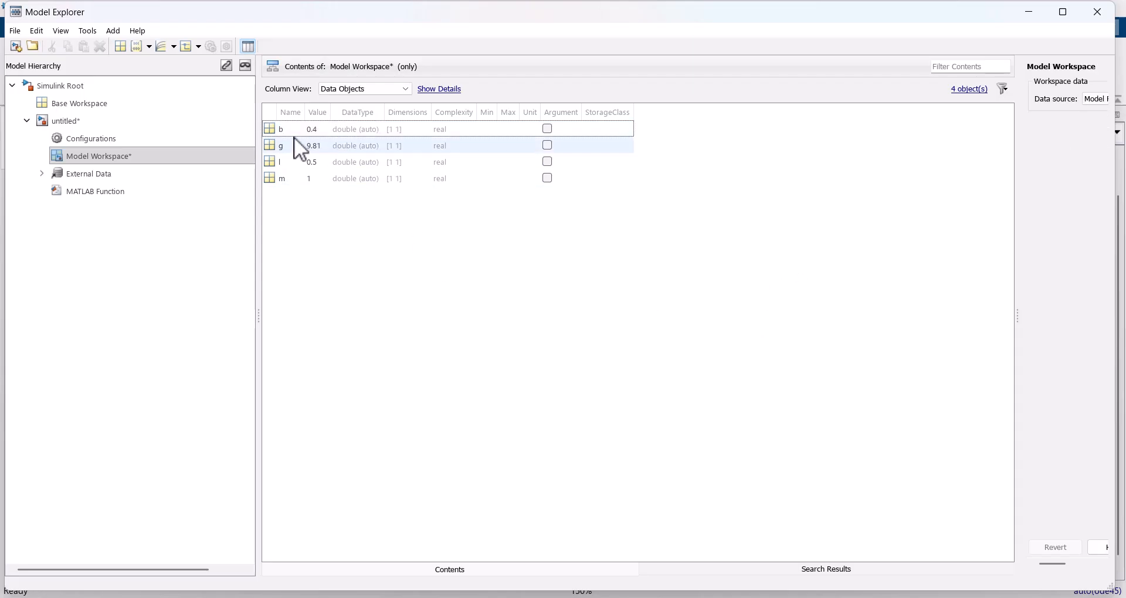
# Step: Rerun the simulation with the new damping and hide the th signal in the lower energy subplot of the Data Inspector
pyautogui.click(1102, 17)
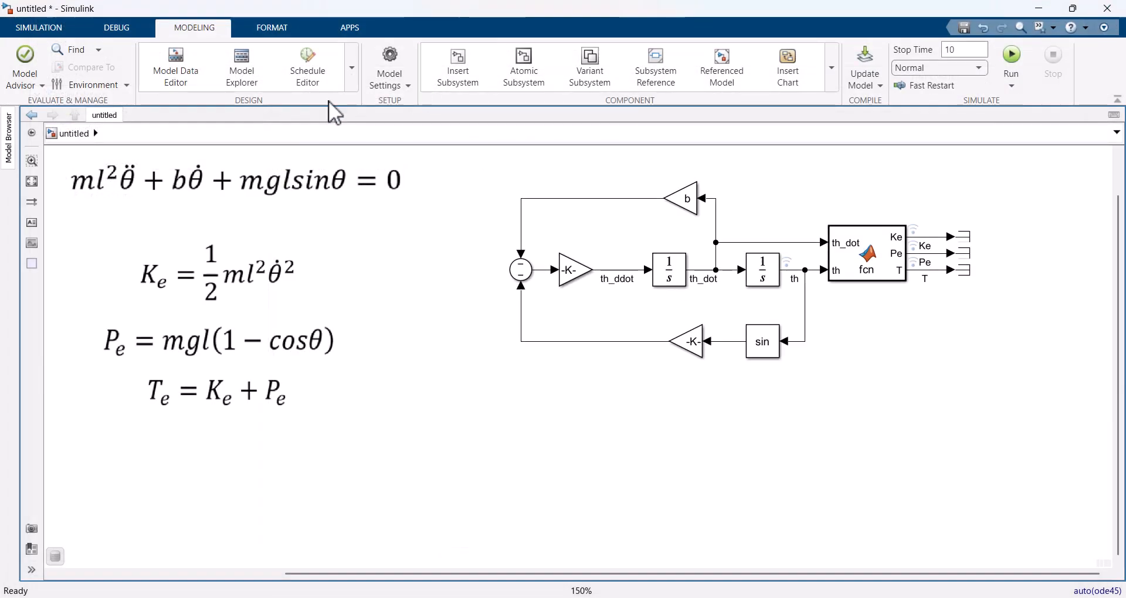
pyautogui.click(40, 28)
pyautogui.click(525, 56)
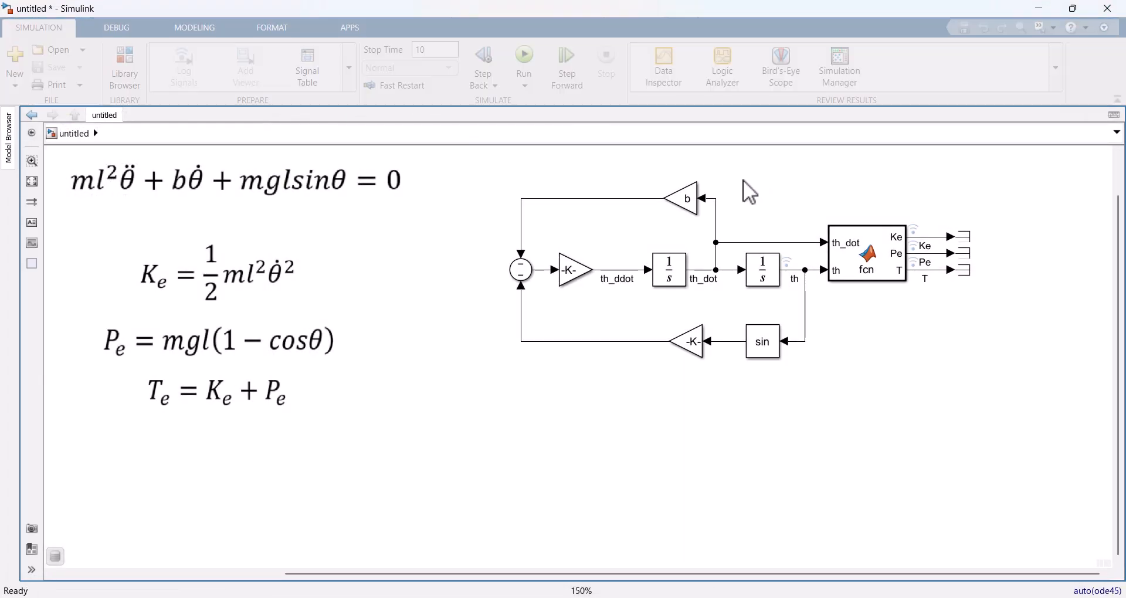
pyautogui.click(788, 264)
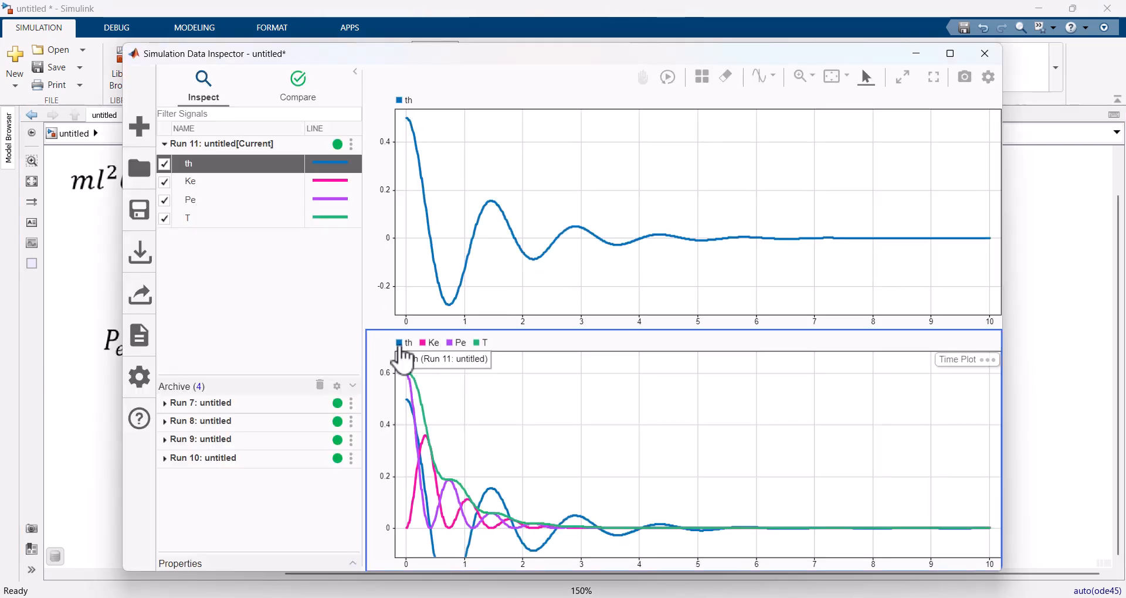
pyautogui.click(164, 164)
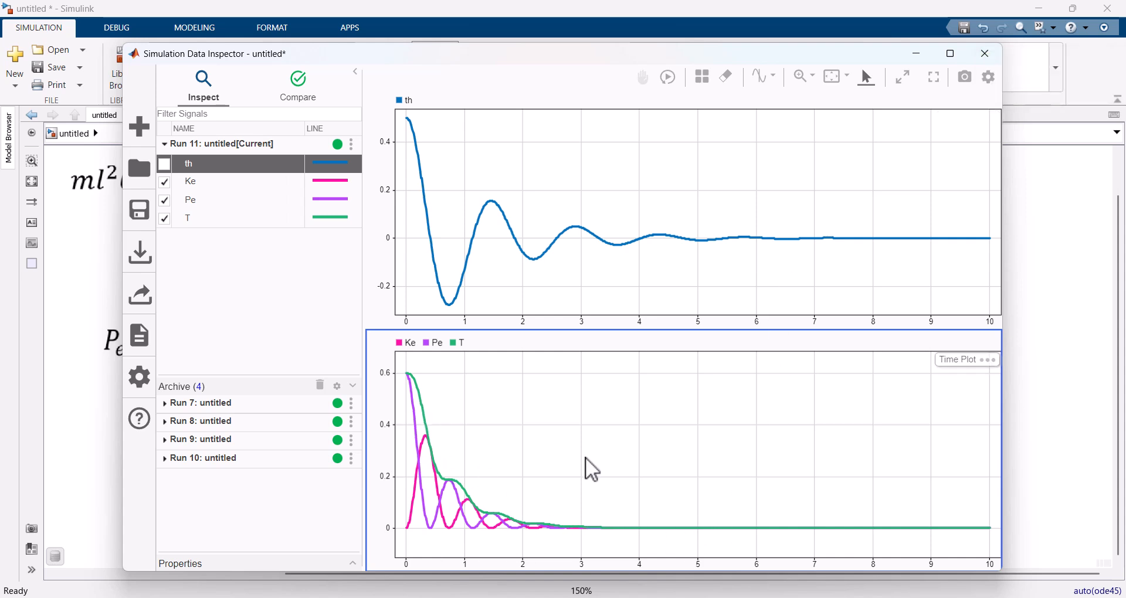
pyautogui.click(986, 53)
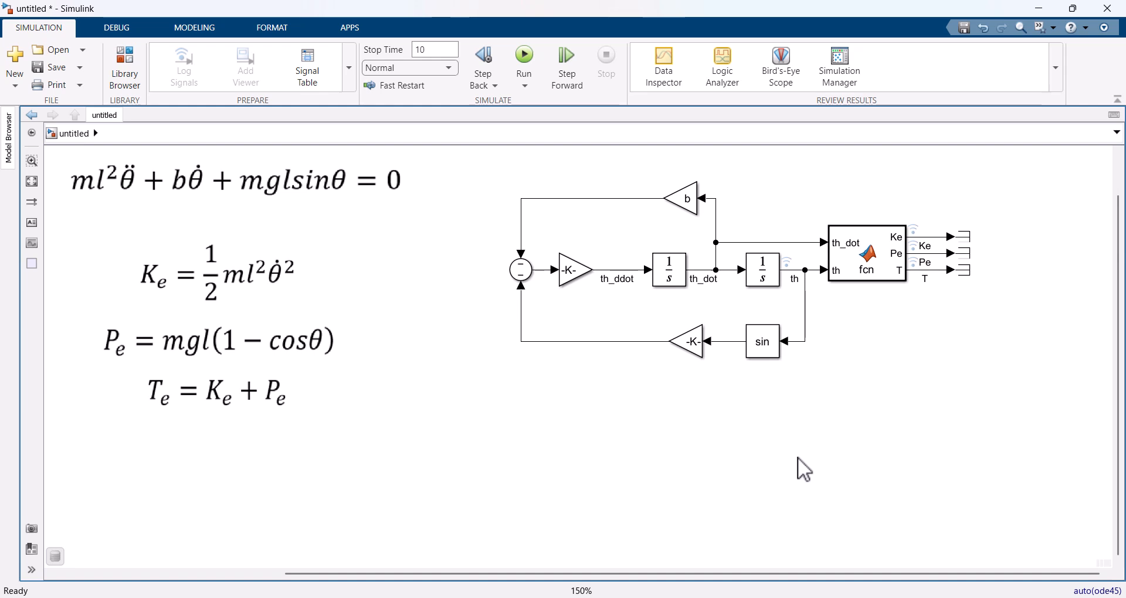
# Step: Add a Foundation Library rotational Inertia block in the empty area below the pendulum model and rotate it so its port faces left
pyautogui.moveTo(798, 457); pyautogui.dragTo(798, 435)
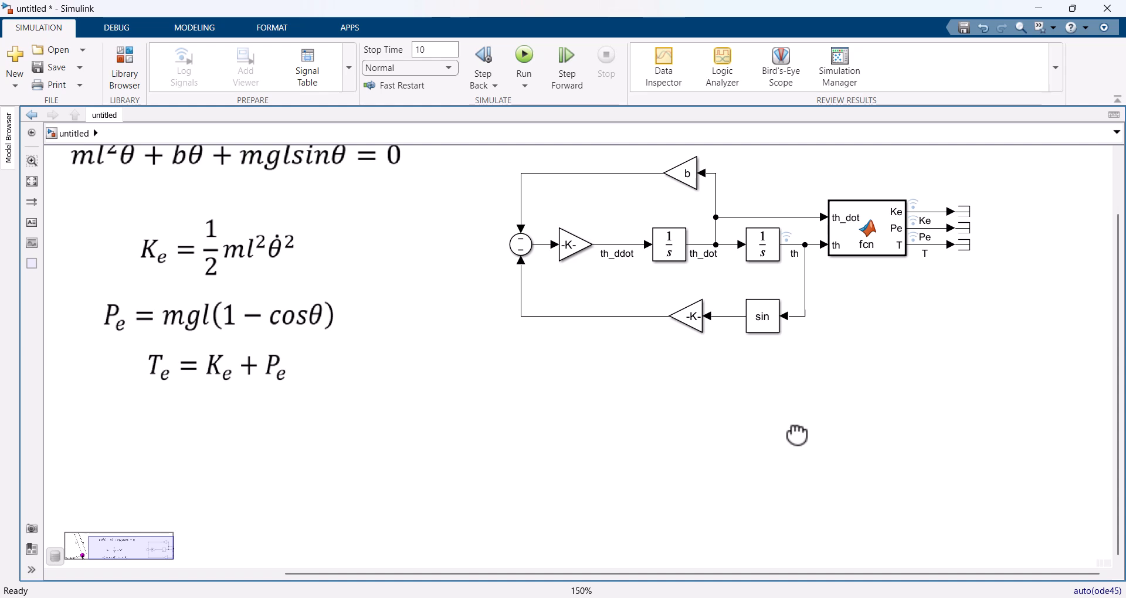
pyautogui.moveTo(798, 435); pyautogui.dragTo(795, 441)
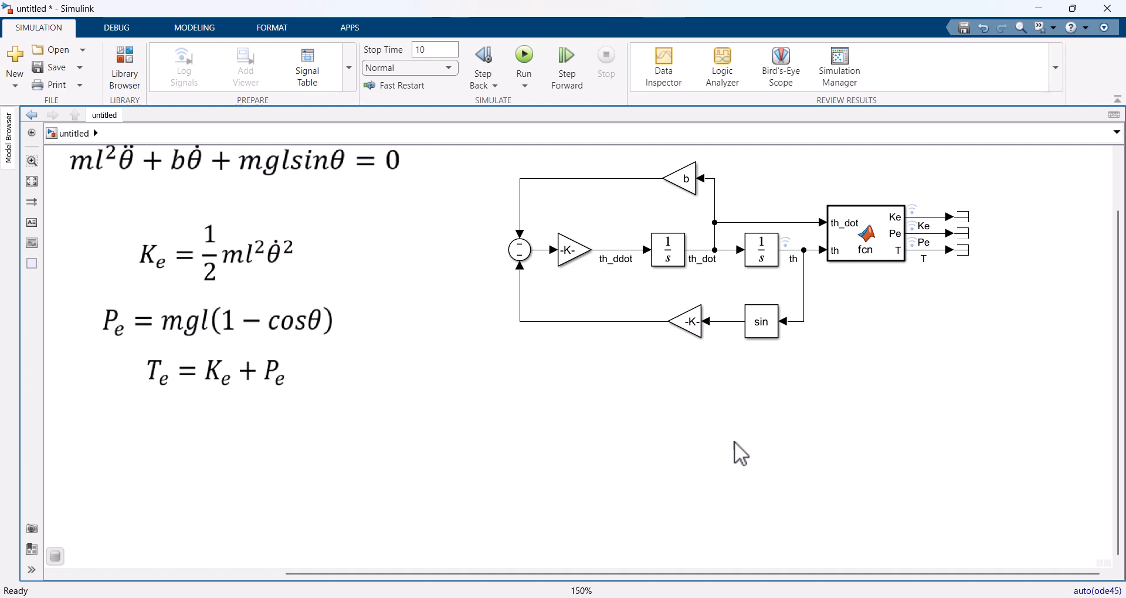
pyautogui.moveTo(734, 443); pyautogui.dragTo(741, 346)
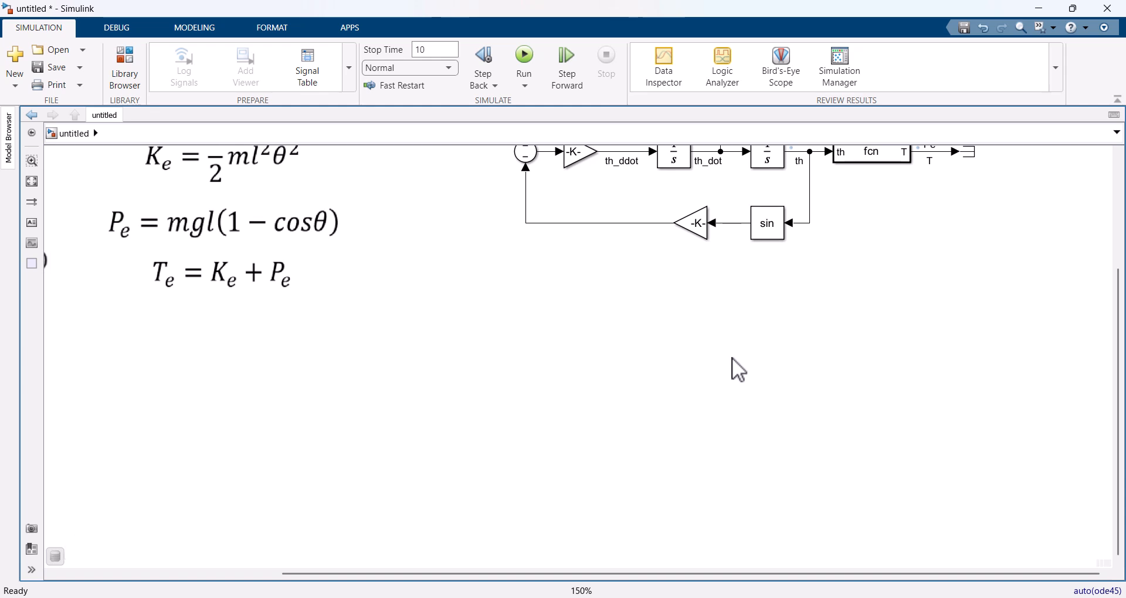
pyautogui.doubleClick(733, 357)
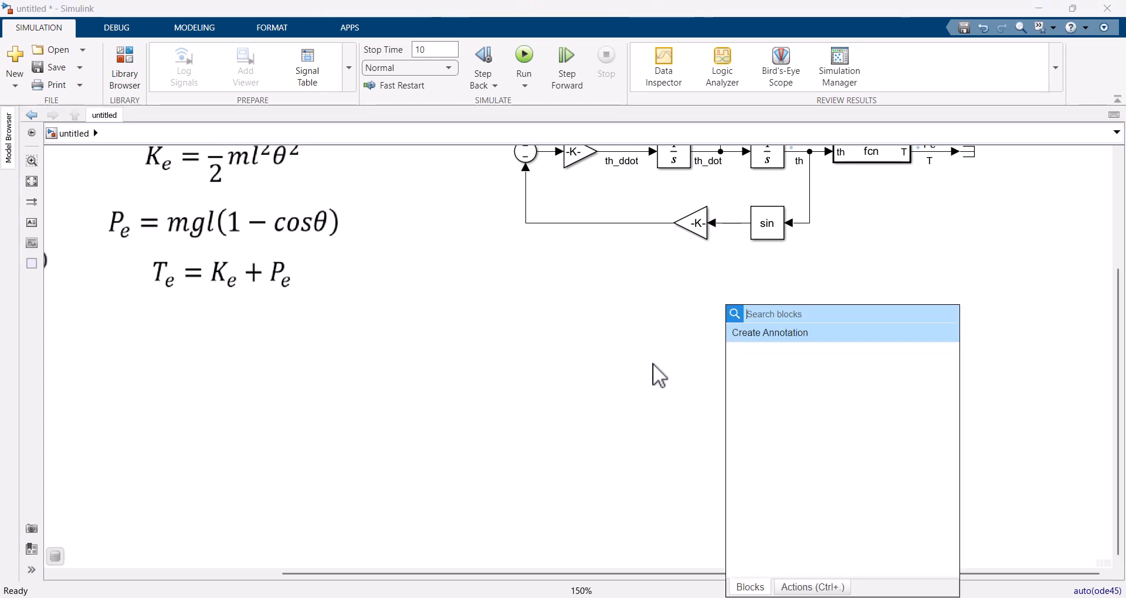
pyautogui.write('inertia')
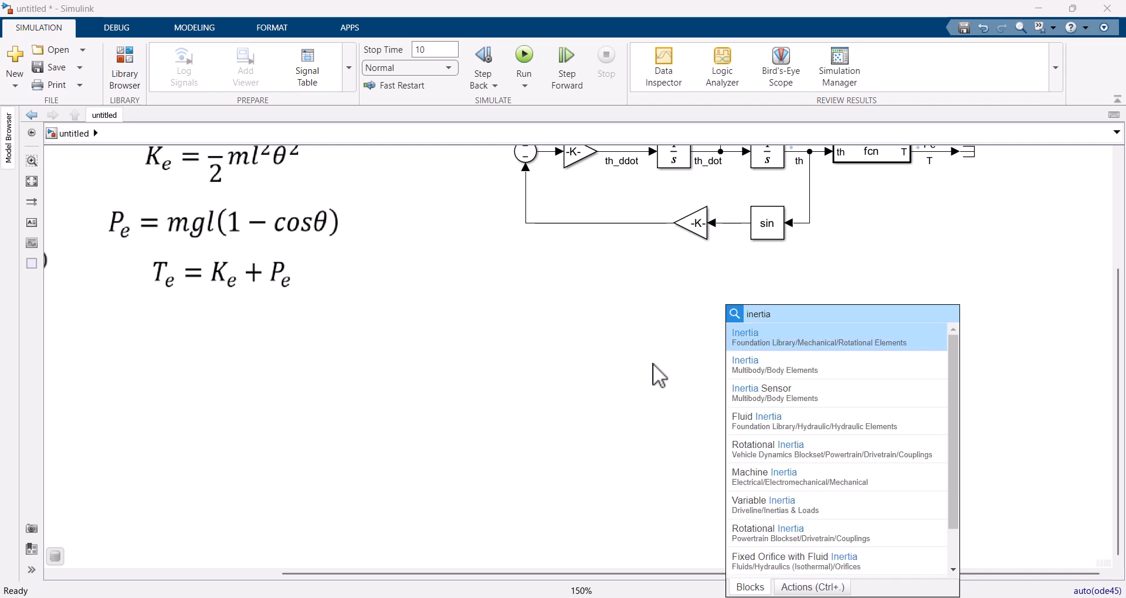
pyautogui.press('Return')
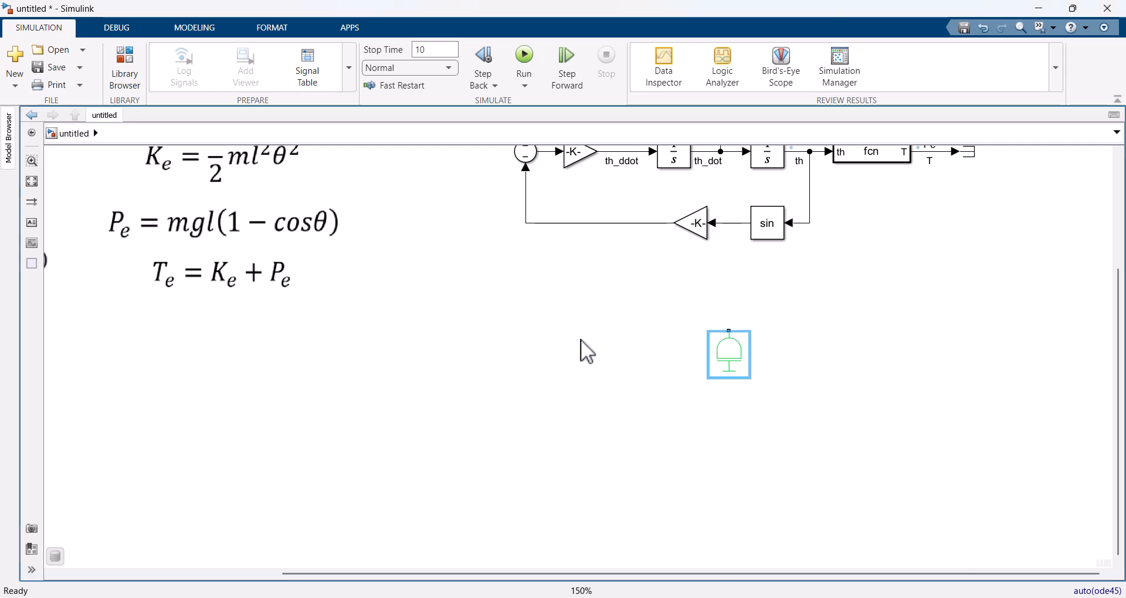
pyautogui.hotkey('ctrl', 'r')
pyautogui.hotkey('ctrl', 'r')
pyautogui.hotkey('ctrl', 'r')
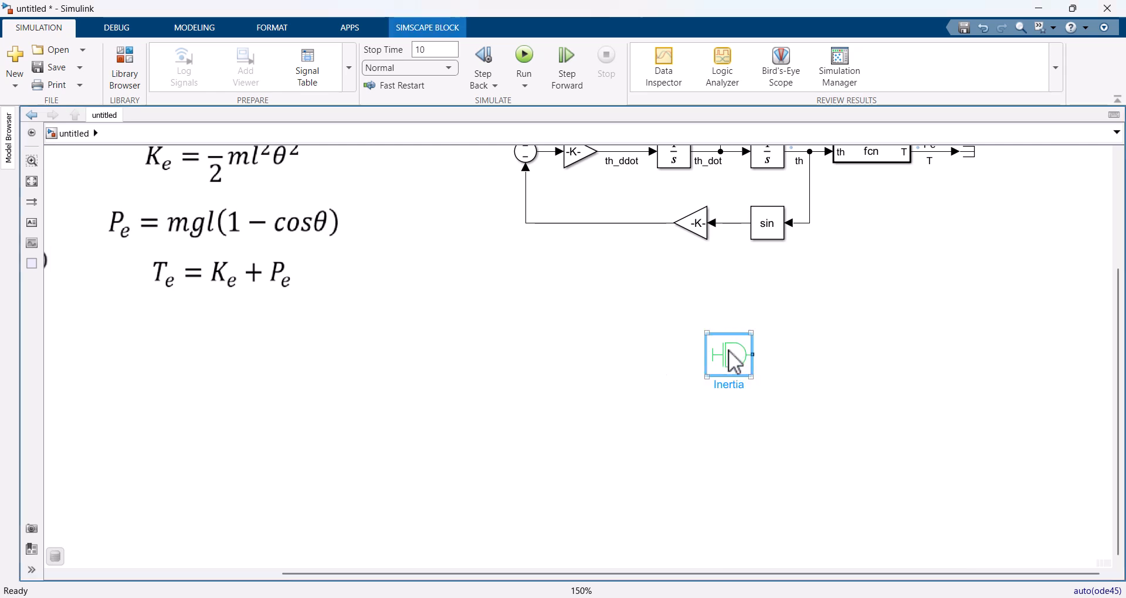
pyautogui.moveTo(732, 359); pyautogui.dragTo(758, 342)
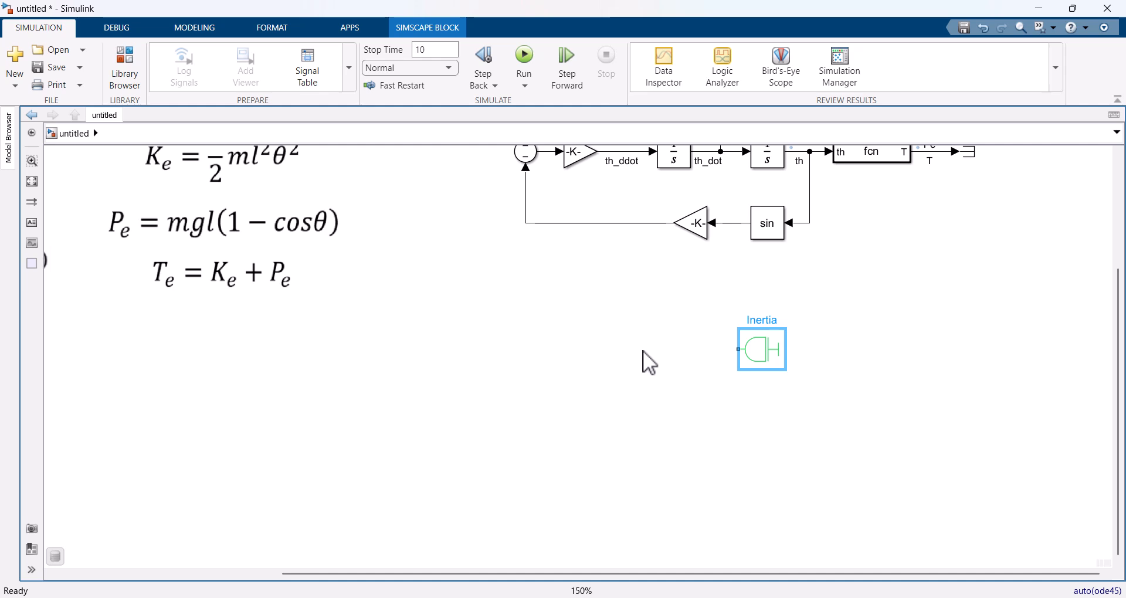
# Step: Add an Ideal Torque Source beside the Inertia block, rotate it, and connect its R port to the inertia
pyautogui.doubleClick(611, 381)
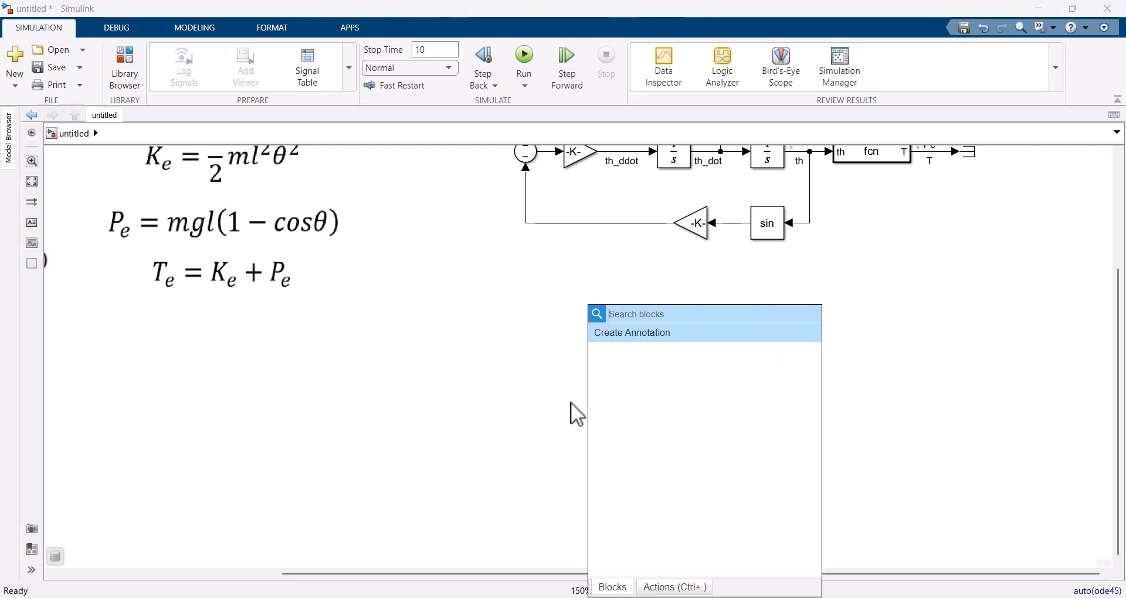
pyautogui.write('ideal')
pyautogui.press('Return')
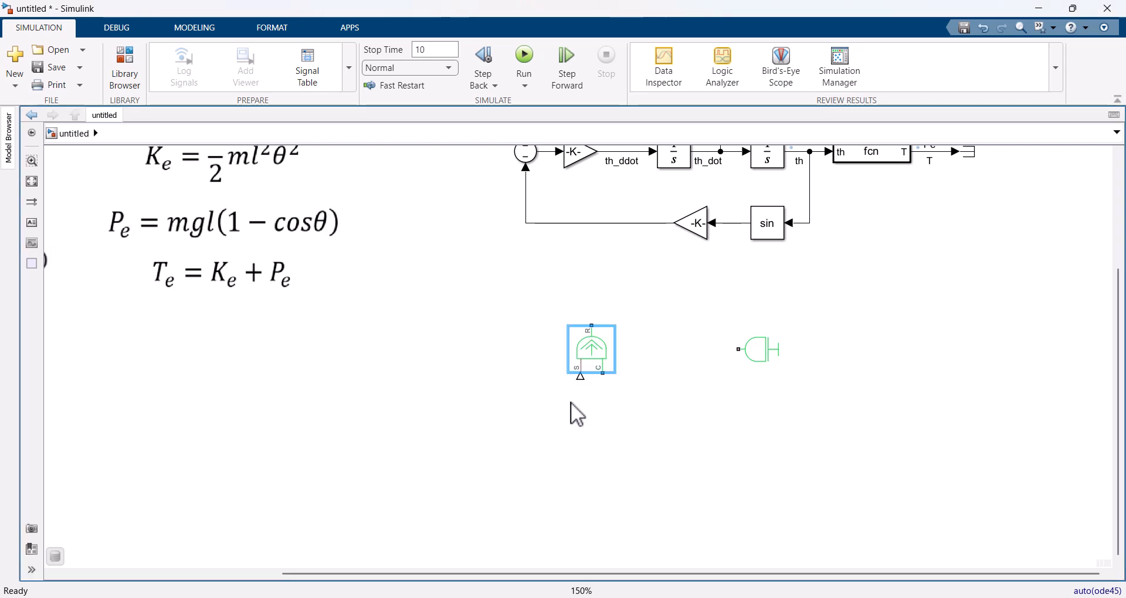
pyautogui.hotkey('ctrl', 'r')
pyautogui.moveTo(600, 356); pyautogui.dragTo(661, 357)
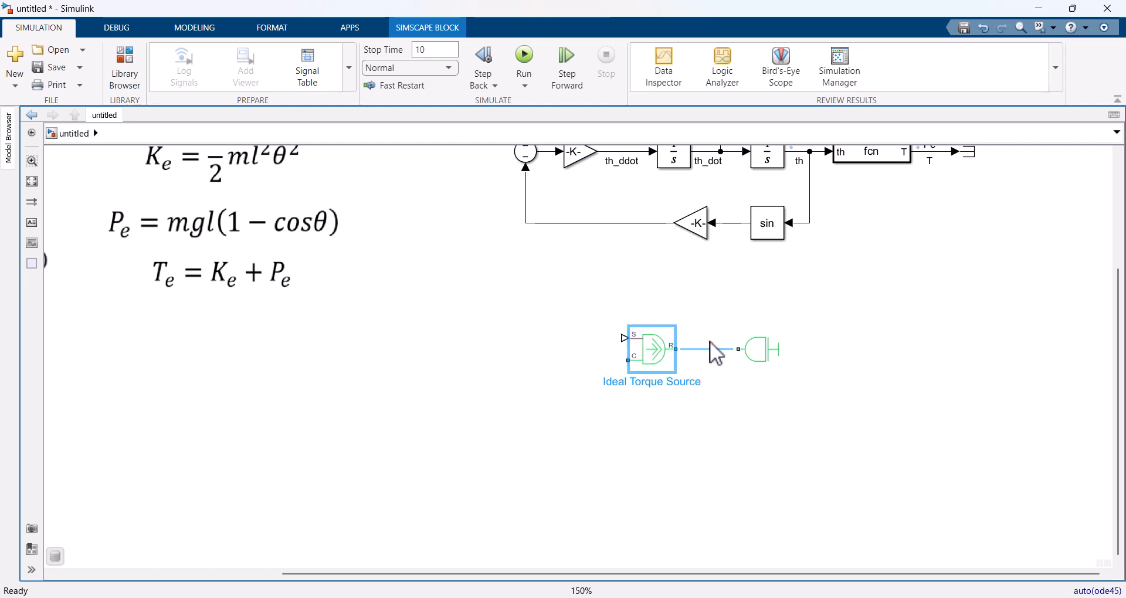
pyautogui.click(712, 349)
pyautogui.click(665, 354)
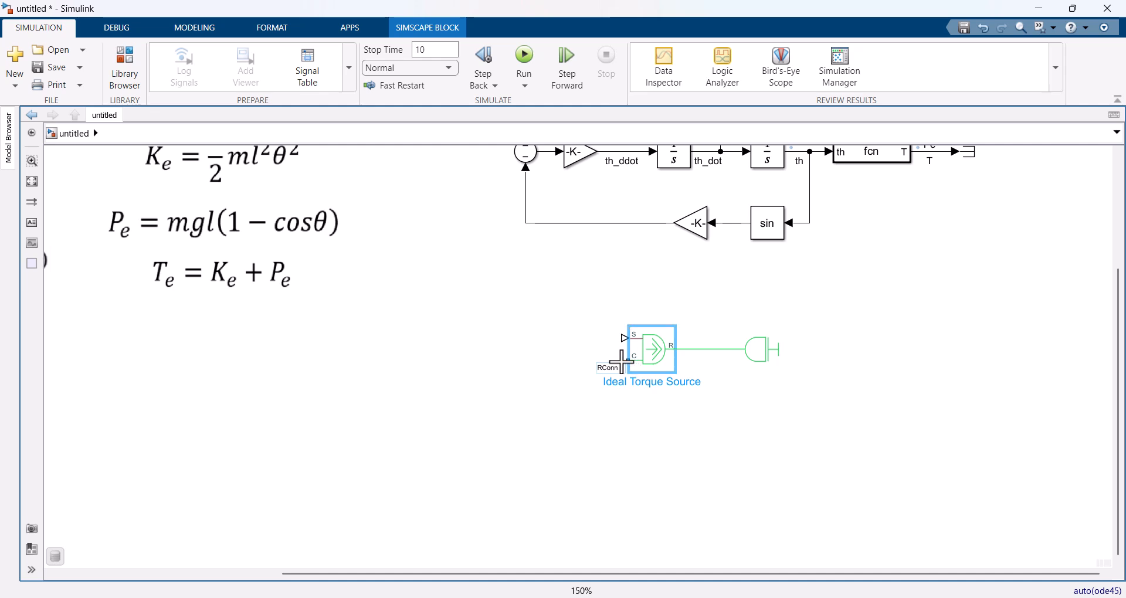
# Step: Add a Mechanical Rotational Reference below the Ideal Torque Source and connect it to the source's C port
pyautogui.doubleClick(561, 448)
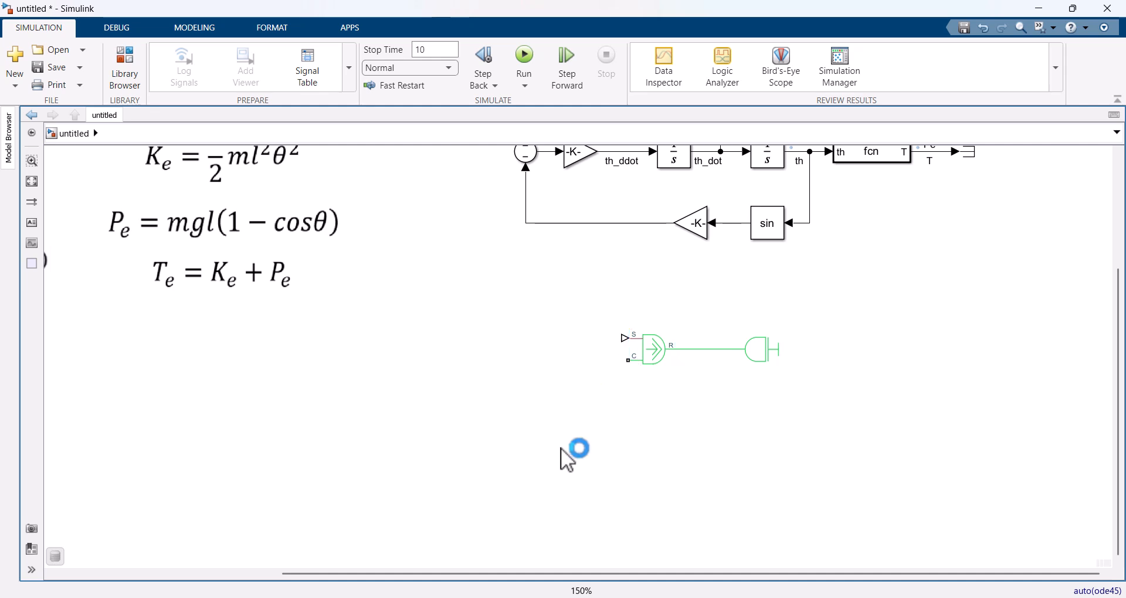
pyautogui.write('rotatio')
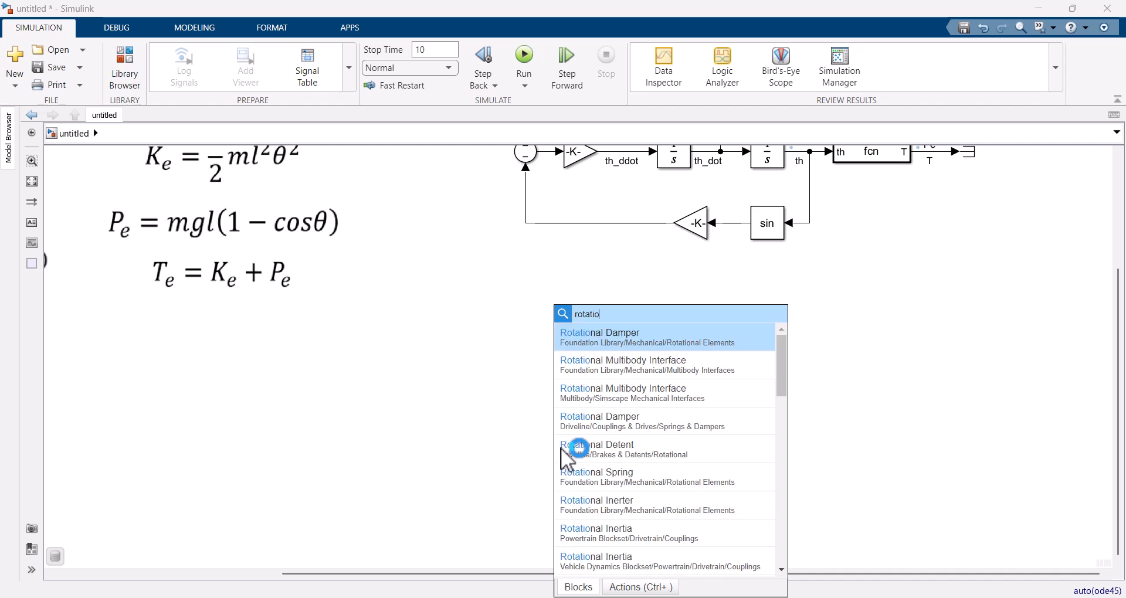
pyautogui.write('nal mec')
pyautogui.press('Return')
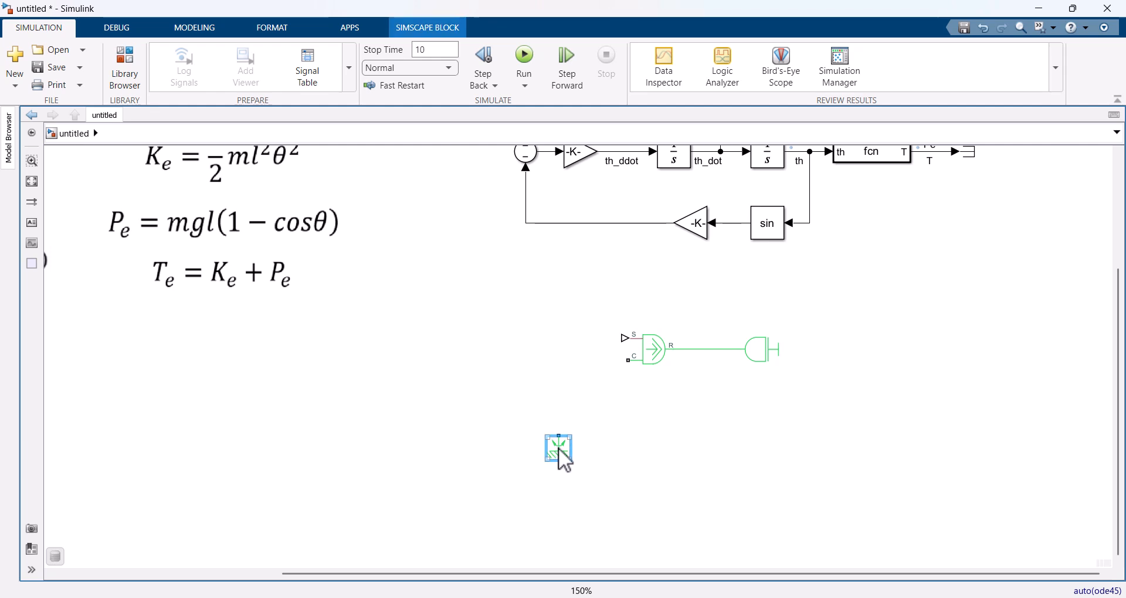
pyautogui.moveTo(563, 460); pyautogui.dragTo(622, 410)
pyautogui.moveTo(630, 361); pyautogui.dragTo(619, 392)
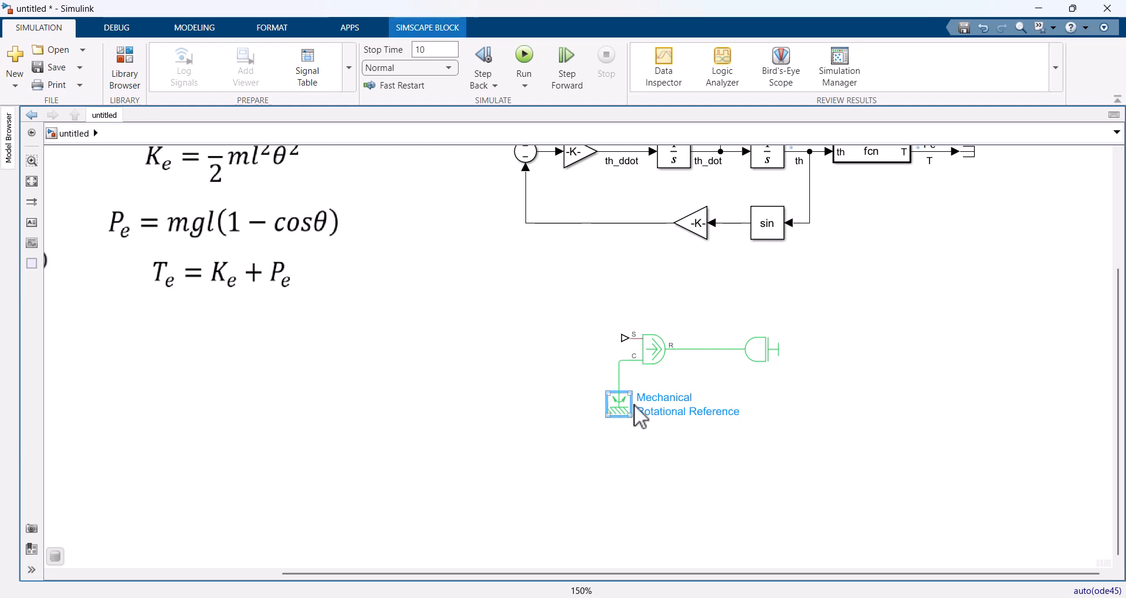
pyautogui.moveTo(635, 405); pyautogui.dragTo(643, 442)
pyautogui.click(780, 421)
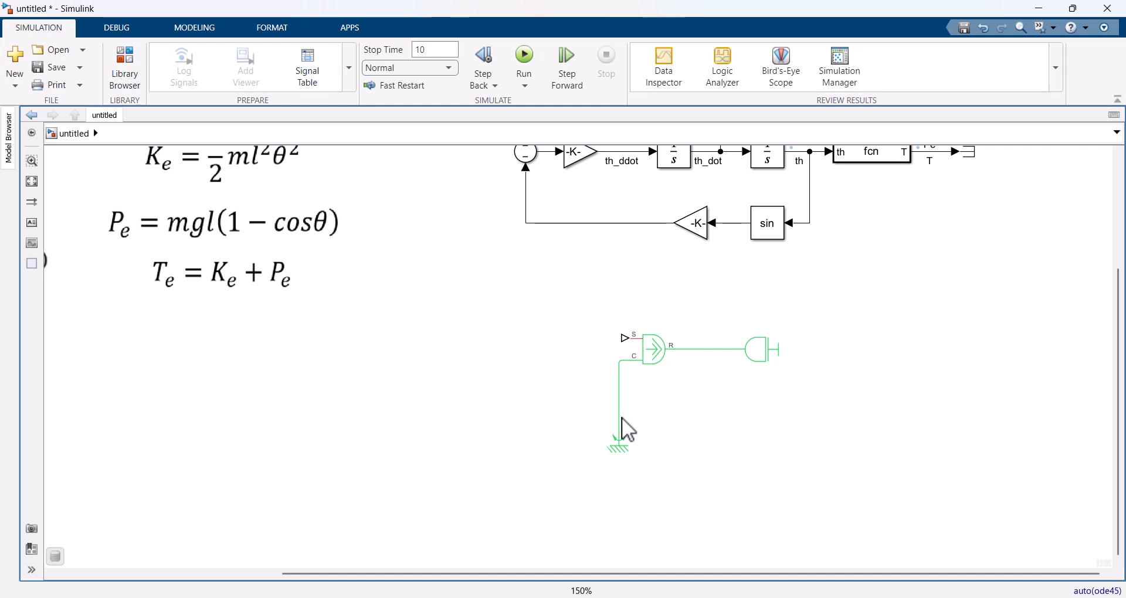
# Step: Add a Rotational Damper connected from the torque source–inertia line to the mechanical rotational reference line
pyautogui.doubleClick(684, 400)
pyautogui.write('inertia')
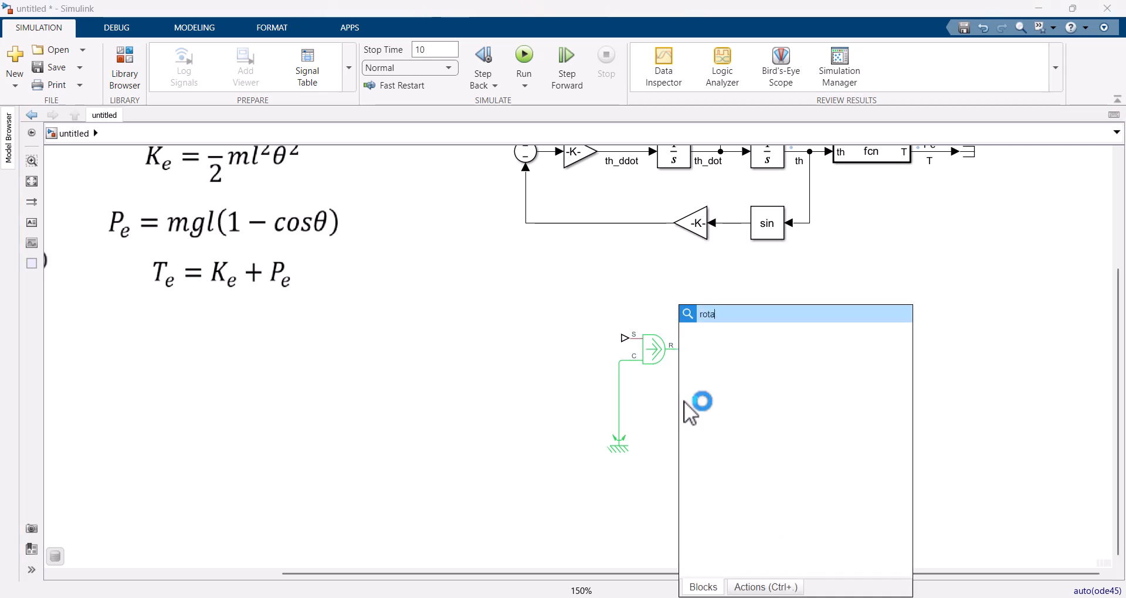
pyautogui.press('Return')
pyautogui.hotkey('ctrl', 'r')
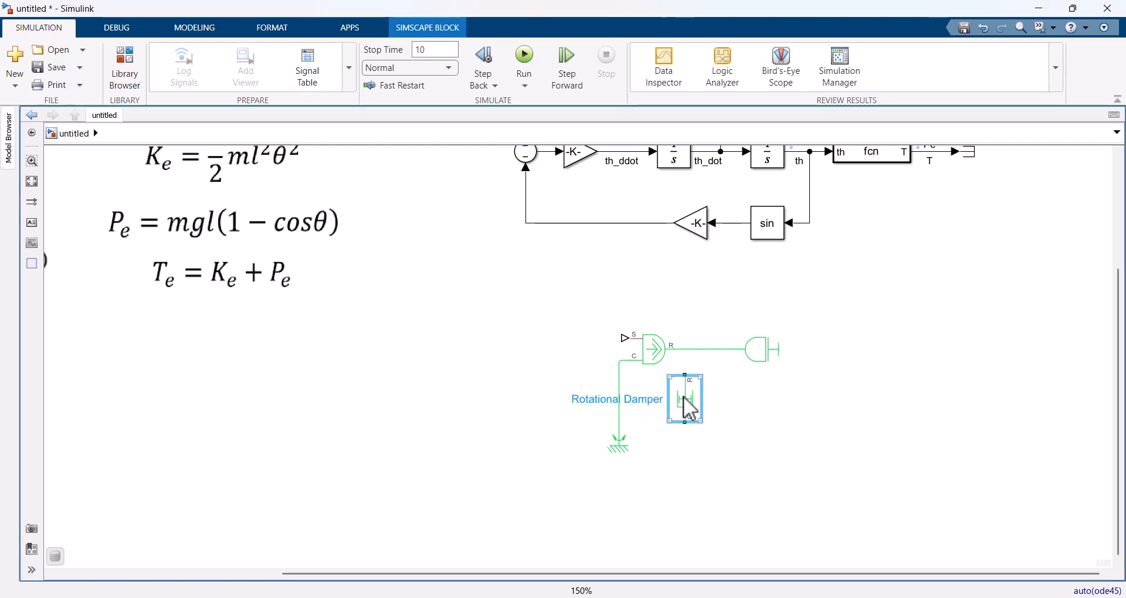
pyautogui.moveTo(696, 392); pyautogui.dragTo(691, 350)
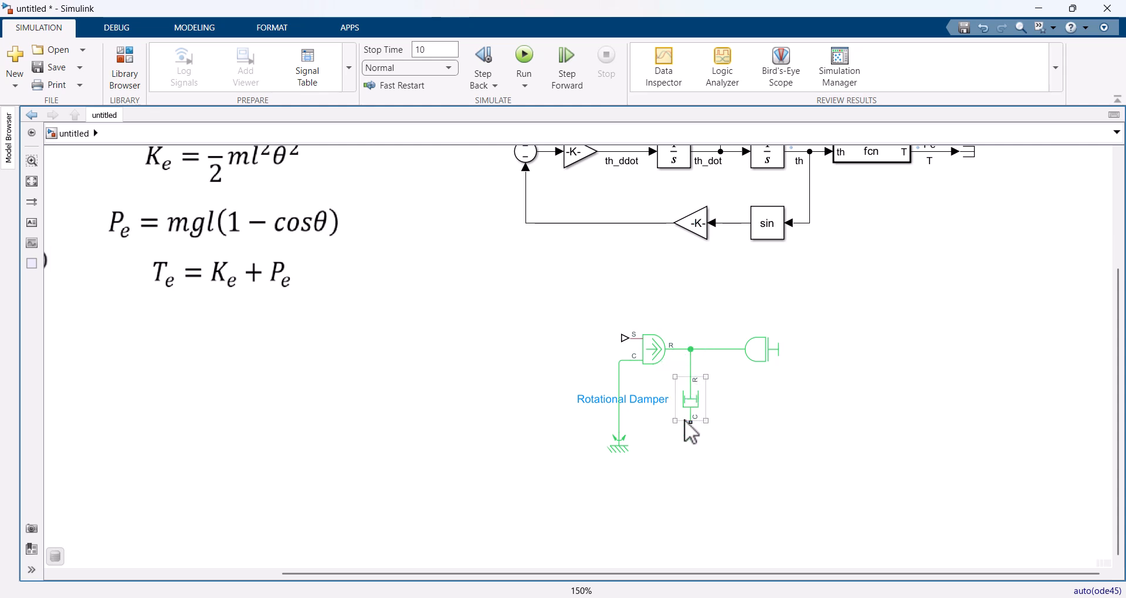
pyautogui.moveTo(693, 423); pyautogui.dragTo(624, 484)
pyautogui.moveTo(642, 416); pyautogui.dragTo(645, 447)
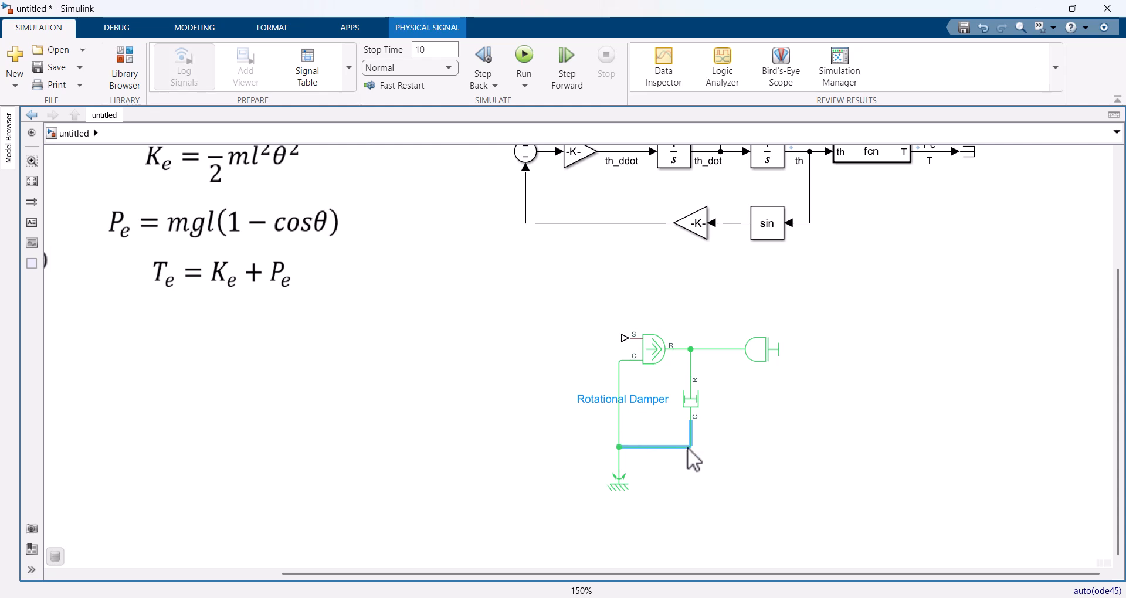
# Step: Review the torque source, damper and inertia network against the gravity force components in the pendulum diagram
pyautogui.click(748, 454)
pyautogui.click(766, 353)
pyautogui.click(789, 422)
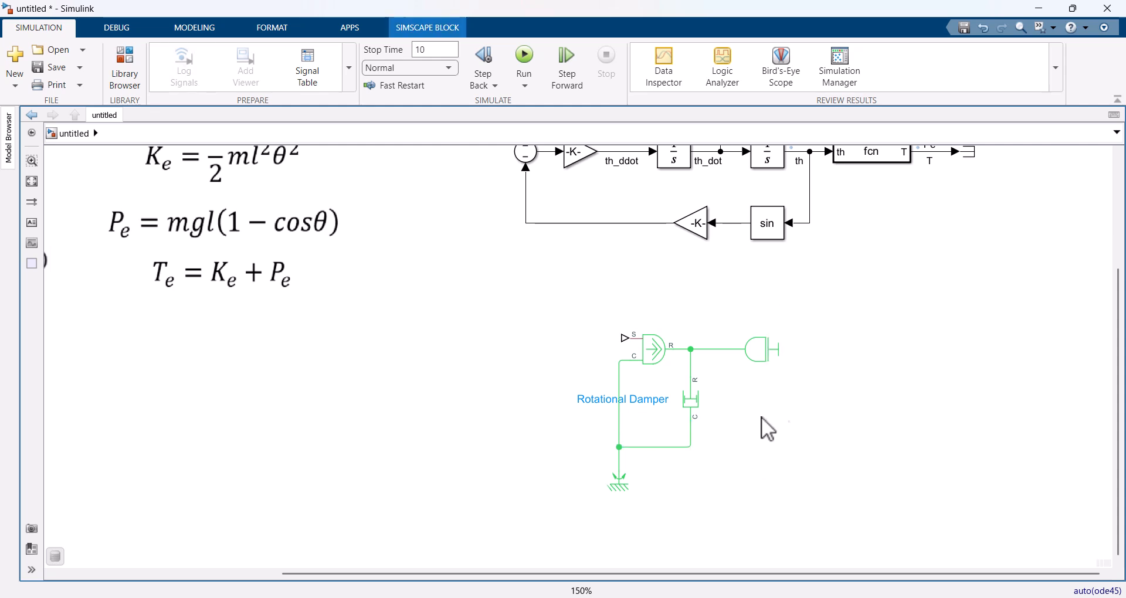
pyautogui.click(637, 399)
pyautogui.click(644, 421)
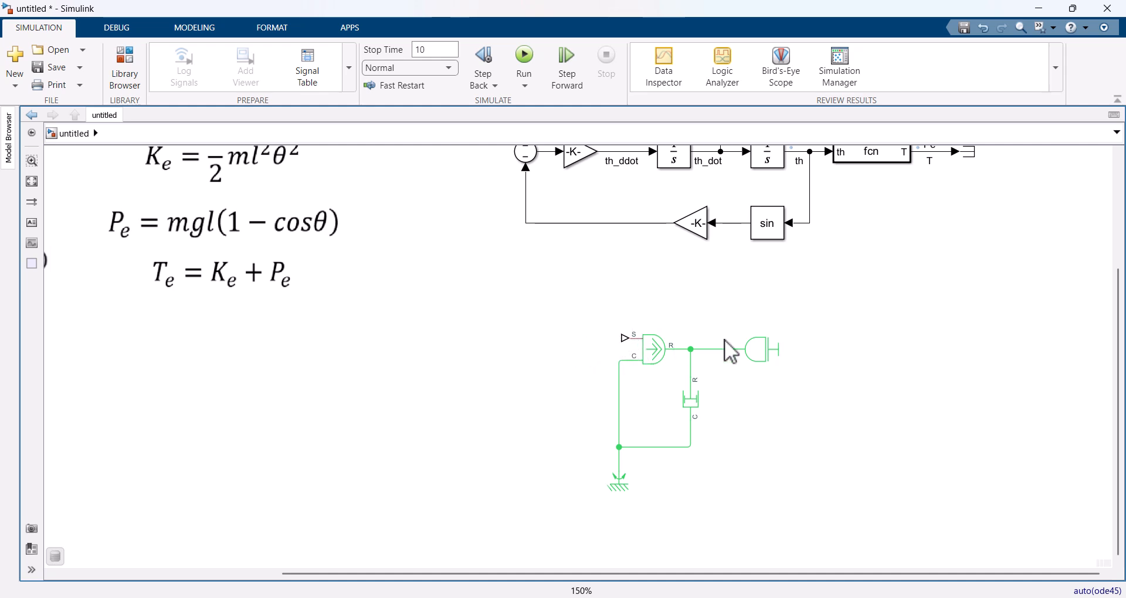
pyautogui.click(757, 350)
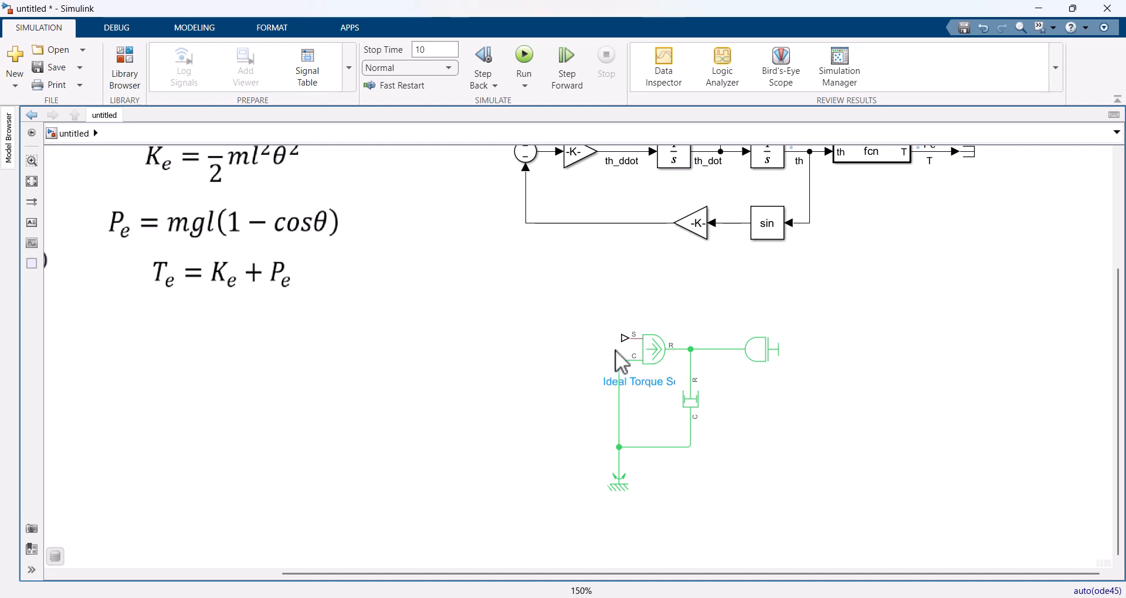
pyautogui.click(644, 359)
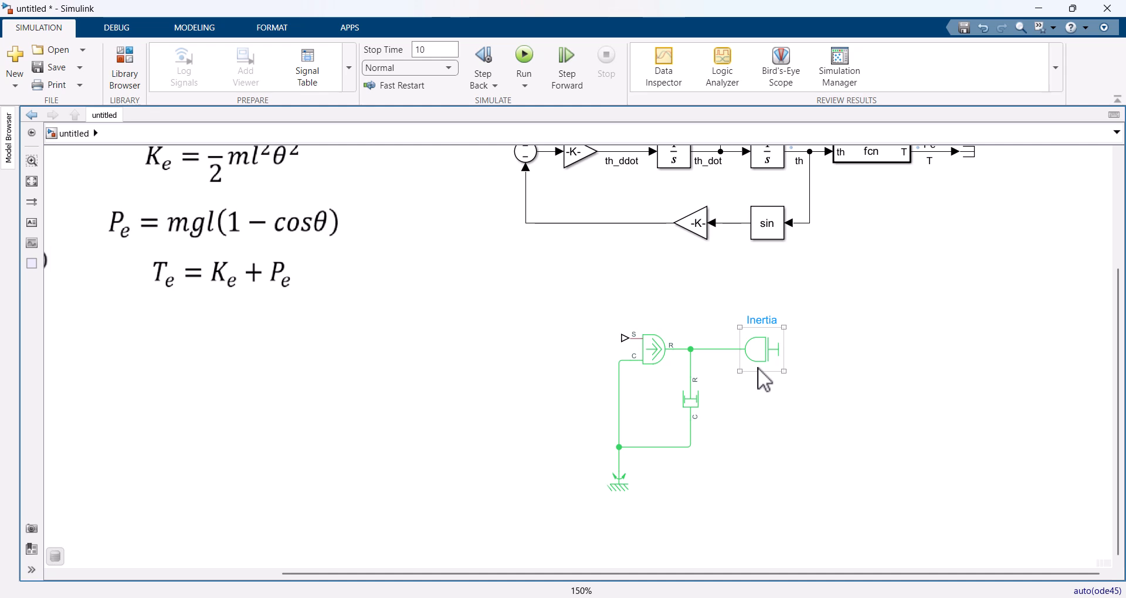
pyautogui.click(754, 407)
pyautogui.moveTo(404, 258); pyautogui.dragTo(911, 432)
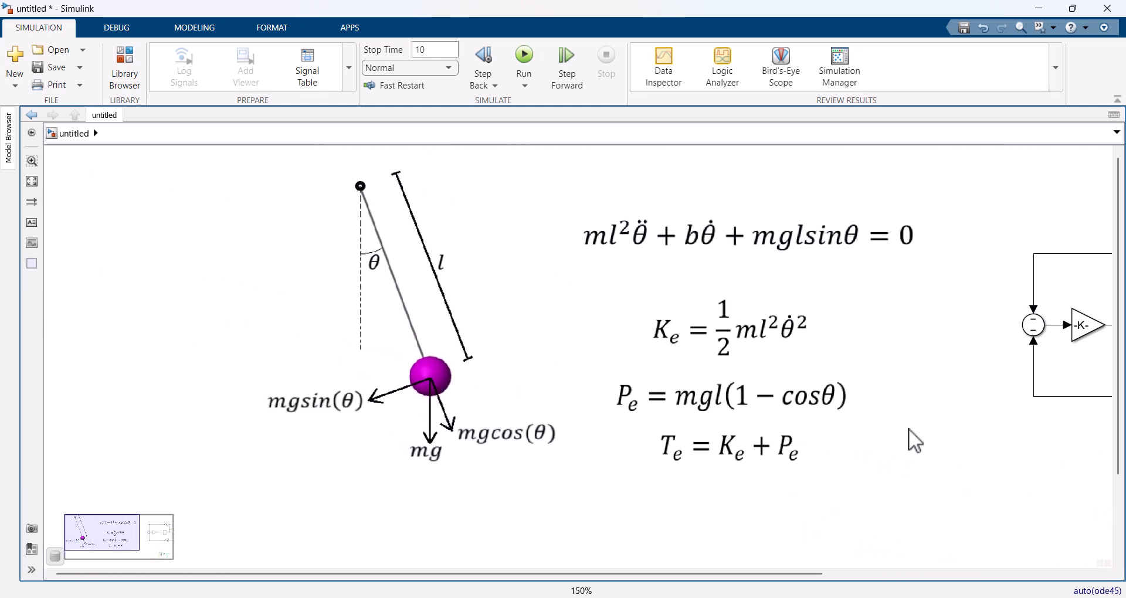
pyautogui.click(441, 393)
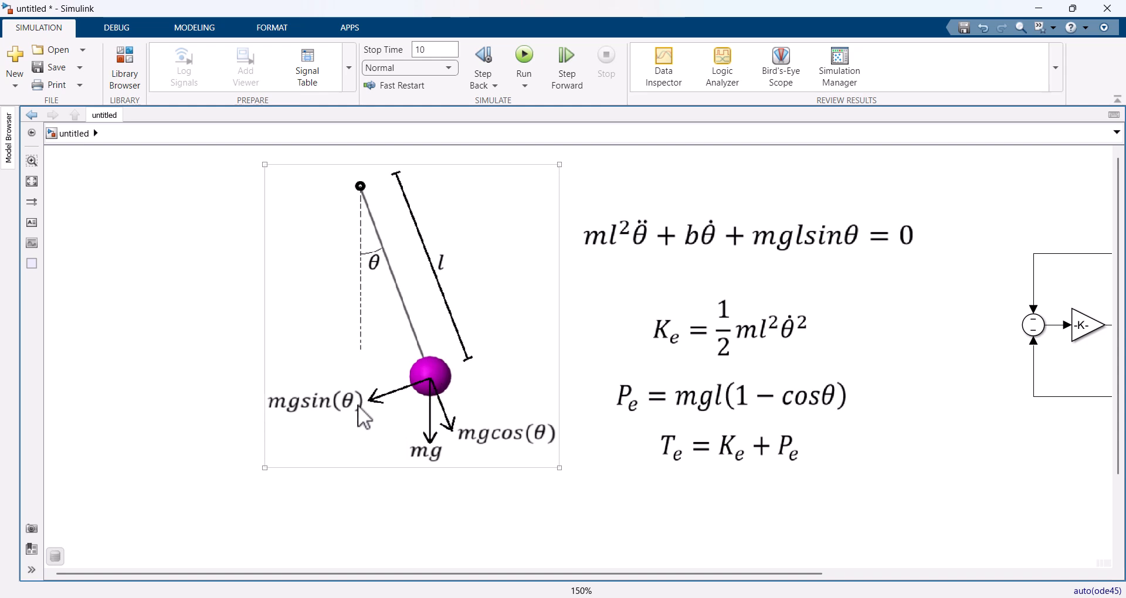
pyautogui.click(788, 518)
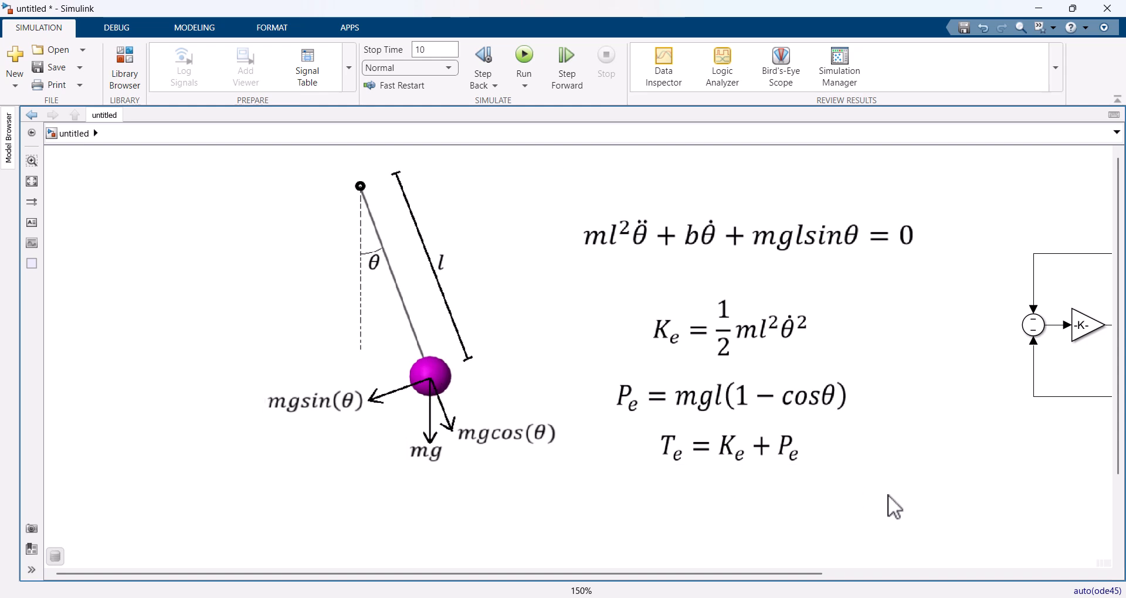
# Step: Add an Ideal Rotational Motion Sensor below the inertia, rotate it clockwise and flip it left-right
pyautogui.moveTo(907, 512); pyautogui.dragTo(431, 280)
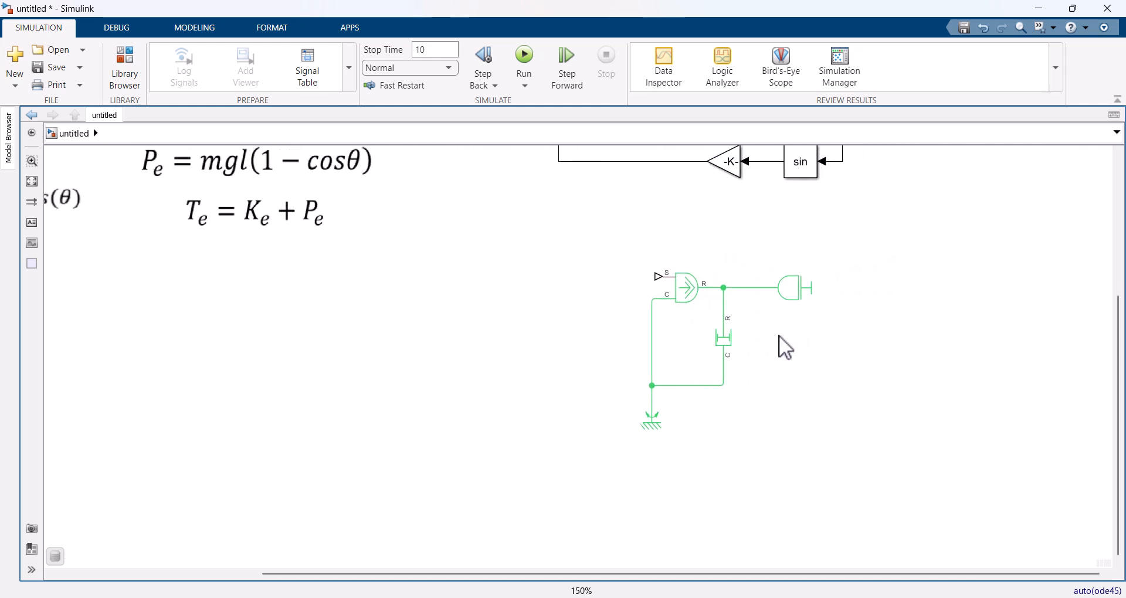
pyautogui.doubleClick(817, 405)
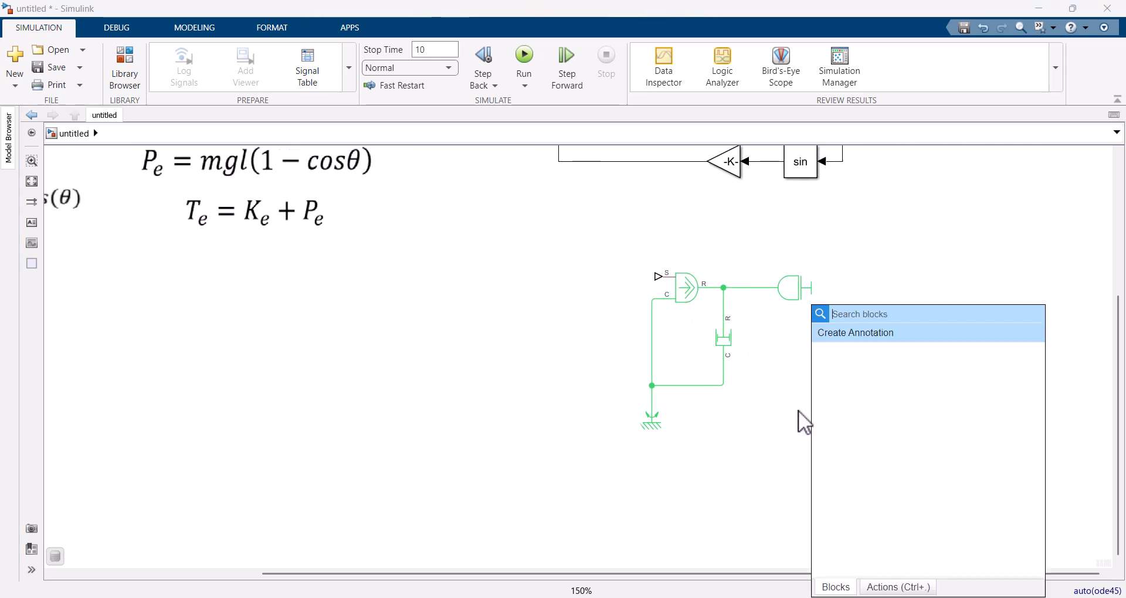
pyautogui.write('rotatio')
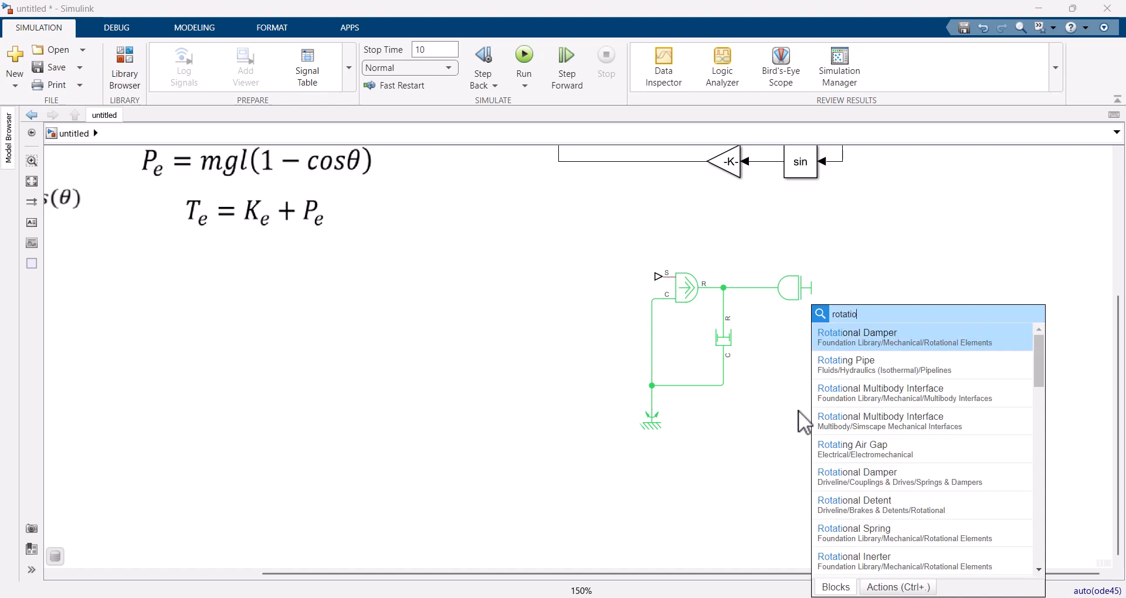
pyautogui.write('nal in')
pyautogui.press('Return')
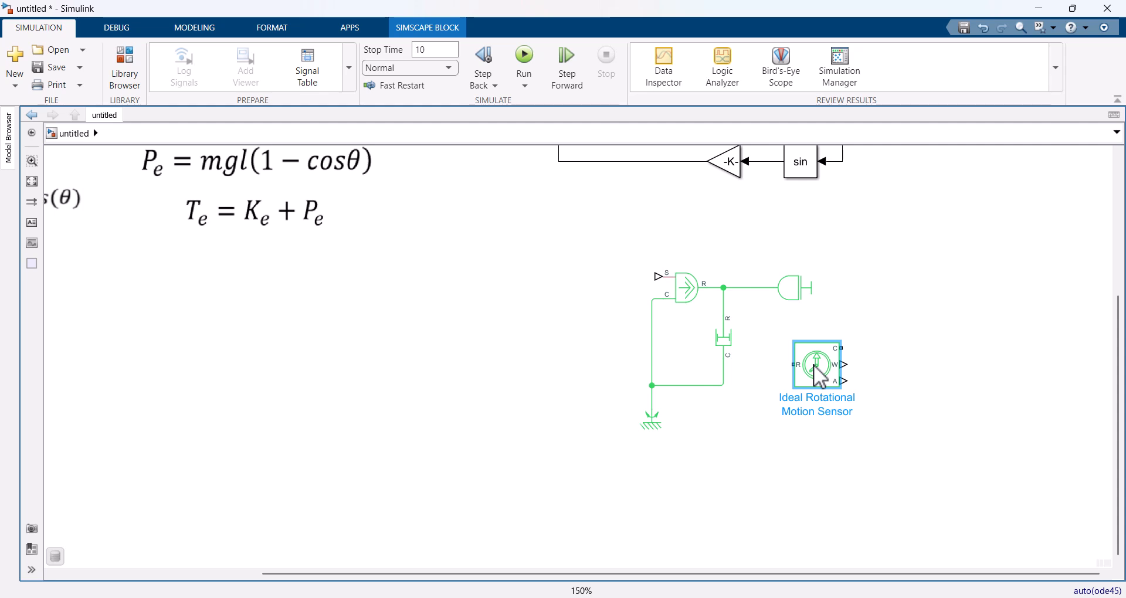
pyautogui.hotkey('ctrl', 'r')
pyautogui.moveTo(814, 366); pyautogui.dragTo(776, 393)
pyautogui.rightClick(768, 390)
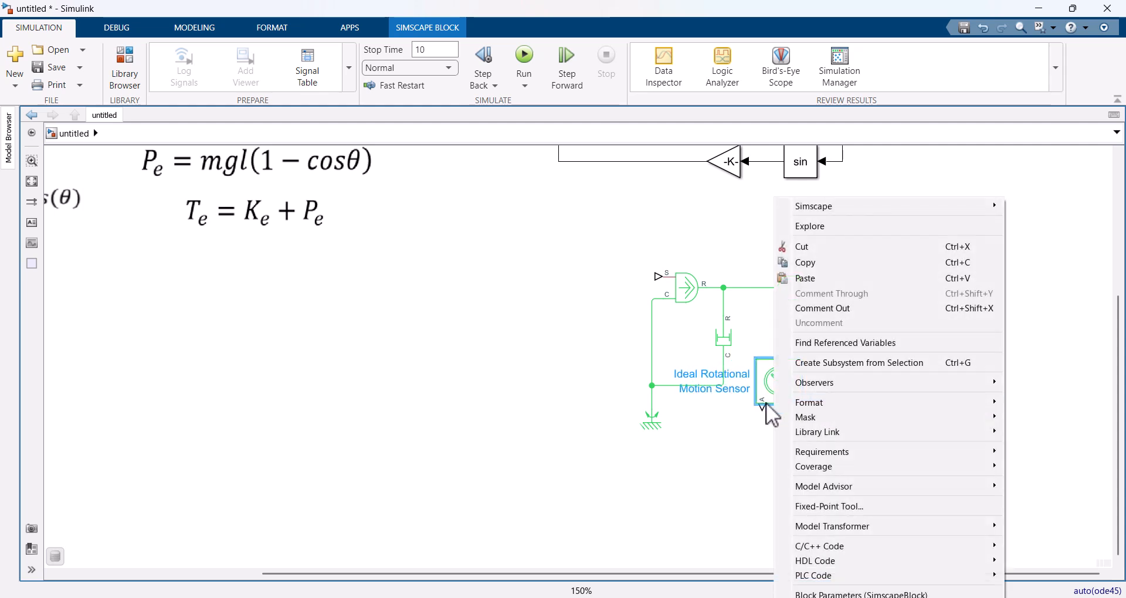
pyautogui.moveTo(844, 484)
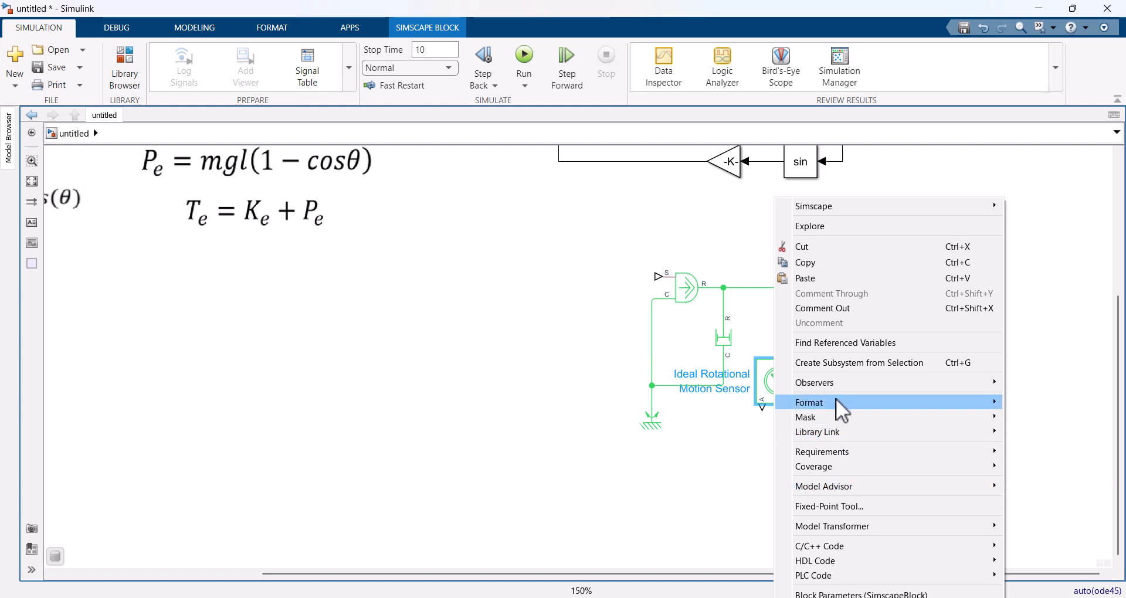
pyautogui.moveTo(836, 402)
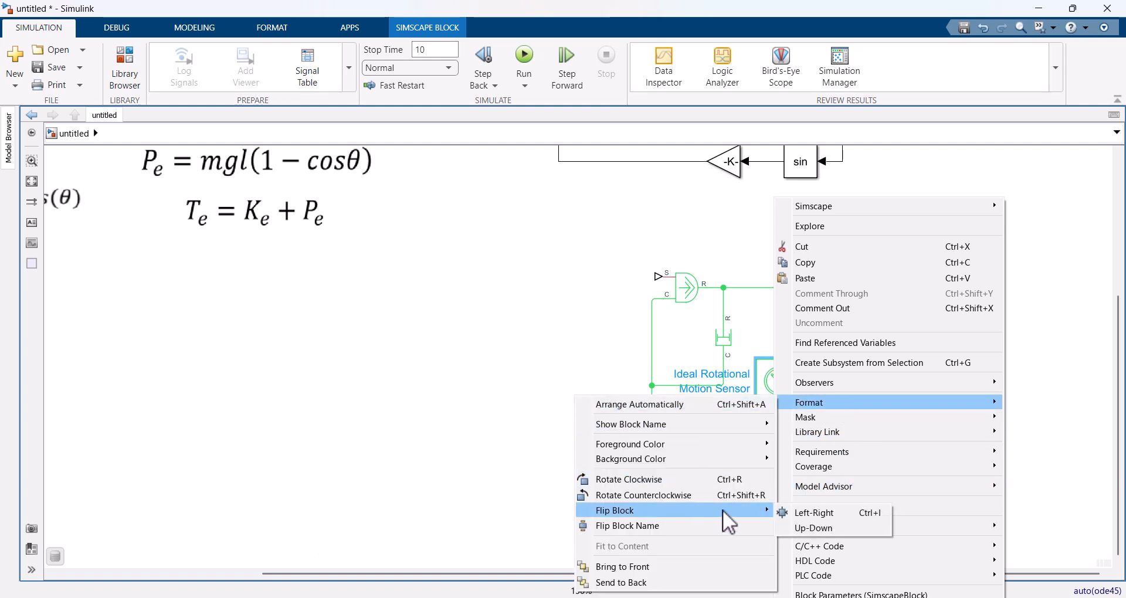
pyautogui.click(801, 511)
# Step: Connect the motion sensor's R port to the torque source–inertia line and its C port to the reference line, spacing the blocks apart
pyautogui.moveTo(778, 357); pyautogui.dragTo(757, 288)
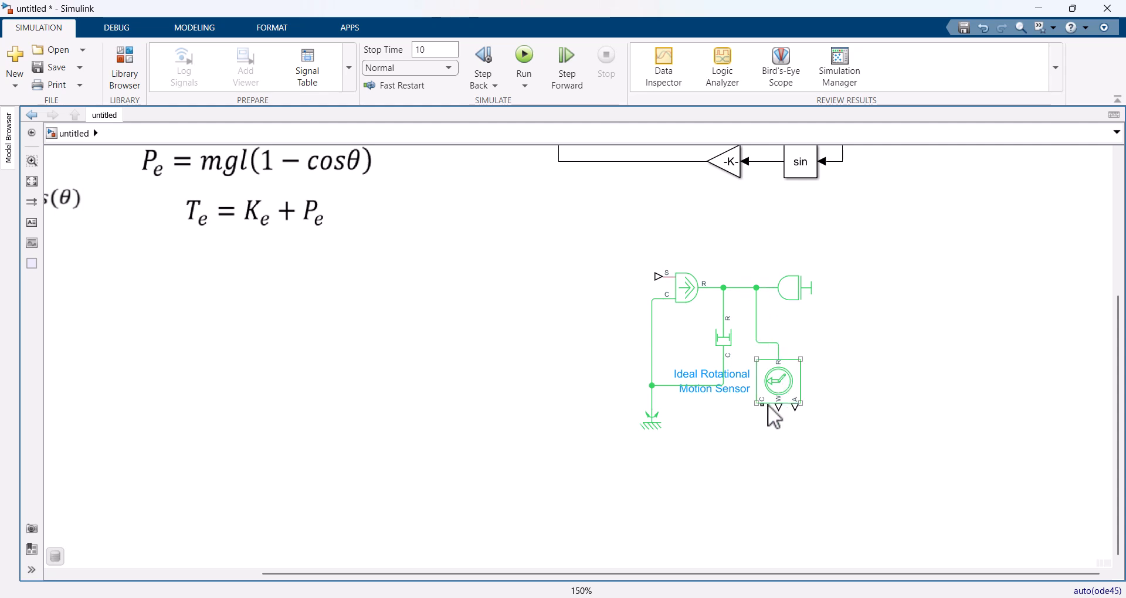
pyautogui.moveTo(763, 404)
pyautogui.mouseDown()
pyautogui.moveTo(659, 403)
pyautogui.moveTo(657, 384)
pyautogui.moveTo(795, 382)
pyautogui.mouseUp()
pyautogui.moveTo(795, 289); pyautogui.dragTo(872, 302)
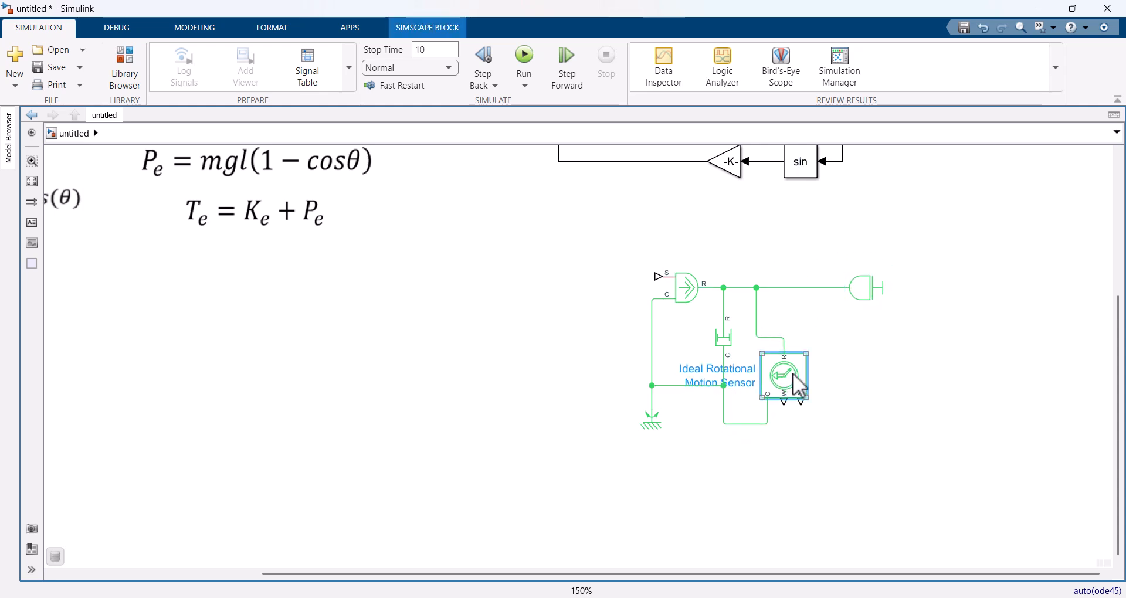
pyautogui.moveTo(789, 381); pyautogui.dragTo(812, 360)
pyautogui.click(867, 424)
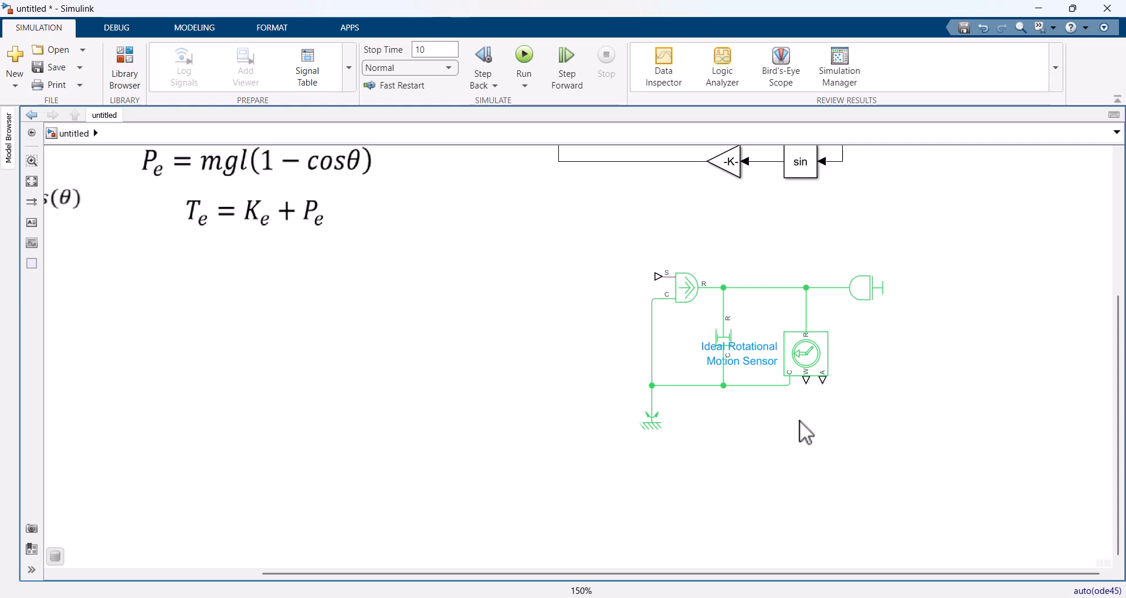
pyautogui.click(818, 355)
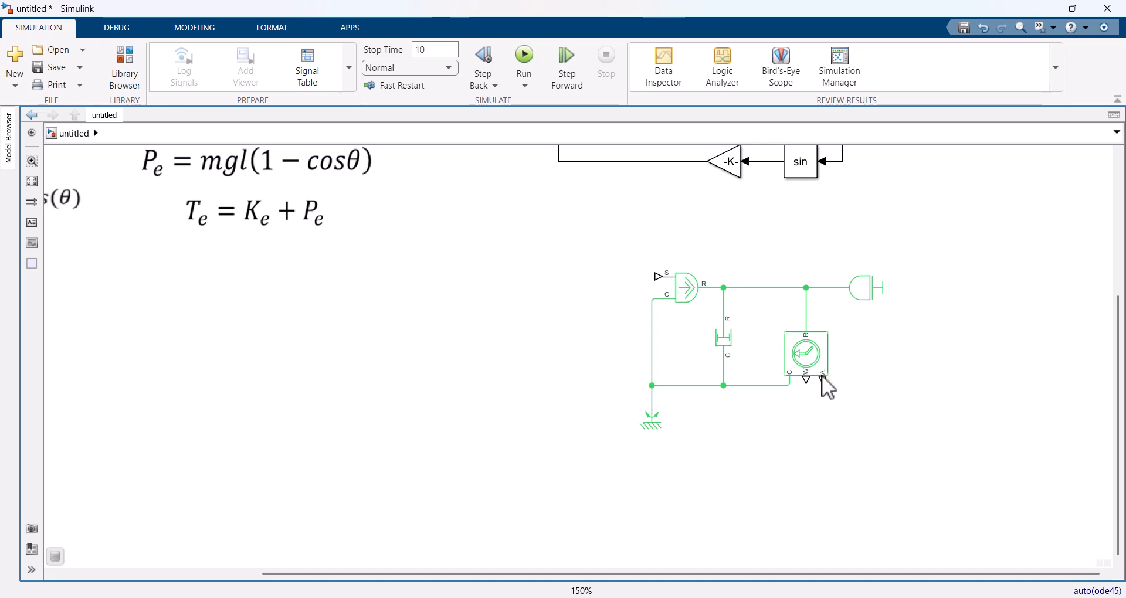
pyautogui.click(863, 288)
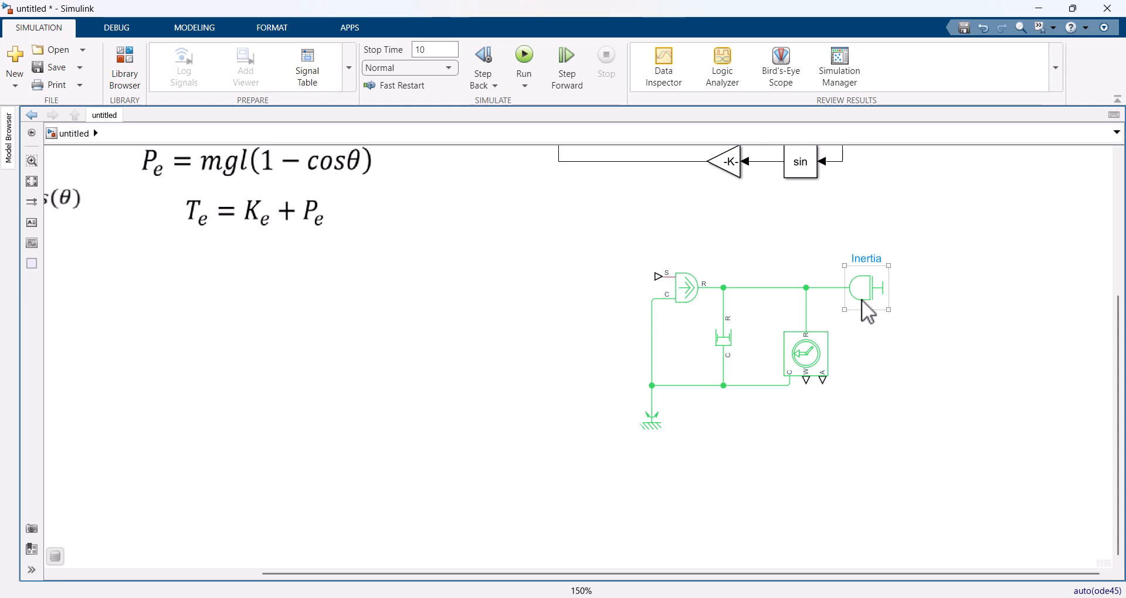
pyautogui.doubleClick(847, 389)
pyautogui.click(834, 389)
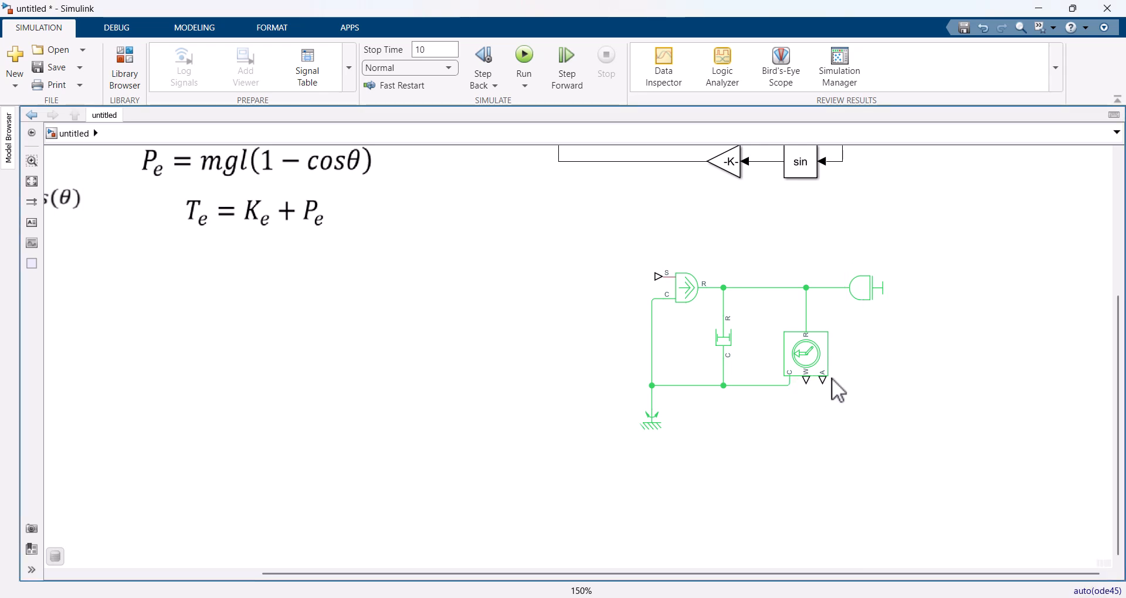
# Step: Add two PS-Simulink Converters and connect them to the motion sensor's A and W ports
pyautogui.doubleClick(889, 364)
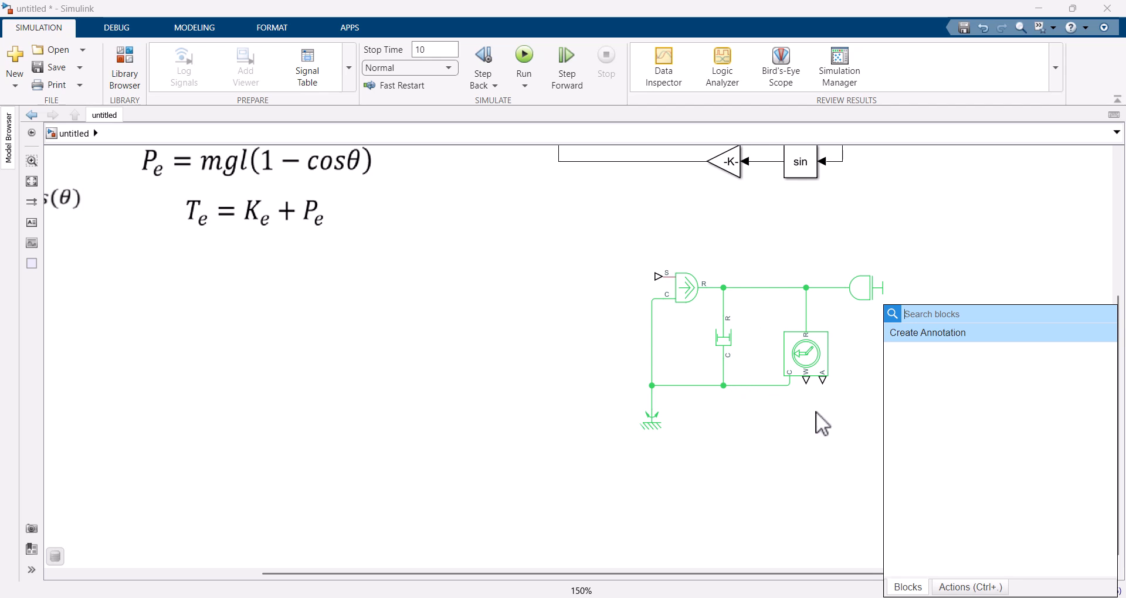
pyautogui.write('ps')
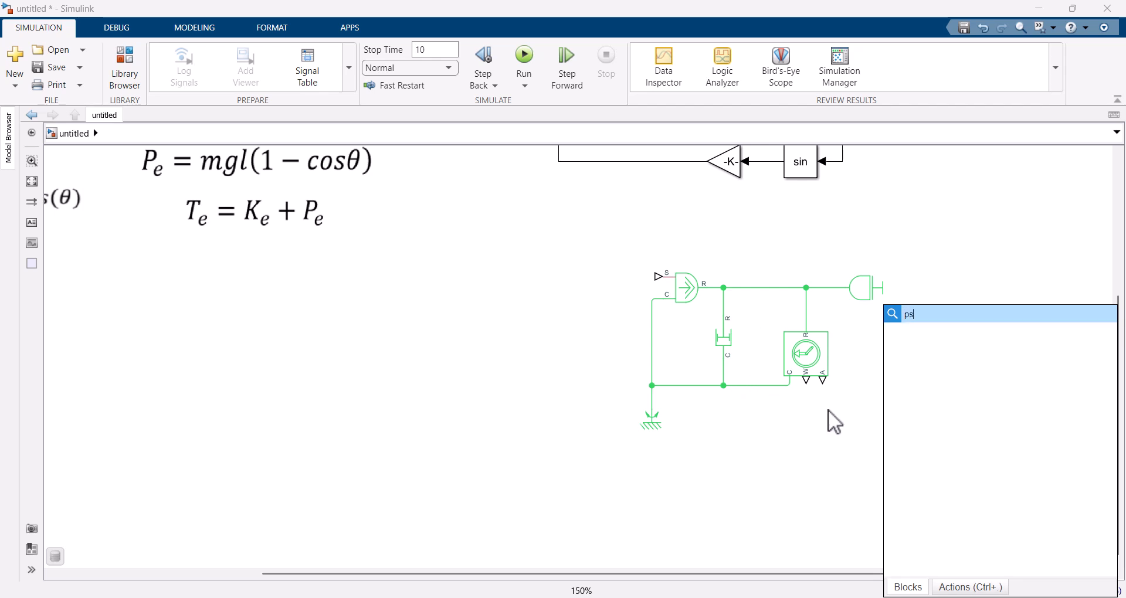
pyautogui.press('Return')
pyautogui.moveTo(896, 369); pyautogui.dragTo(908, 443)
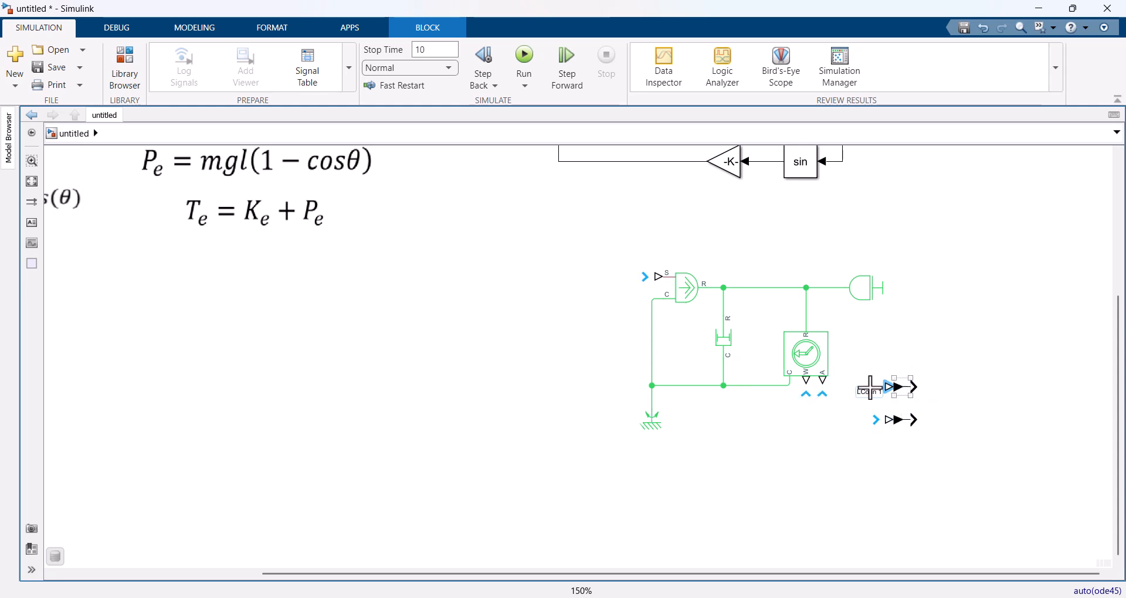
pyautogui.moveTo(874, 388); pyautogui.dragTo(823, 382)
pyautogui.moveTo(887, 420); pyautogui.dragTo(805, 387)
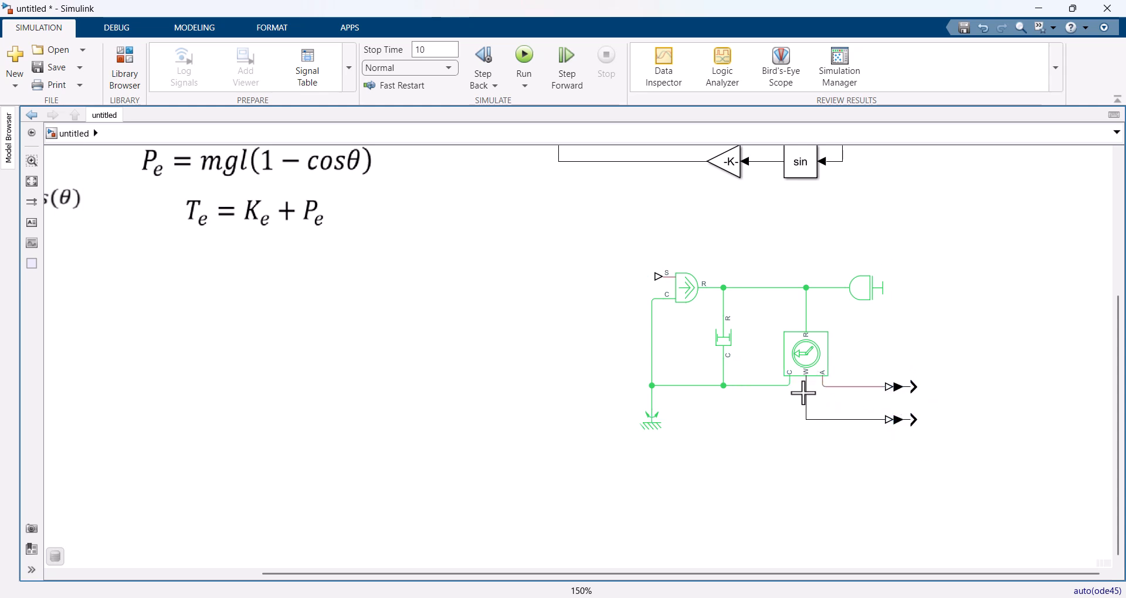
# Step: Add a sin Trigonometric Function block fed by the converter on the sensor's angle output
pyautogui.doubleClick(937, 385)
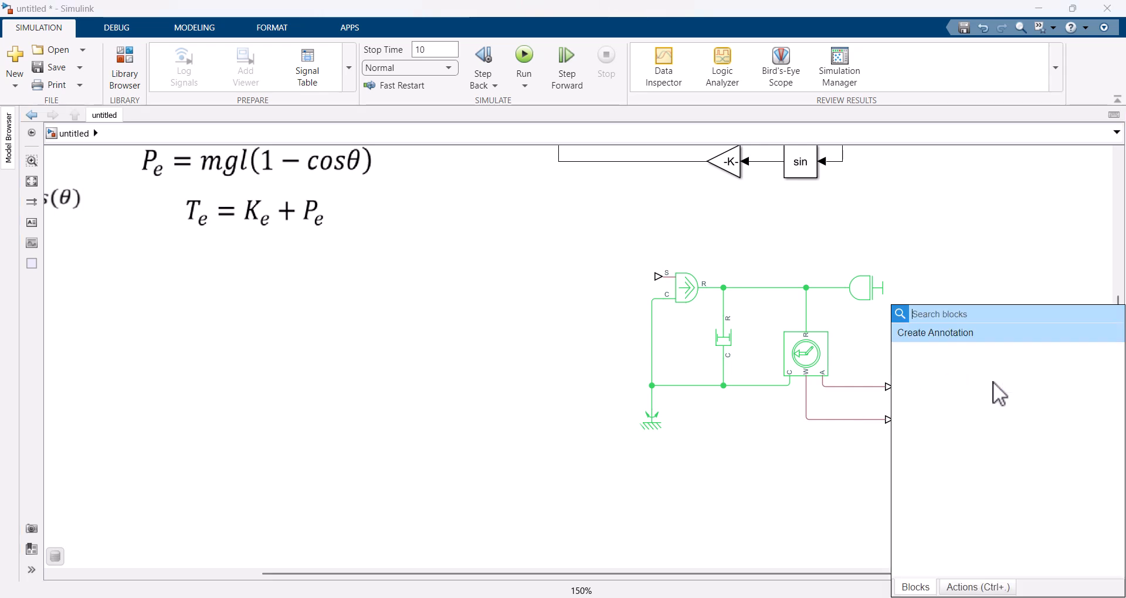
pyautogui.write('sin')
pyautogui.press('Return')
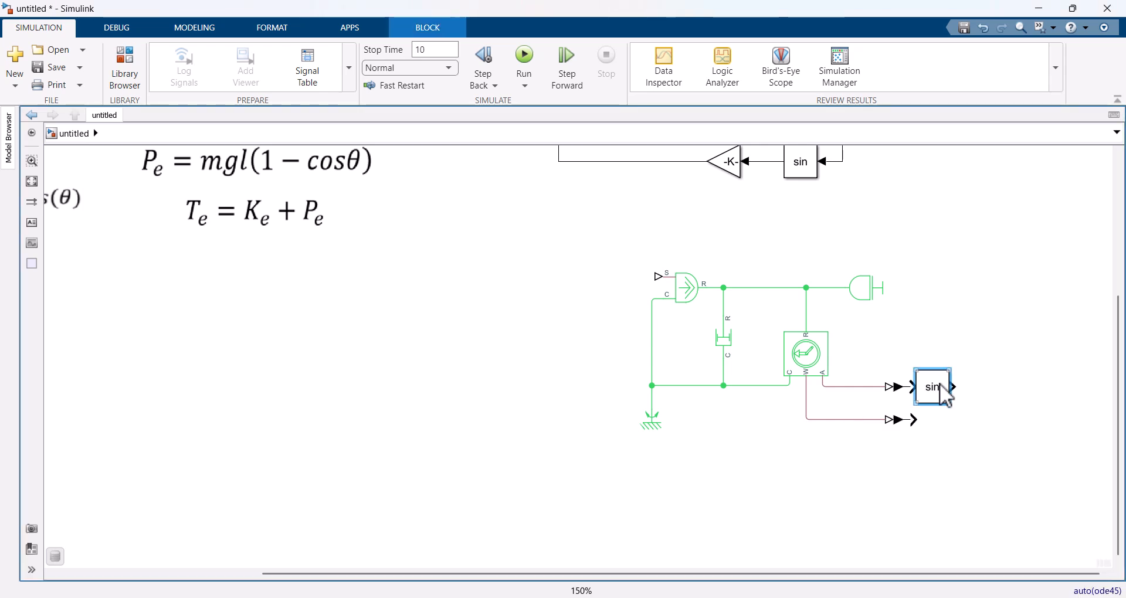
pyautogui.moveTo(942, 385); pyautogui.dragTo(948, 385)
# Step: Add a Gain block after the sin block and set its gain to -m*g*l
pyautogui.doubleClick(1009, 393)
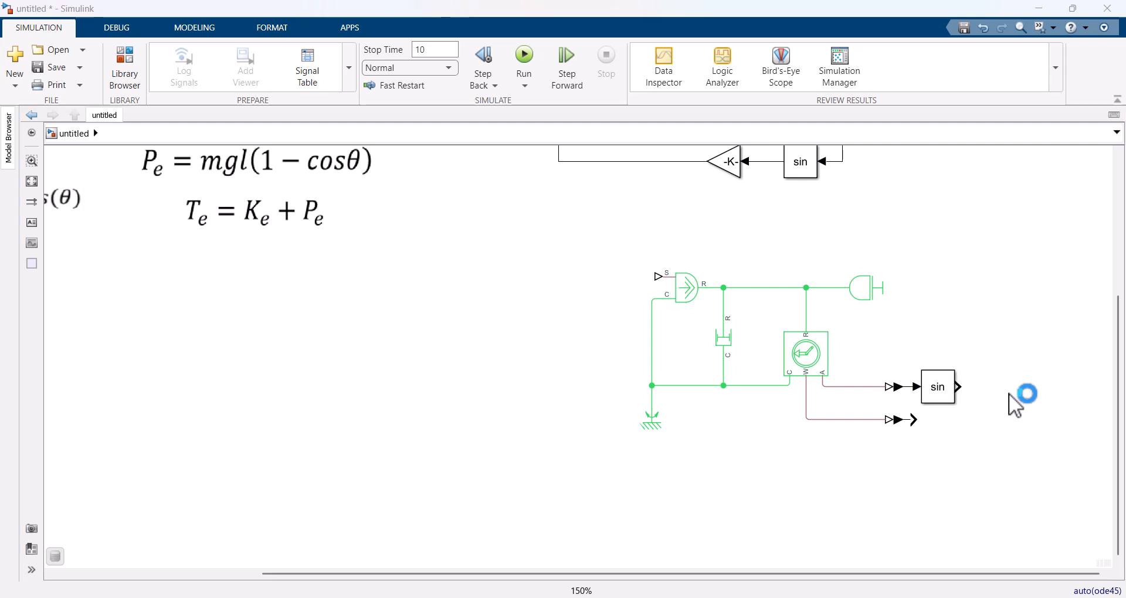
pyautogui.write('gain')
pyautogui.press('Return')
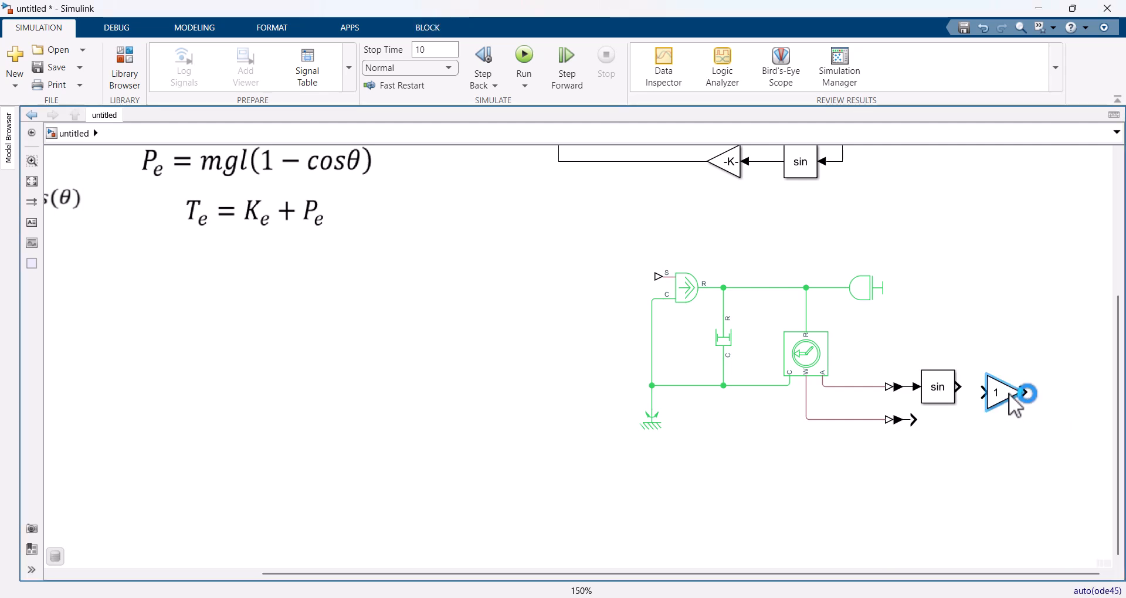
pyautogui.moveTo(998, 392); pyautogui.dragTo(997, 387)
pyautogui.doubleClick(998, 387)
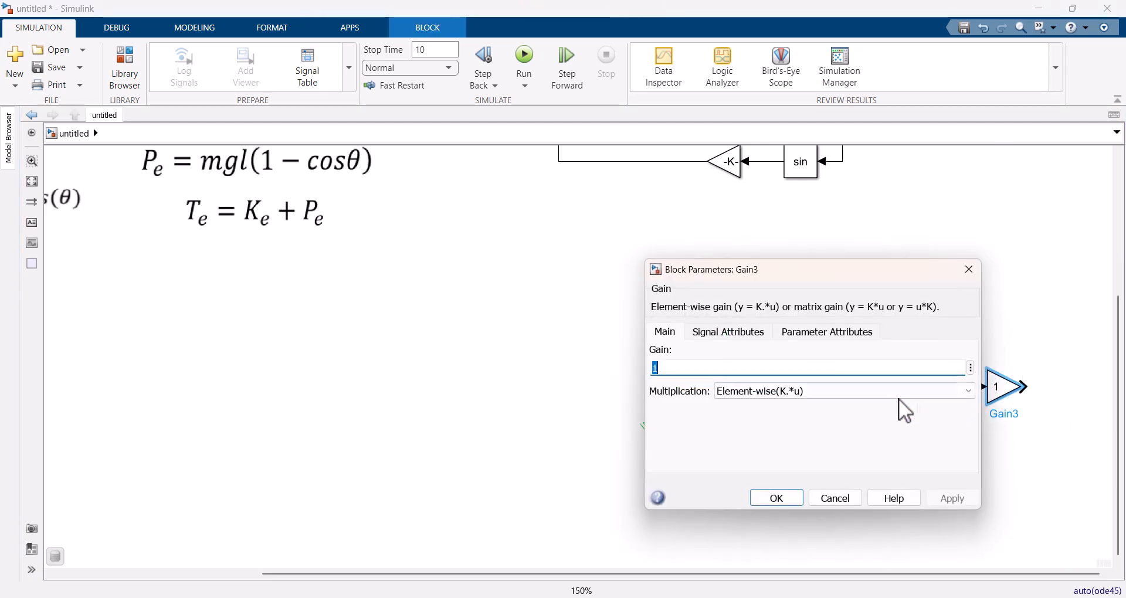
pyautogui.write('-m*')
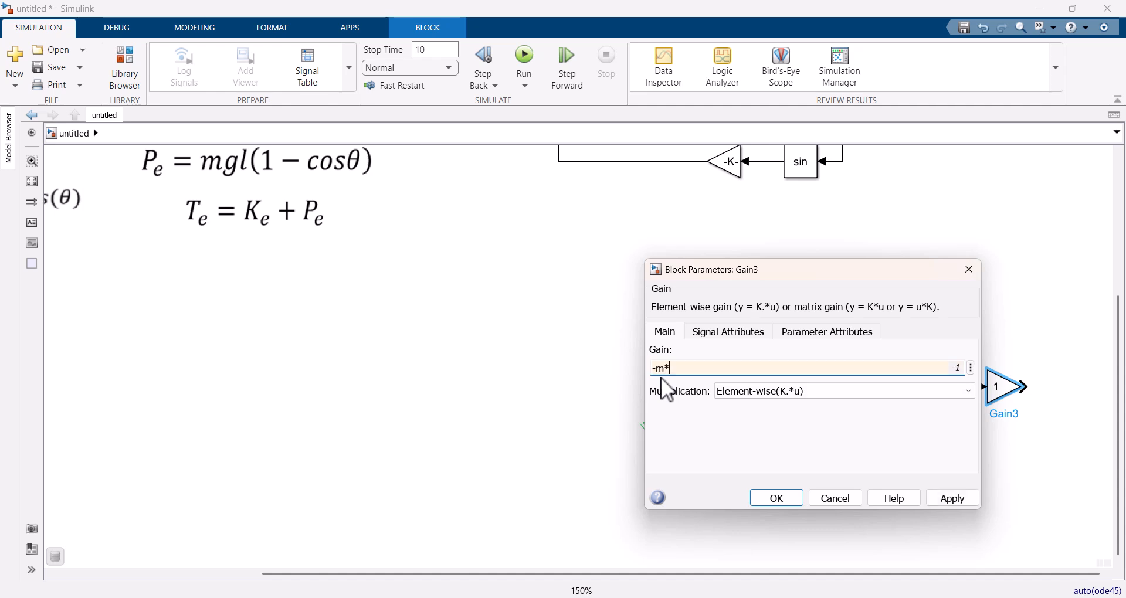
pyautogui.write('g*l')
pyautogui.click(777, 498)
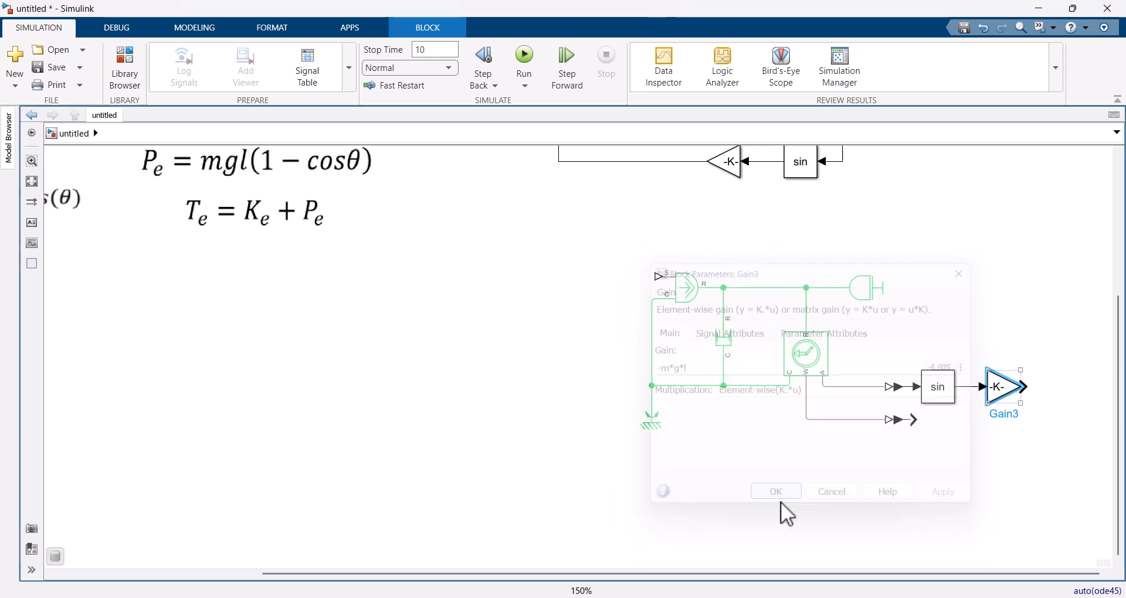
# Step: Check the direction of the mgsin(θ) gravity component in the pendulum diagram against the negative gain
pyautogui.moveTo(467, 312); pyautogui.dragTo(878, 468)
pyautogui.click(367, 312)
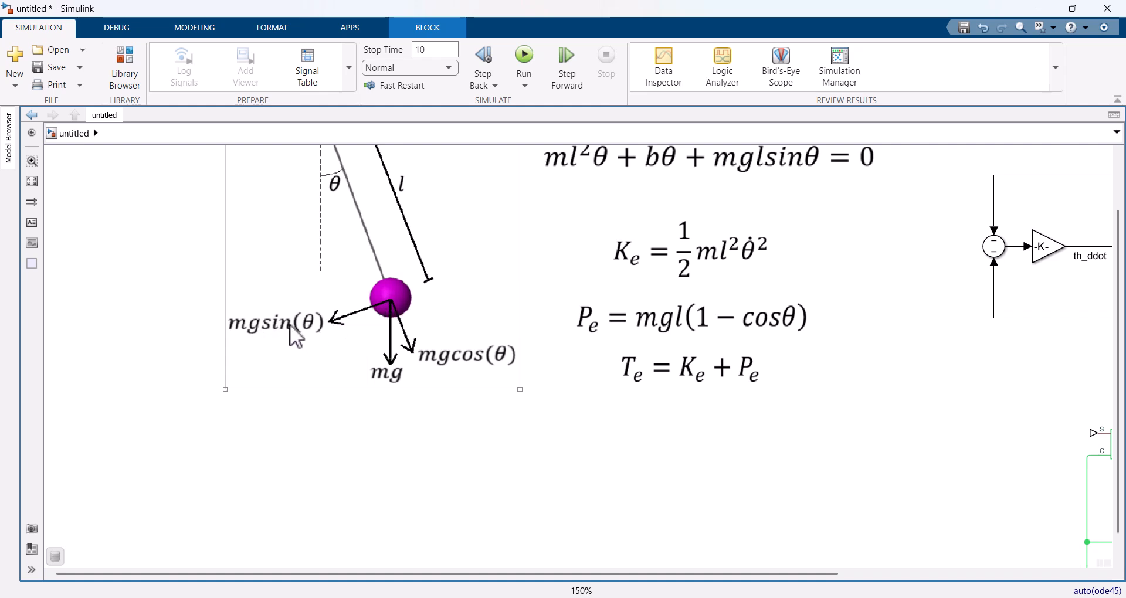
pyautogui.moveTo(346, 338); pyautogui.dragTo(348, 386)
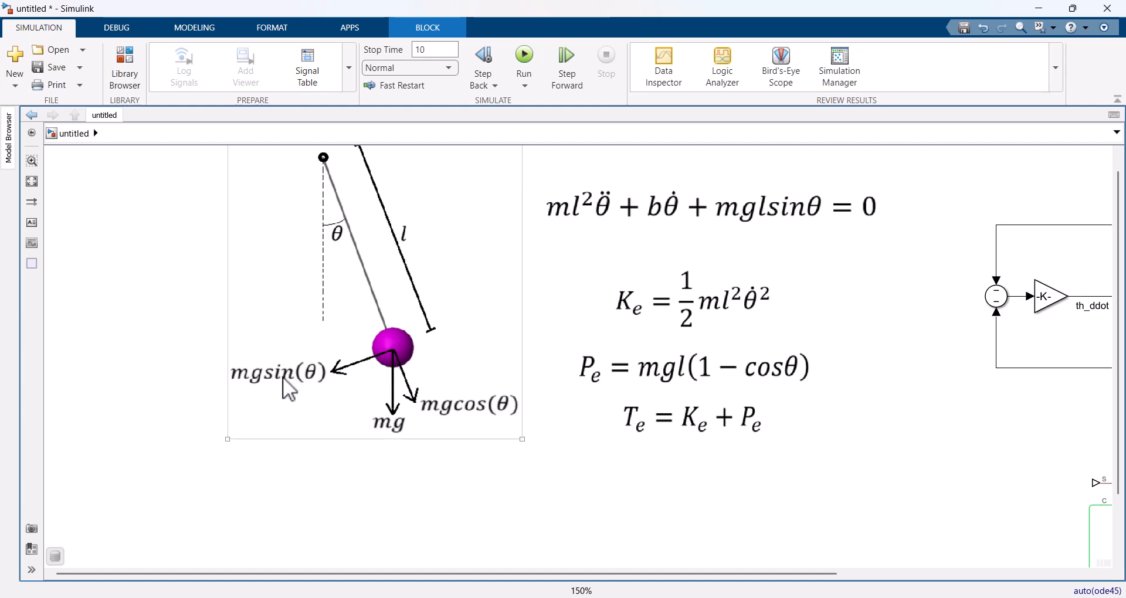
pyautogui.moveTo(618, 501); pyautogui.dragTo(545, 434)
pyautogui.scroll(-1, 541, 430)
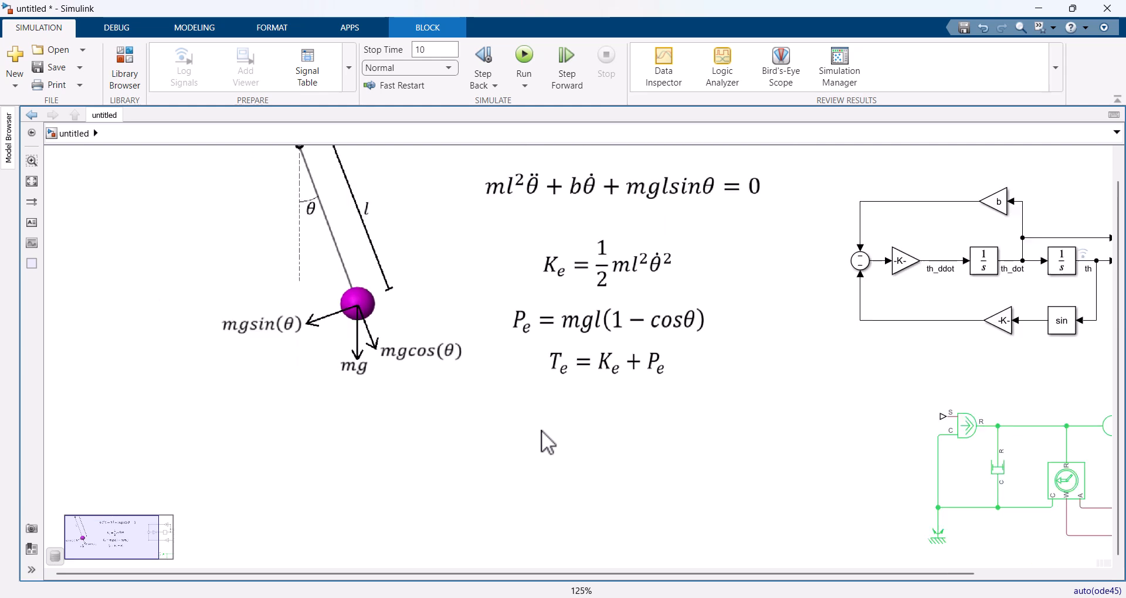
pyautogui.moveTo(541, 431); pyautogui.dragTo(156, 279)
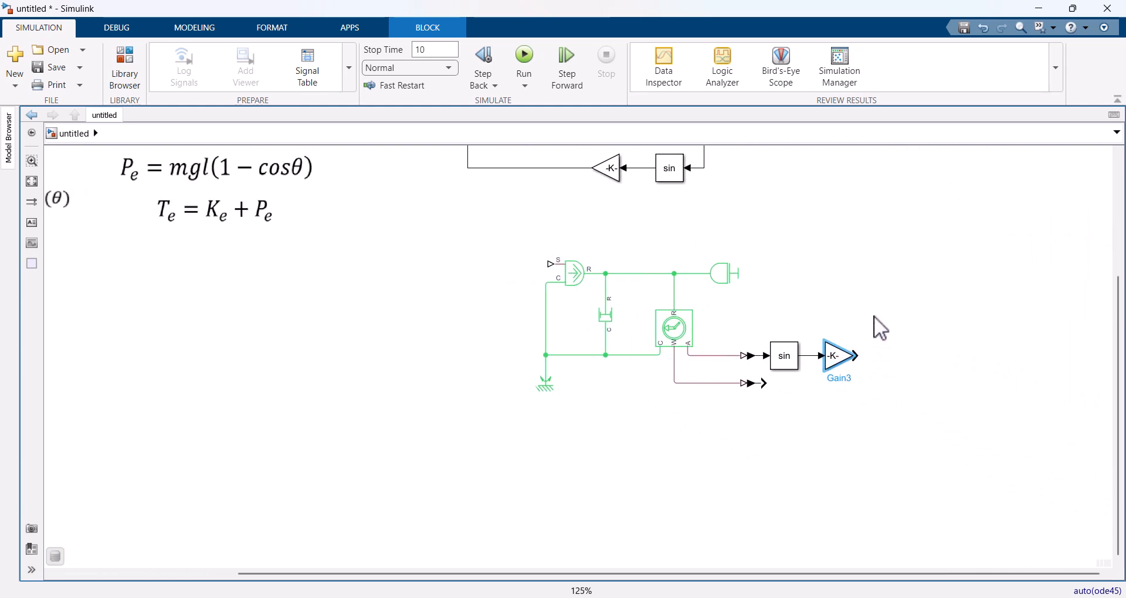
# Step: Add a Simulink-PS Converter after the gain and connect its output to the Ideal Torque Source's S port
pyautogui.click(967, 375)
pyautogui.doubleClick(957, 365)
pyautogui.write('simul')
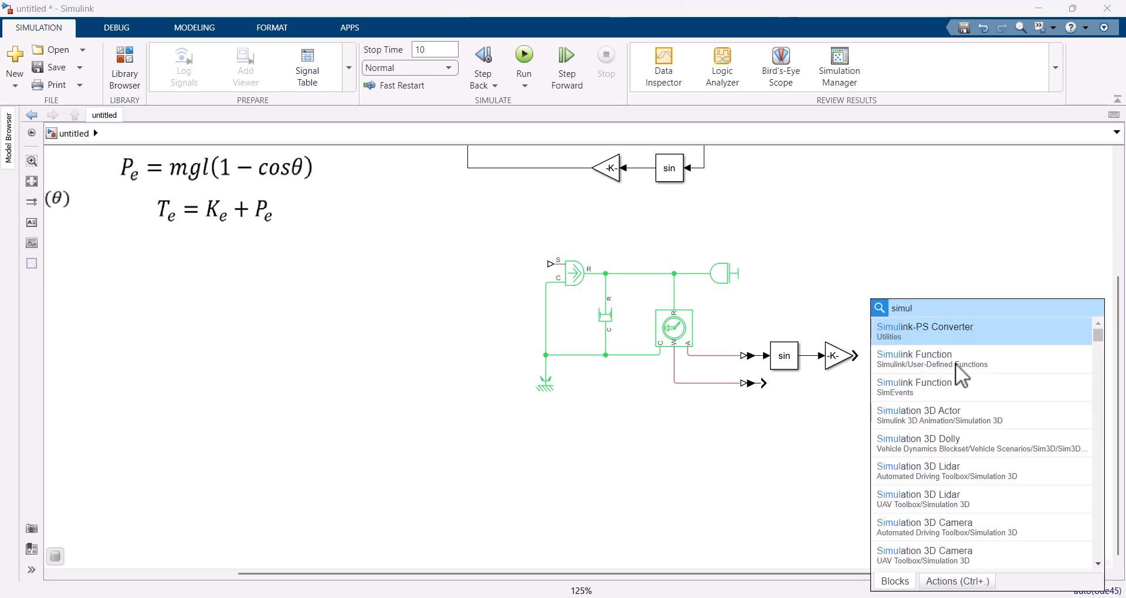
pyautogui.press('Return')
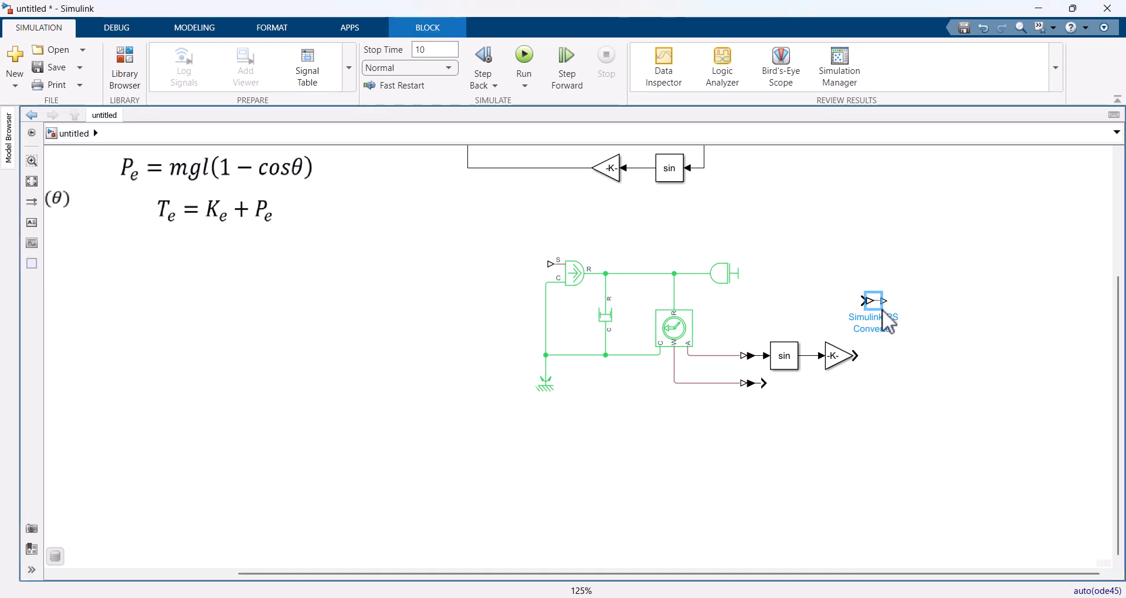
pyautogui.moveTo(883, 317); pyautogui.dragTo(540, 267)
pyautogui.click(870, 358)
# Step: Set the Simulink-PS Converter's input signal unit to N*m
pyautogui.doubleClick(887, 356)
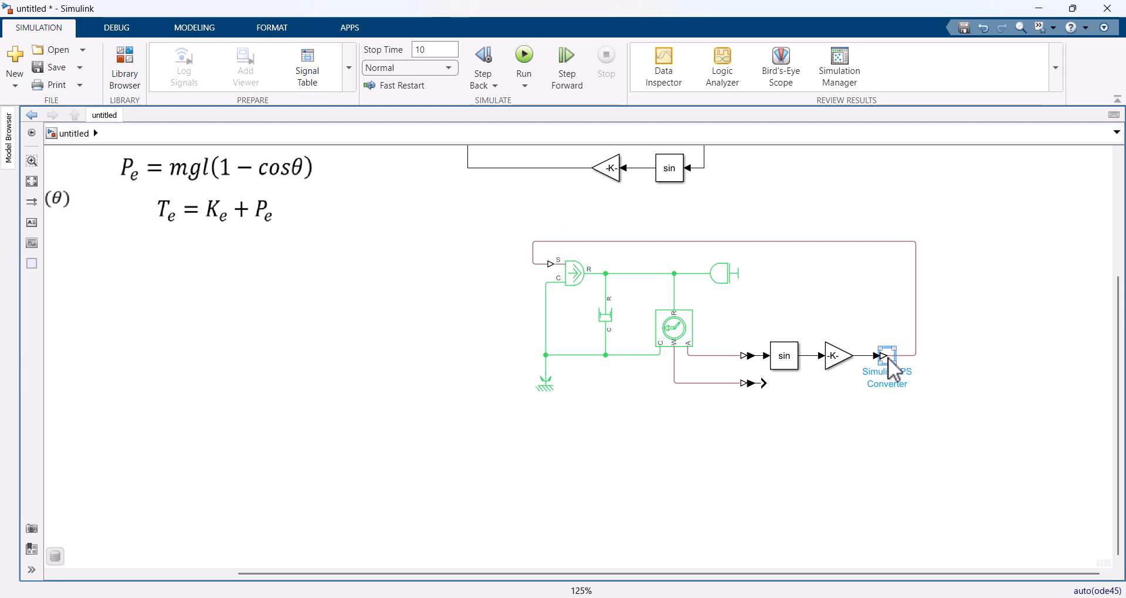
pyautogui.click(859, 297)
pyautogui.click(865, 297)
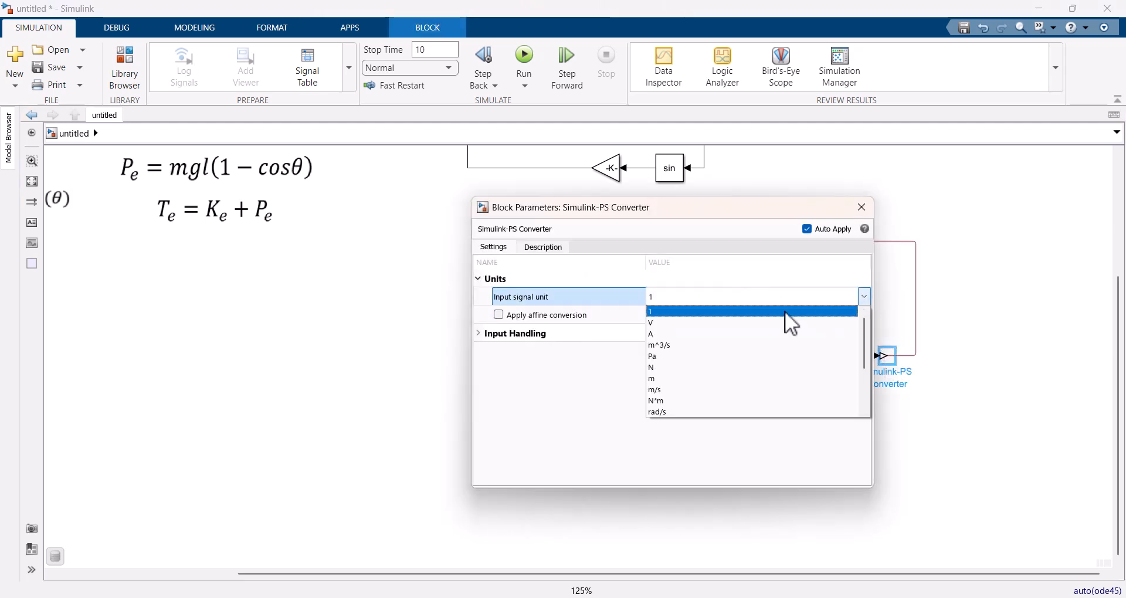
pyautogui.click(663, 401)
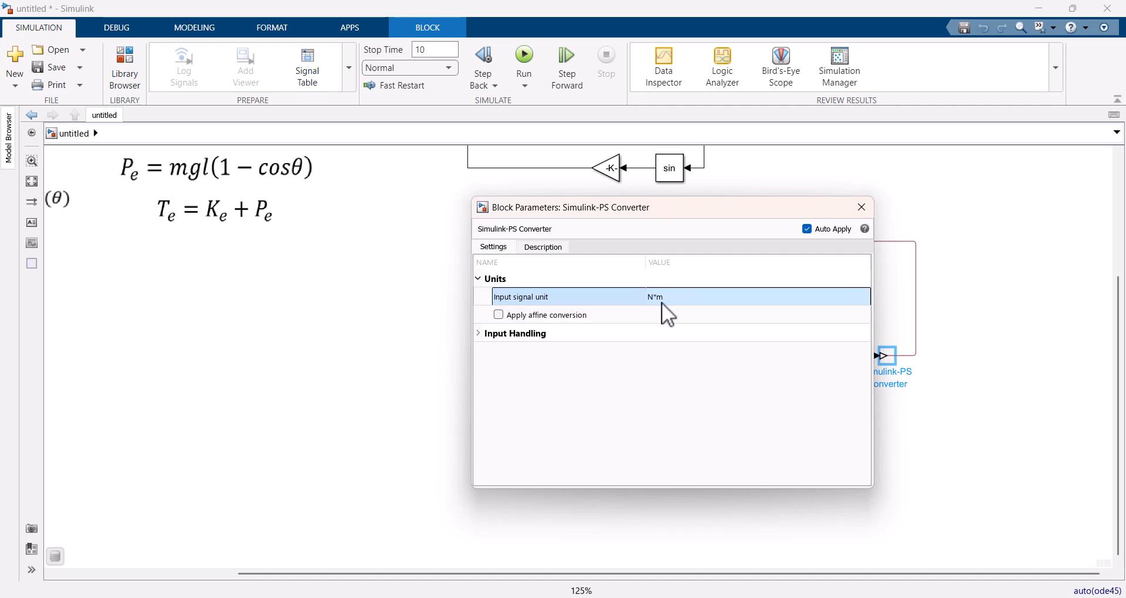
pyautogui.click(860, 206)
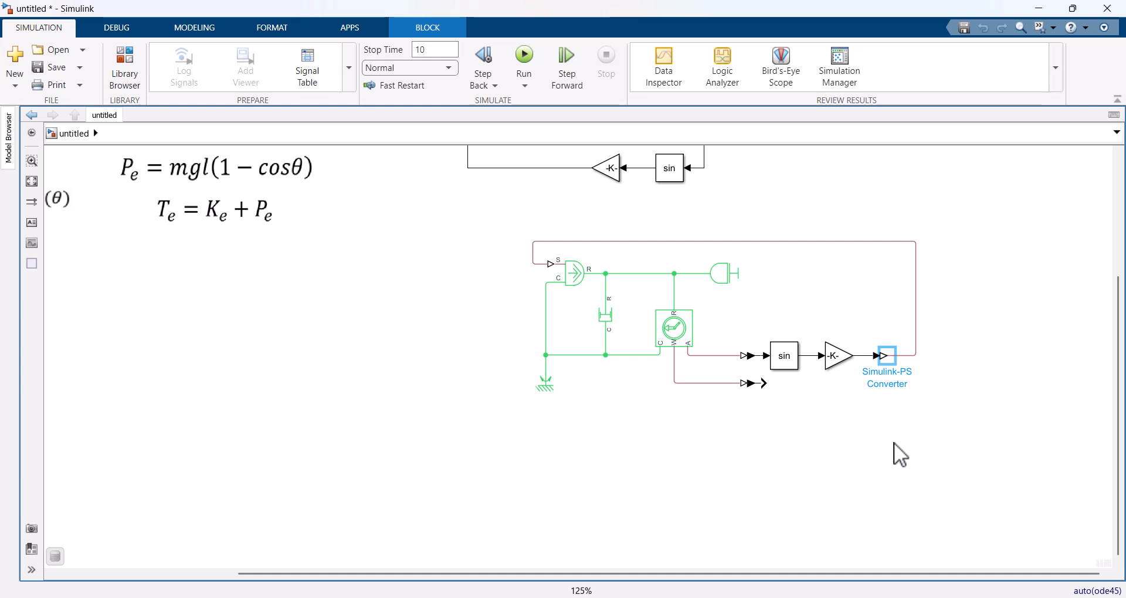
# Step: Copy the energy MATLAB Function block with its logged Ke, Pe and T outputs and terminators below the Simscape network
pyautogui.moveTo(894, 442); pyautogui.dragTo(879, 406)
pyautogui.moveTo(814, 269); pyautogui.dragTo(812, 429)
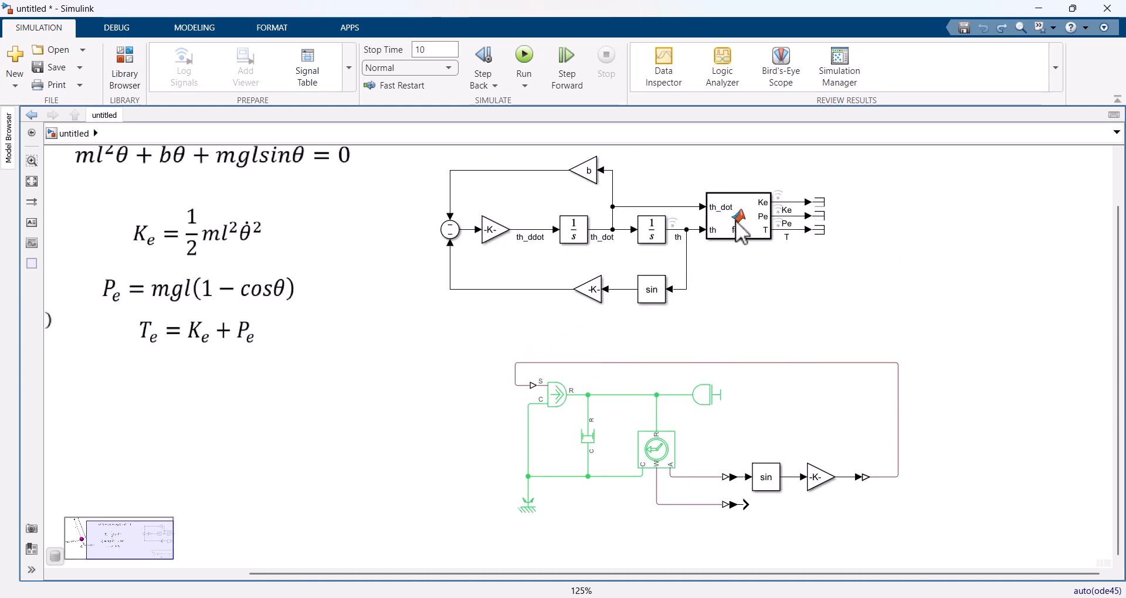
pyautogui.moveTo(865, 173); pyautogui.dragTo(703, 280)
pyautogui.moveTo(747, 230); pyautogui.dragTo(939, 551)
pyautogui.click(1023, 398)
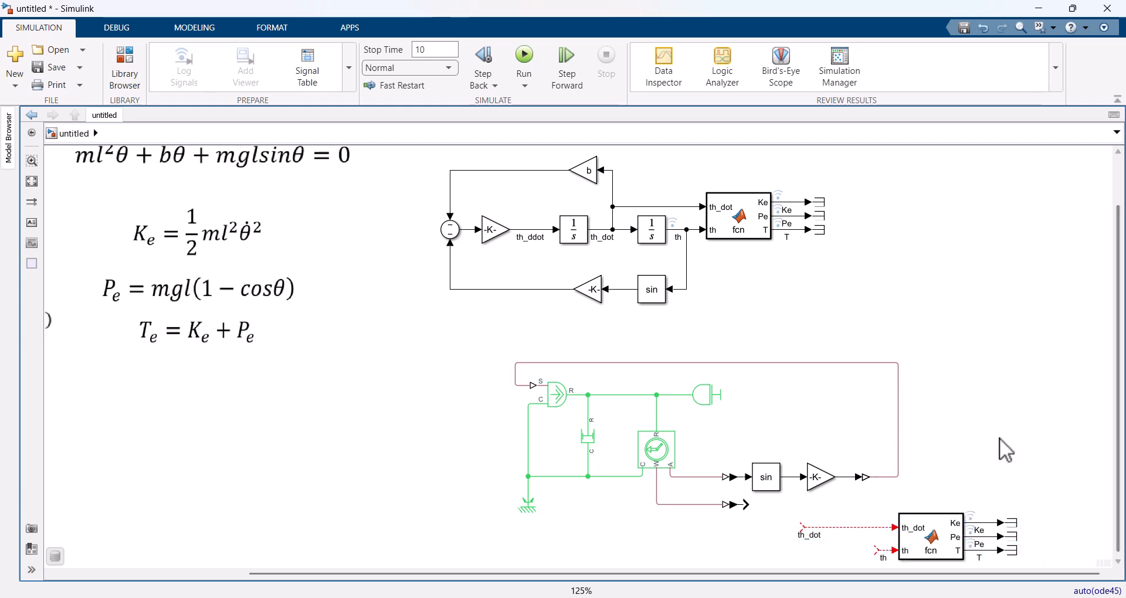
# Step: Connect the copied function's th_dot input to the sensor's converted velocity signal and its th input to the converted angle signal
pyautogui.moveTo(996, 459); pyautogui.dragTo(922, 340)
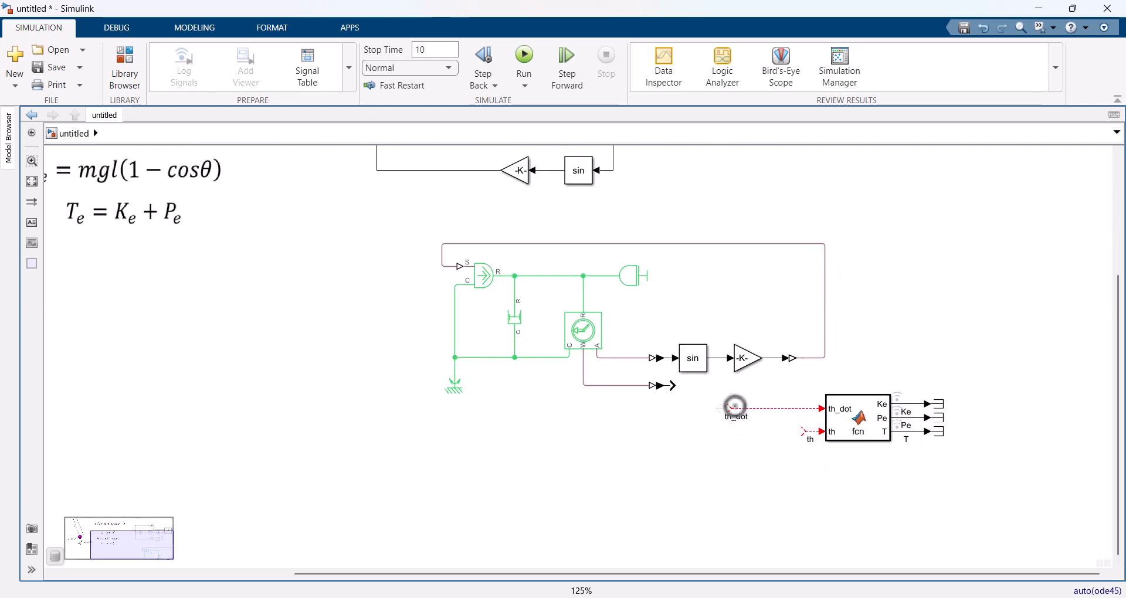
pyautogui.moveTo(733, 404); pyautogui.dragTo(683, 385)
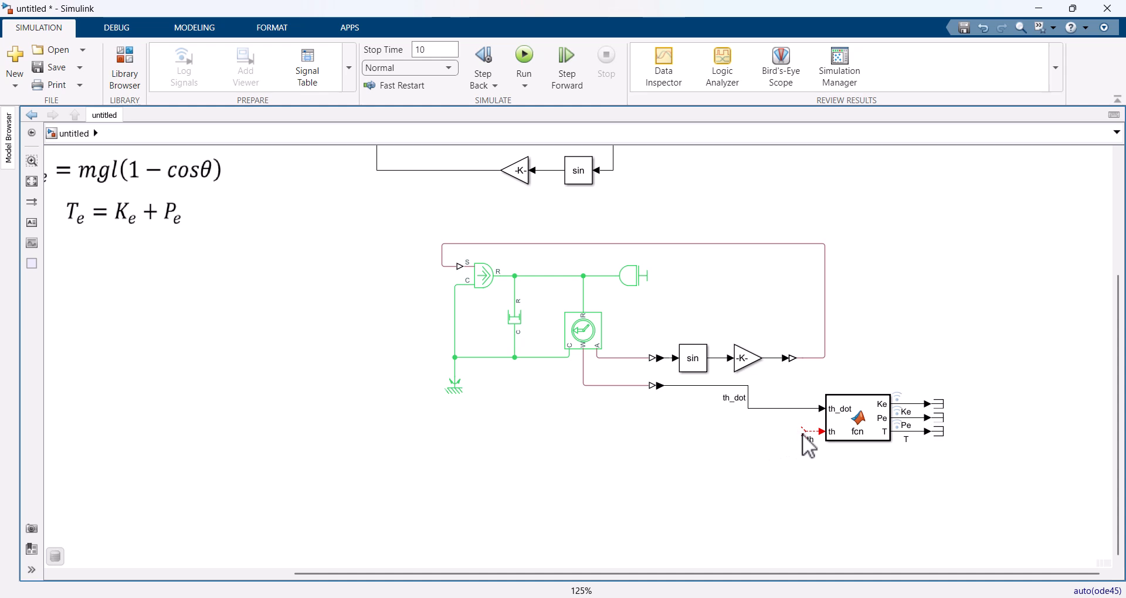
pyautogui.moveTo(806, 431); pyautogui.dragTo(719, 363)
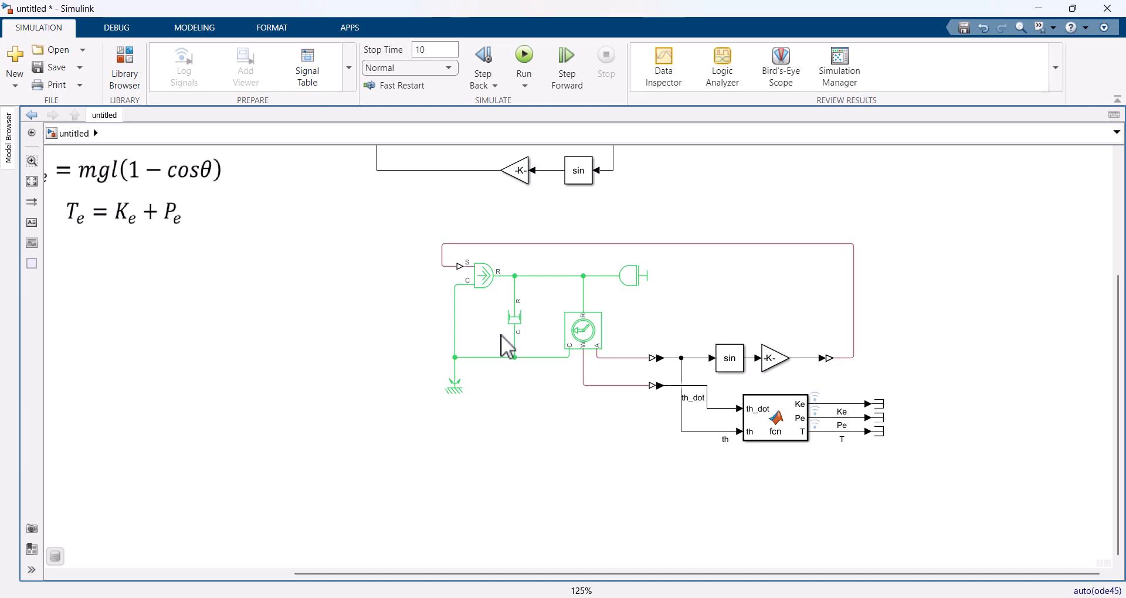
# Step: Set the Inertia block's inertia to m
pyautogui.doubleClick(632, 280)
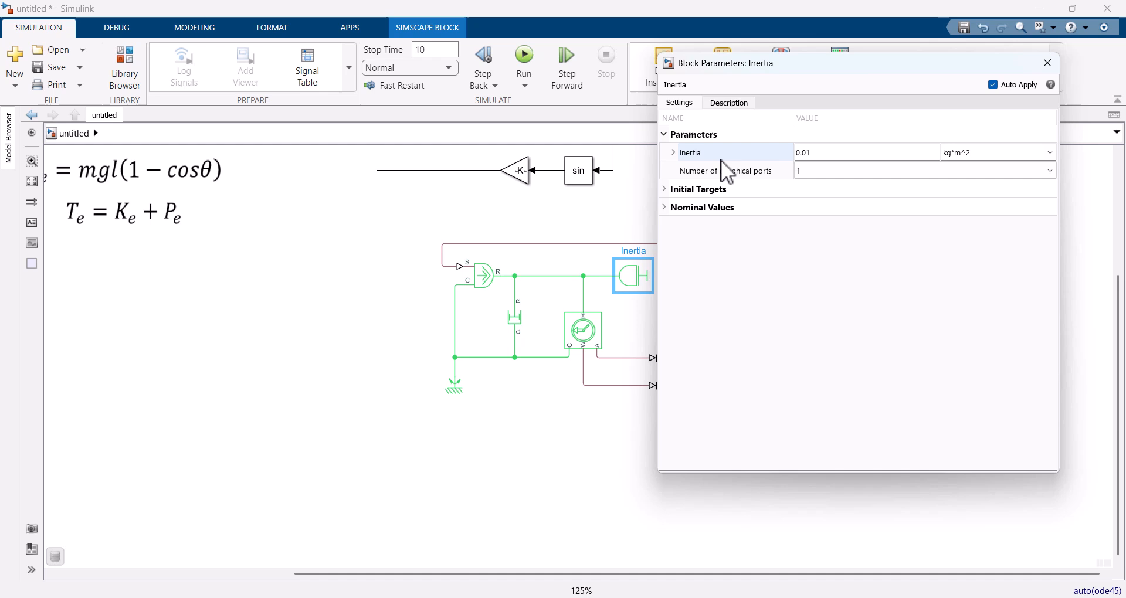
pyautogui.click(819, 153)
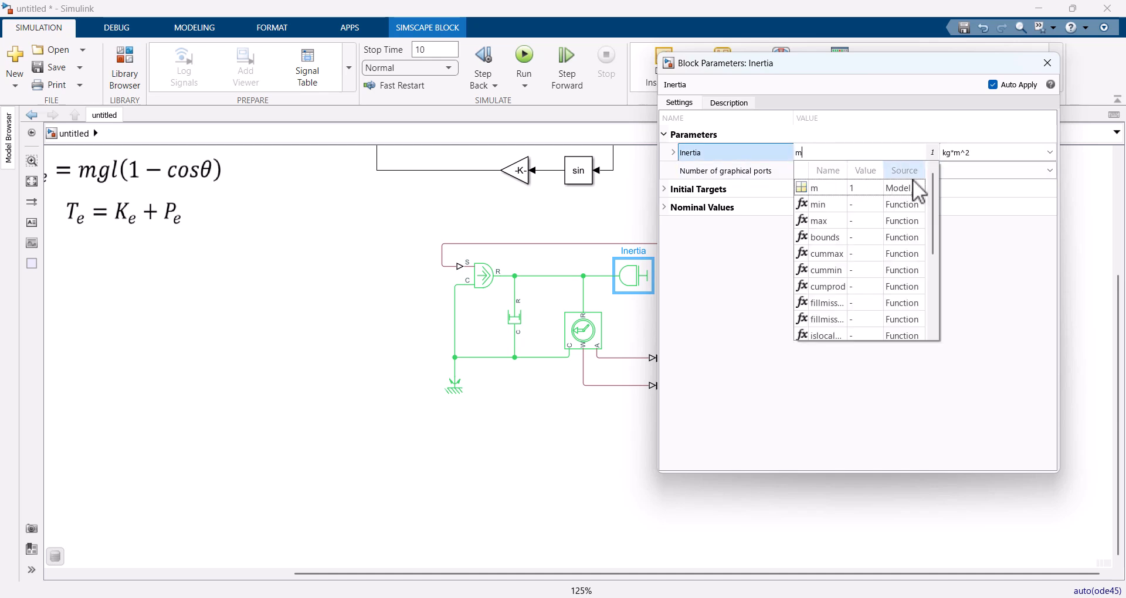
pyautogui.click(1001, 255)
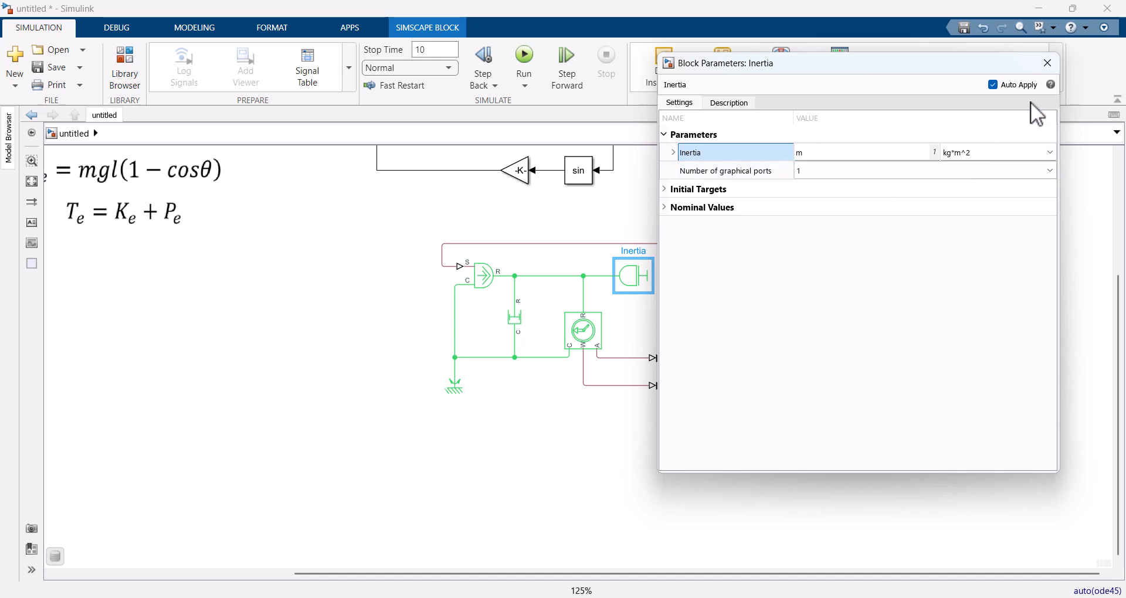
pyautogui.click(1048, 62)
# Step: Set the Rotational Damper's damping coefficient to b
pyautogui.doubleClick(512, 320)
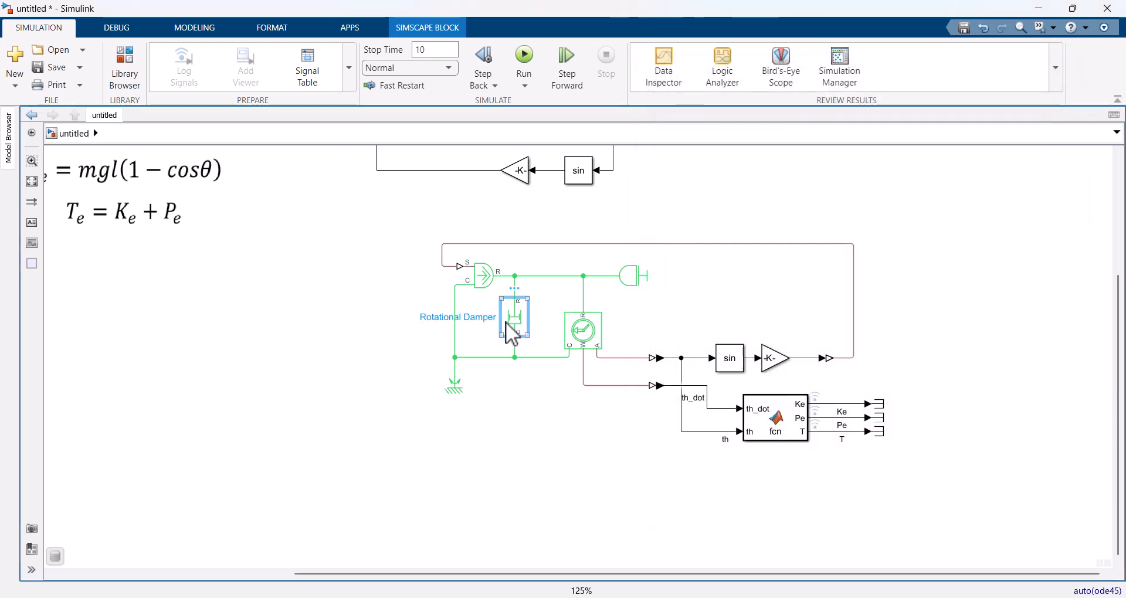
pyautogui.click(711, 221)
pyautogui.write('b')
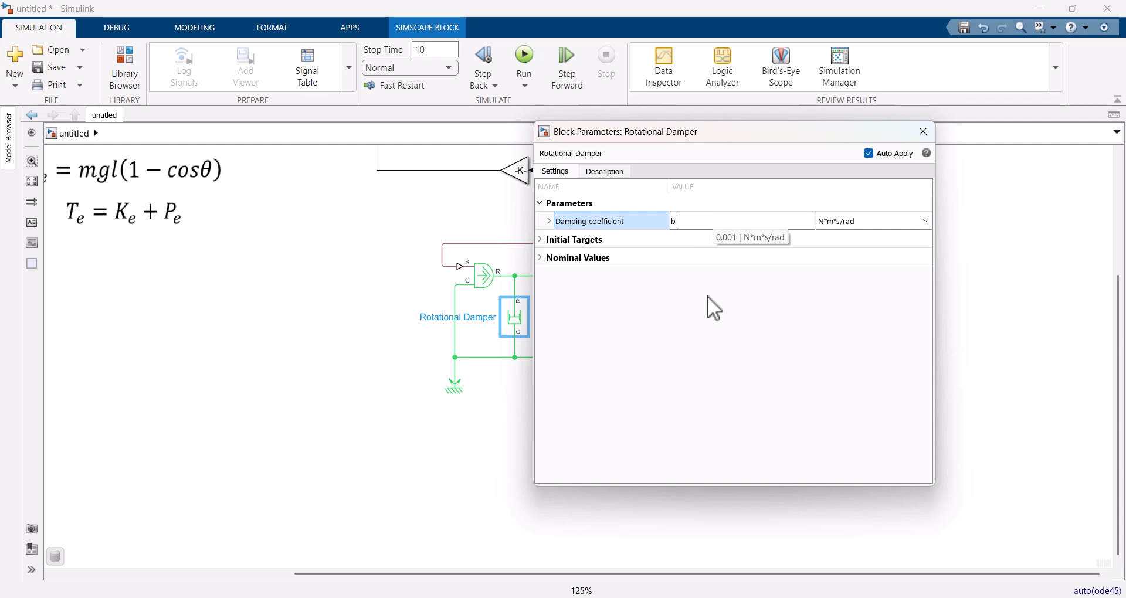
pyautogui.click(743, 301)
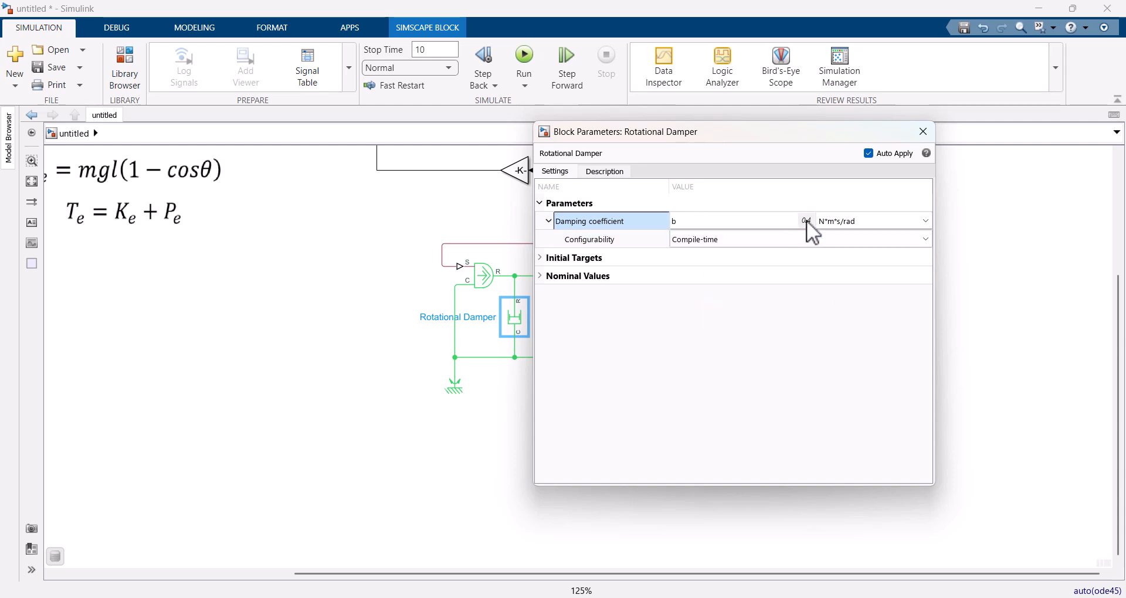
pyautogui.click(923, 131)
pyautogui.click(562, 407)
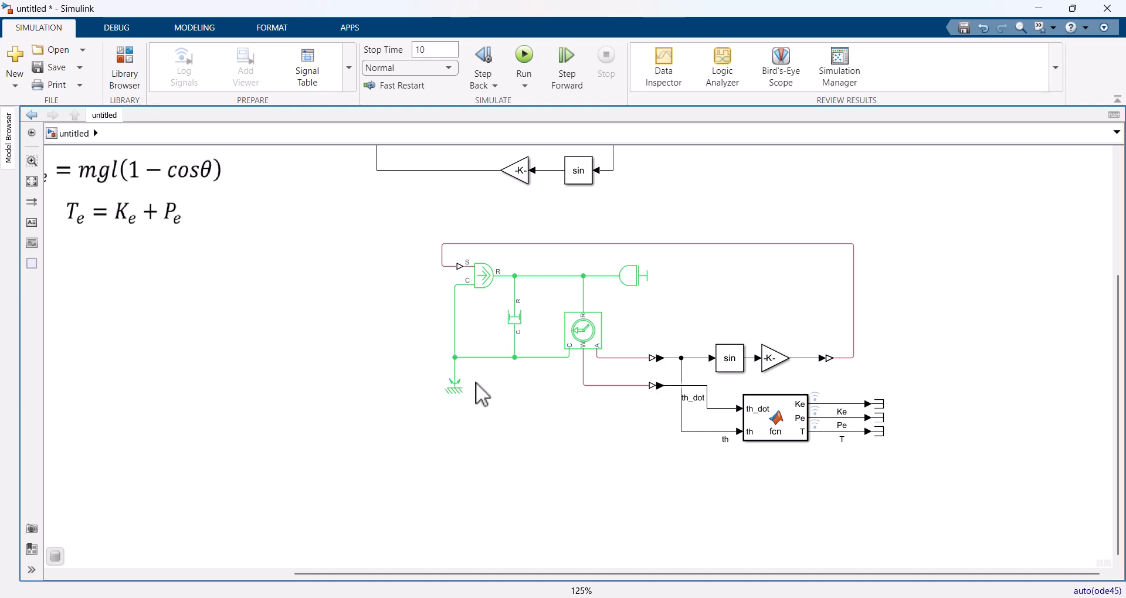
# Step: Add a Solver Configuration block and connect it to the line leading to the rotational reference
pyautogui.doubleClick(388, 319)
pyautogui.write('solve')
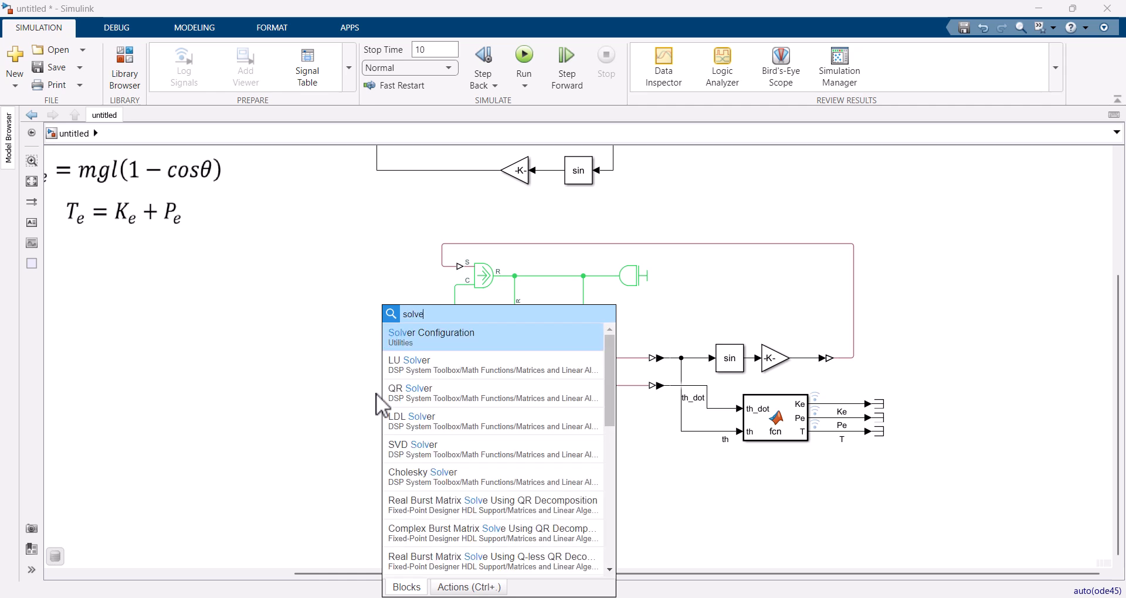
pyautogui.press('Return')
pyautogui.moveTo(393, 333); pyautogui.dragTo(450, 333)
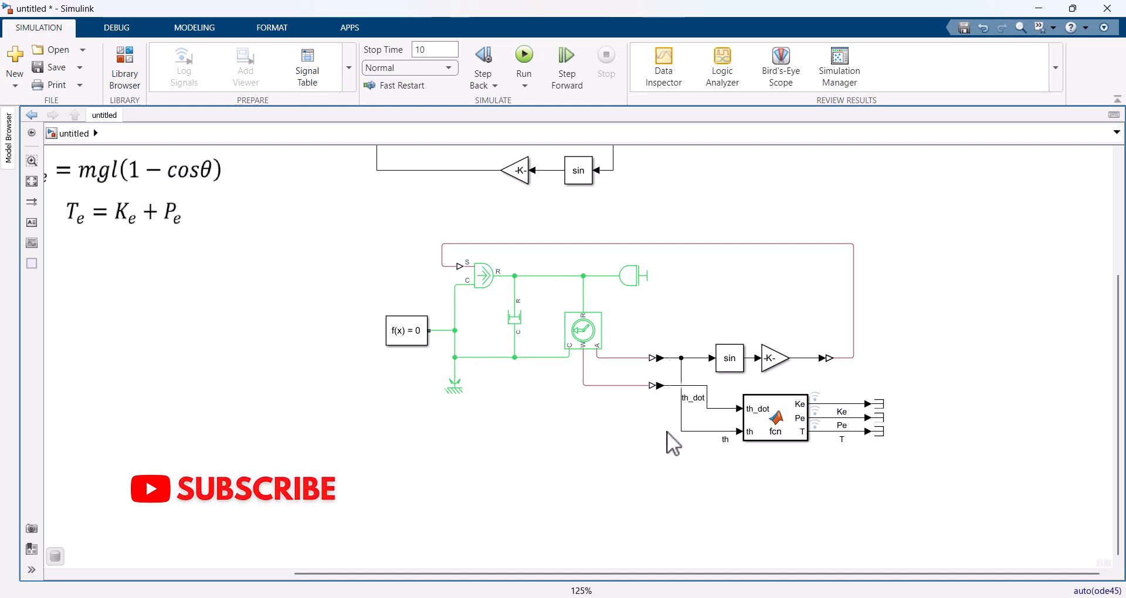
# Step: Enable logging of the th signal feeding the copied energy function
pyautogui.click(705, 431)
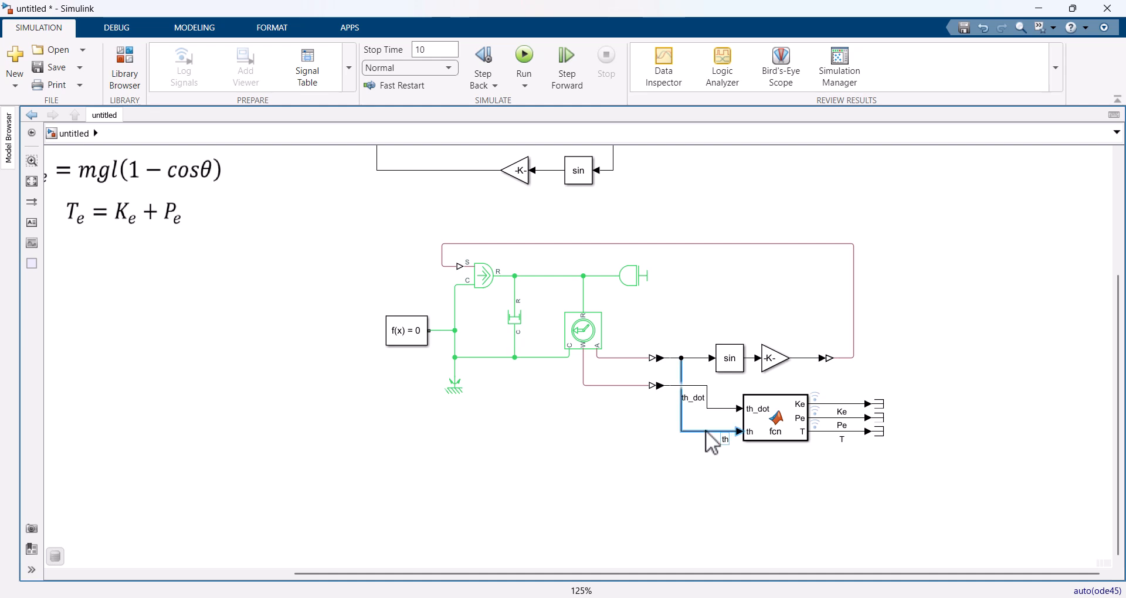
pyautogui.click(726, 415)
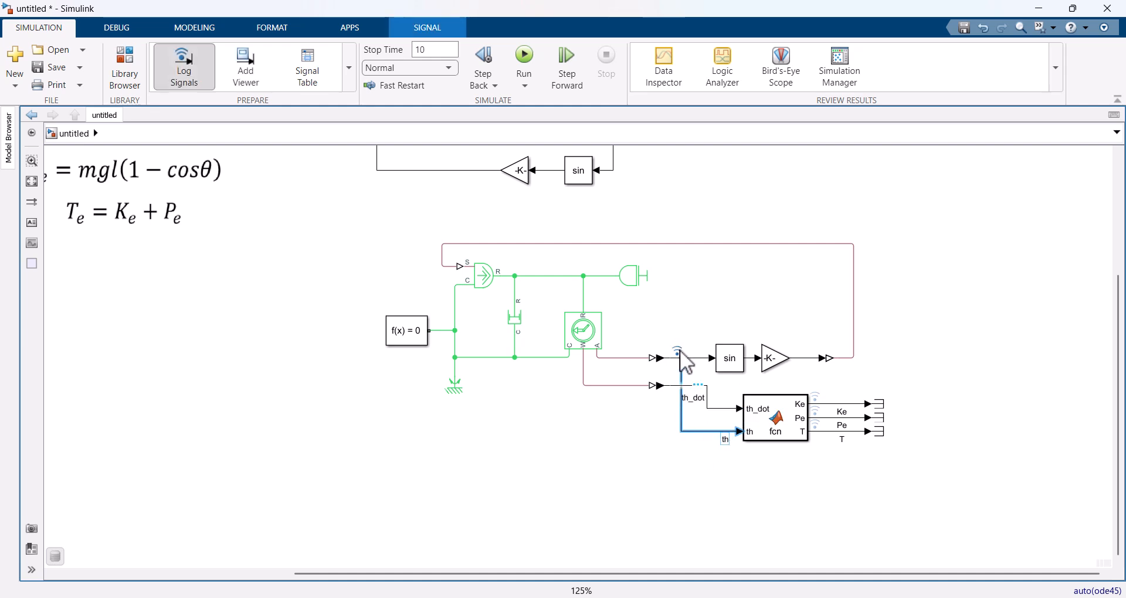
pyautogui.click(565, 431)
# Step: Comment out all blocks of the original Simulink pendulum model
pyautogui.moveTo(817, 186); pyautogui.dragTo(397, 370)
pyautogui.rightClick(605, 267)
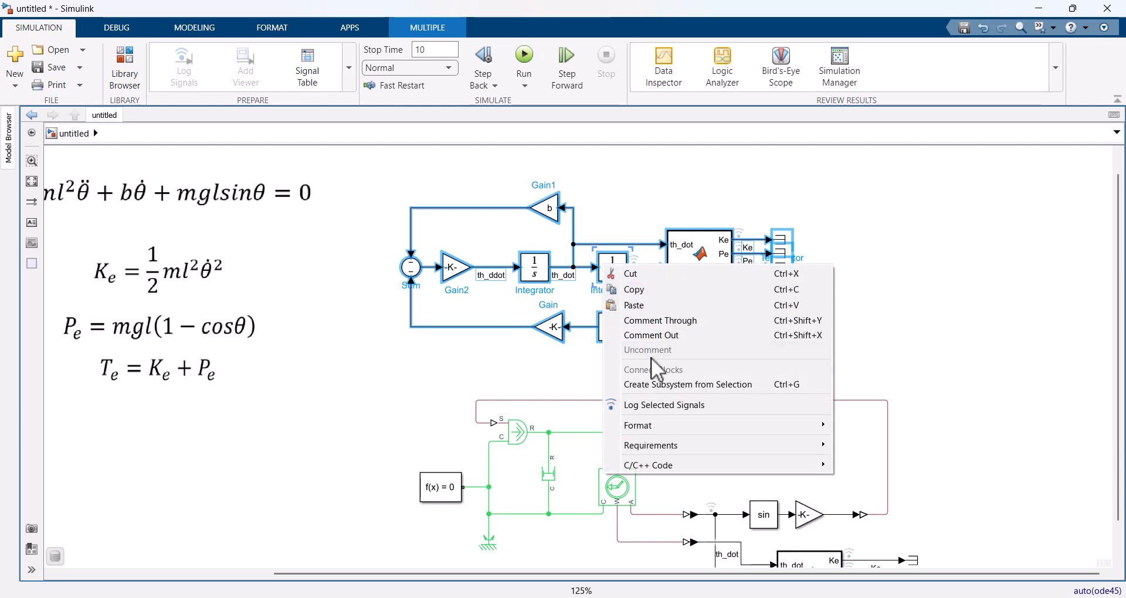
pyautogui.click(675, 335)
pyautogui.scroll(-5, 808, 350)
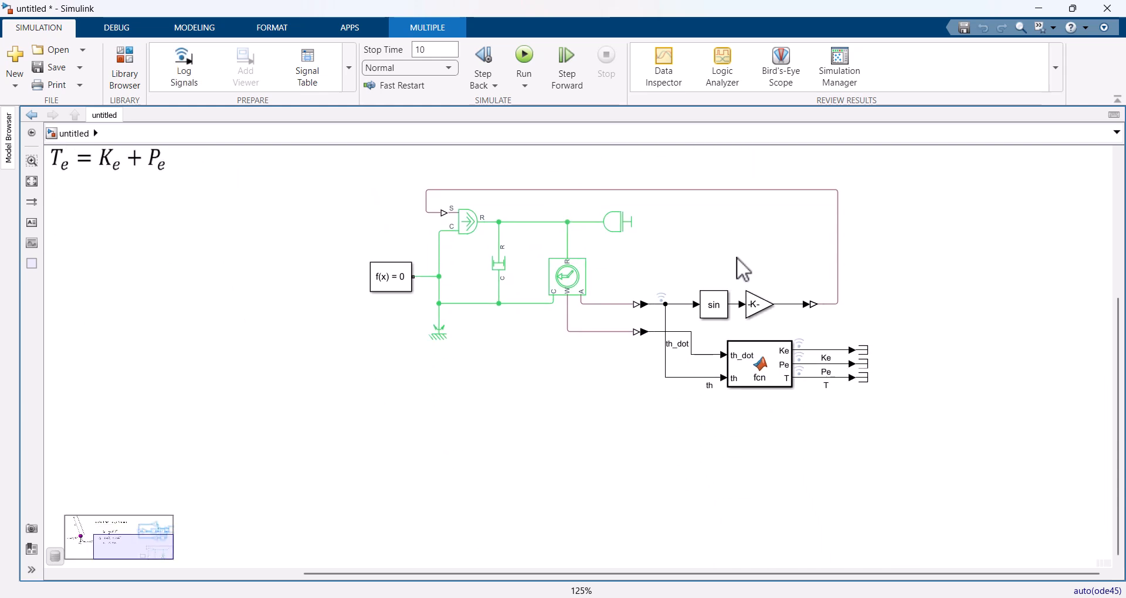
# Step: Run the simulation of the Simscape pendulum and check the th and energy plots in the Data Inspector
pyautogui.click(524, 64)
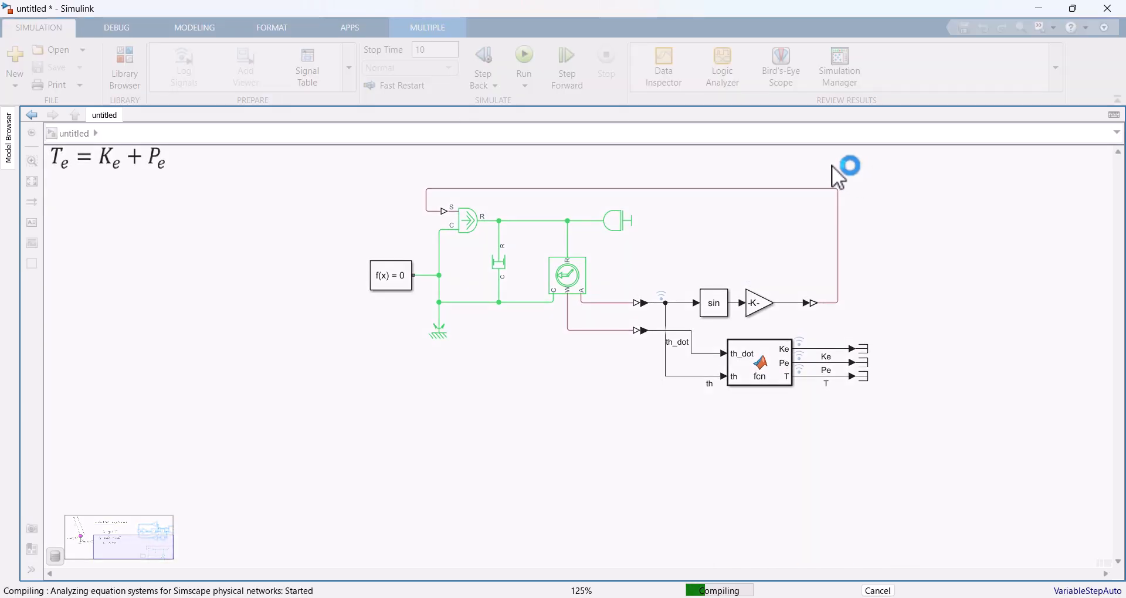
pyautogui.click(674, 65)
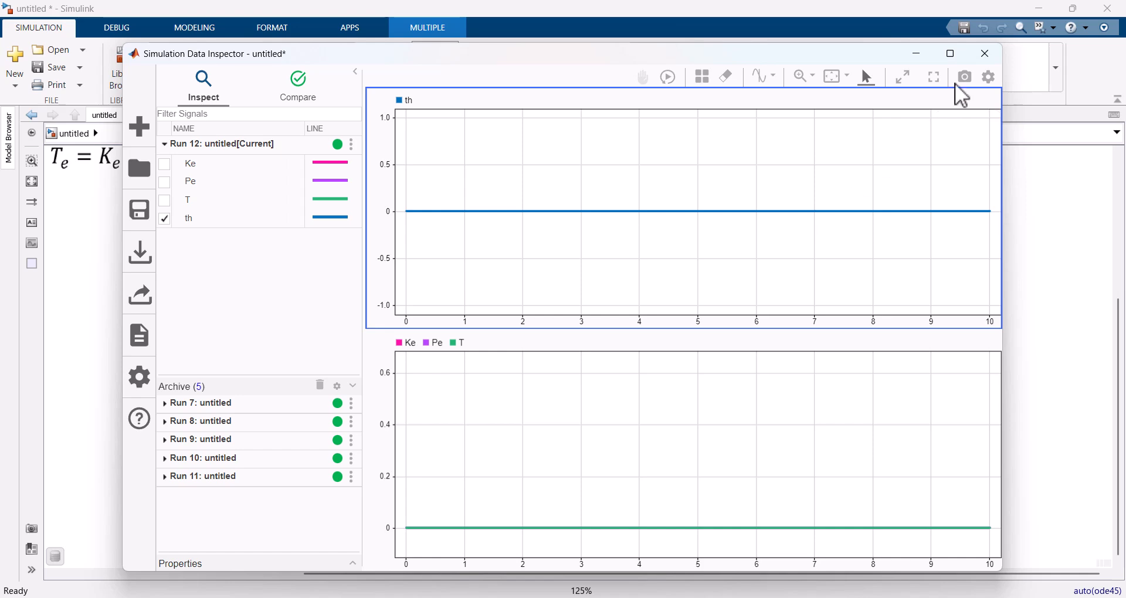
pyautogui.click(986, 53)
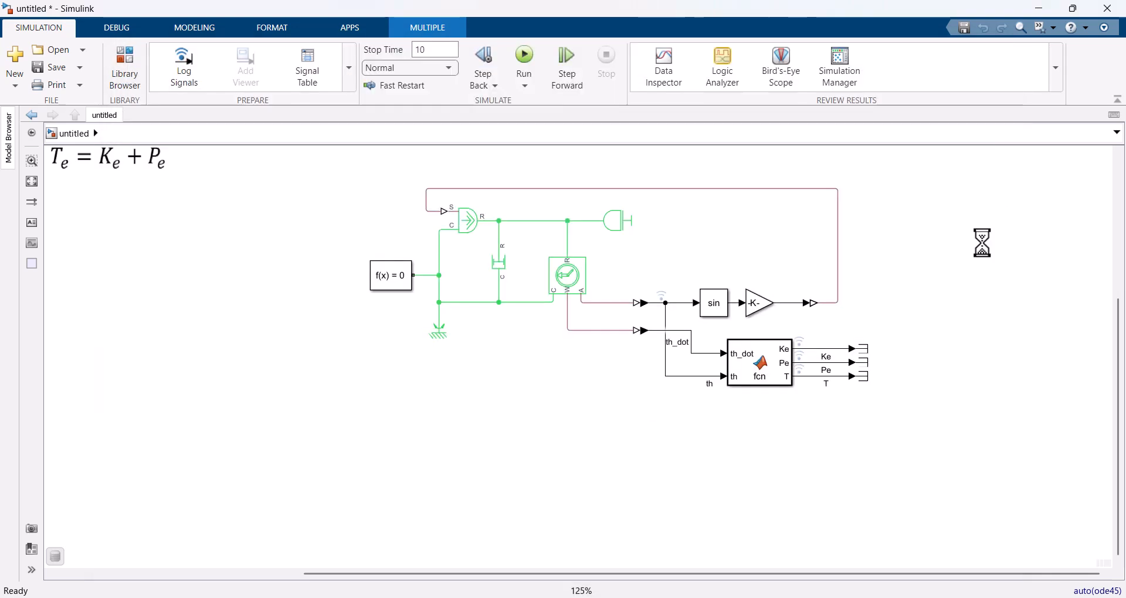
# Step: Set the Ideal Rotational Motion Sensor's initial angle to 0.5 rad
pyautogui.doubleClick(571, 273)
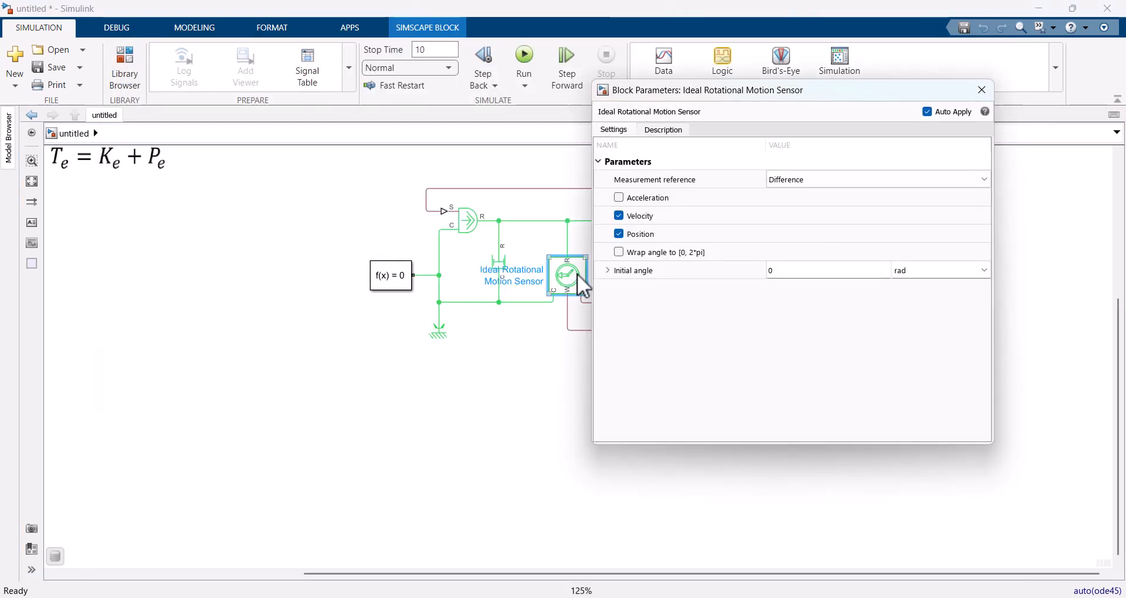
pyautogui.click(608, 271)
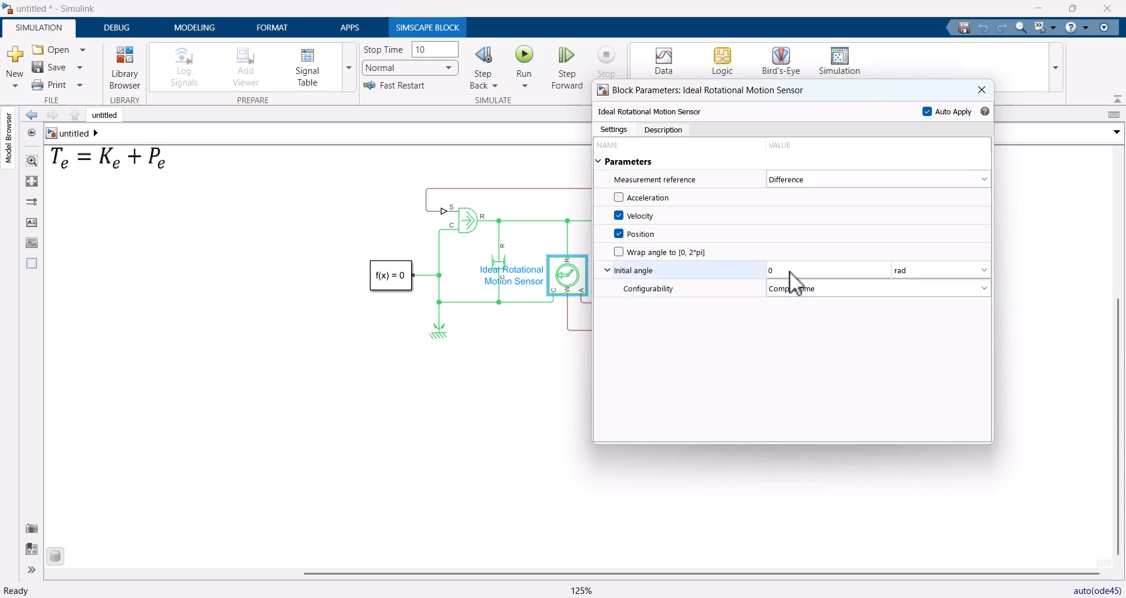
pyautogui.click(789, 270)
pyautogui.write('.')
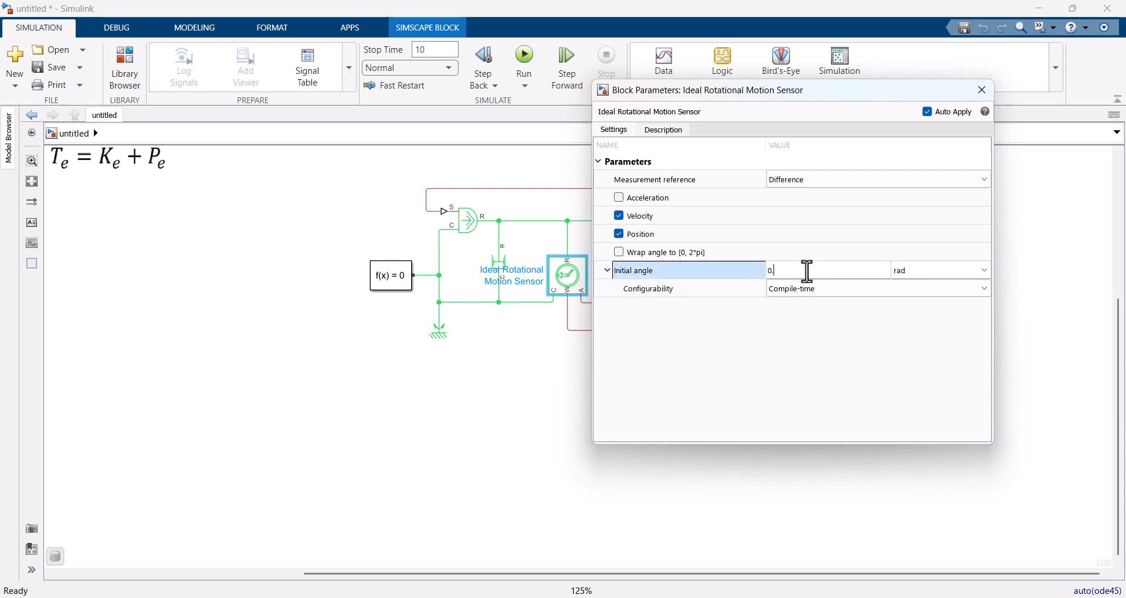
pyautogui.write('0')
pyautogui.click(814, 343)
pyautogui.click(983, 89)
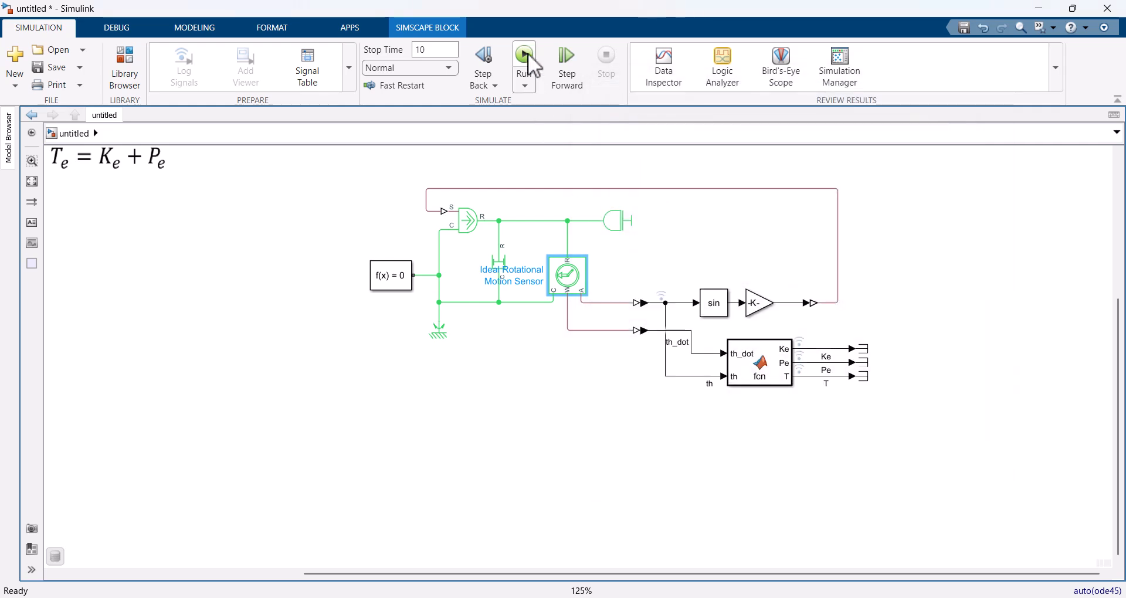
# Step: Rerun the simulation with the new initial angle and review the angle and energy curves in the Data Inspector
pyautogui.click(527, 56)
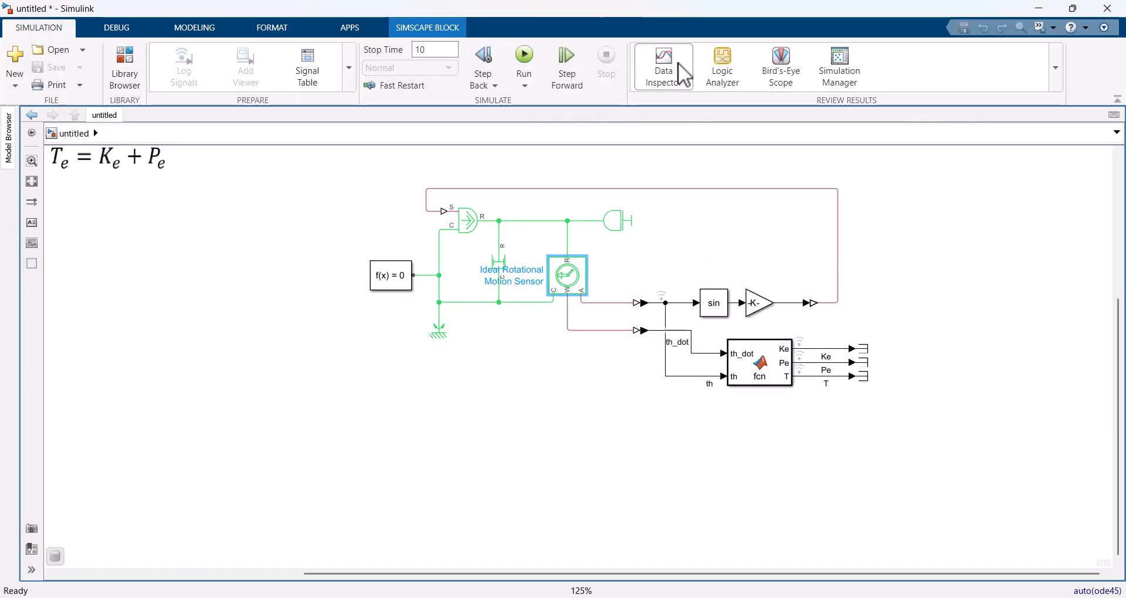
pyautogui.click(682, 75)
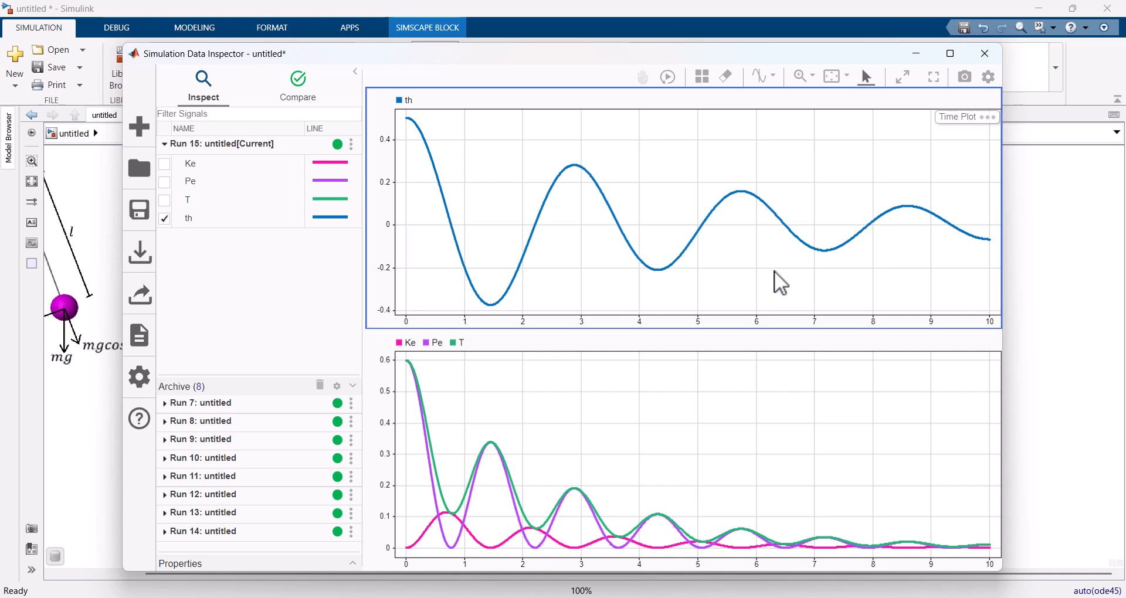
pyautogui.click(985, 53)
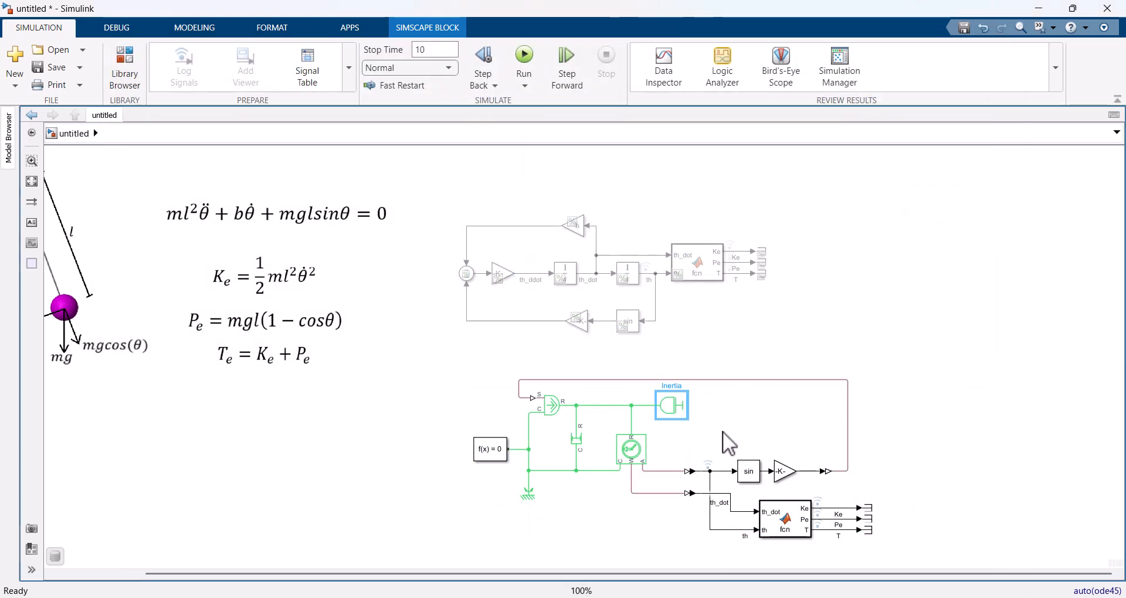
# Step: Set the Inertia block's inertia to m*l*l
pyautogui.moveTo(744, 424); pyautogui.dragTo(695, 279)
pyautogui.scroll(2, 694, 276)
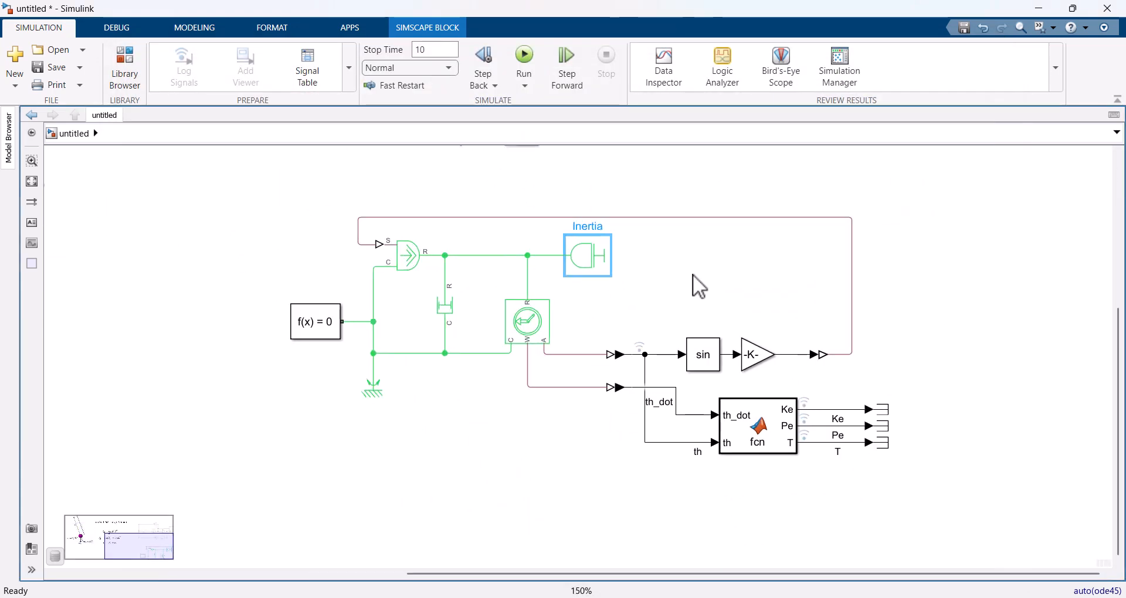
pyautogui.doubleClick(686, 290)
pyautogui.doubleClick(587, 254)
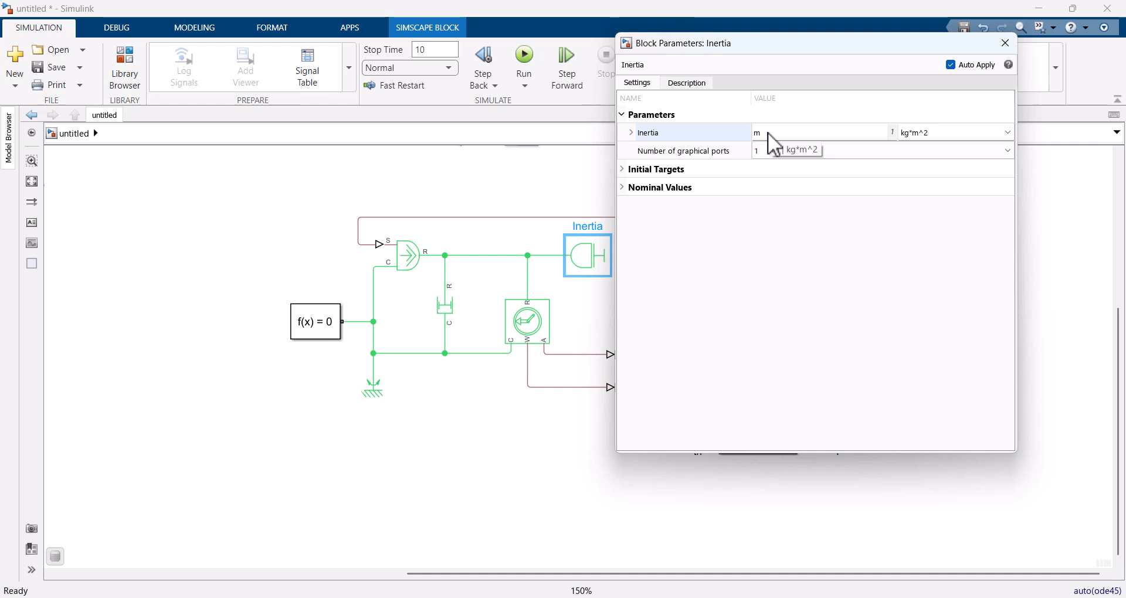
pyautogui.click(768, 133)
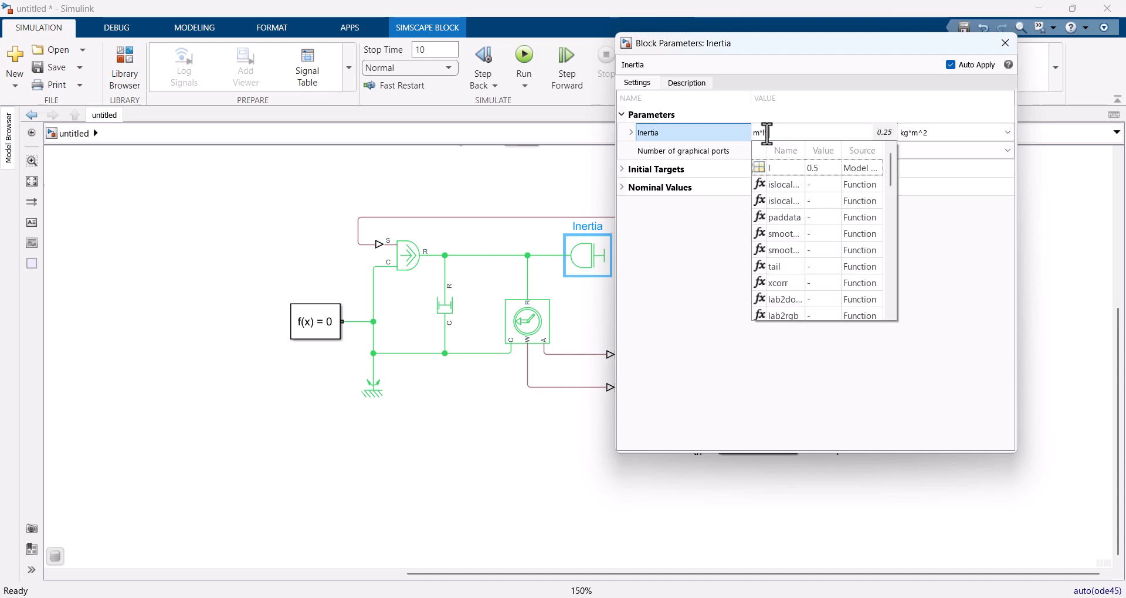
pyautogui.click(774, 167)
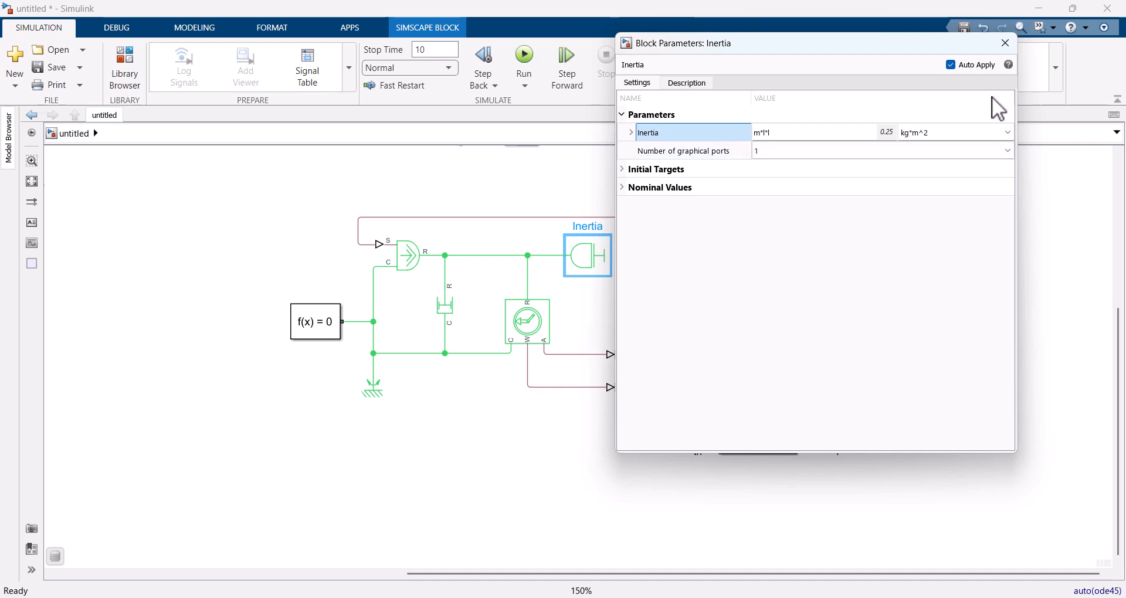
pyautogui.click(1006, 43)
# Step: Simulate with the updated inertia and review the resulting th, Ke, Pe and T curves in the Data Inspector
pyautogui.click(525, 56)
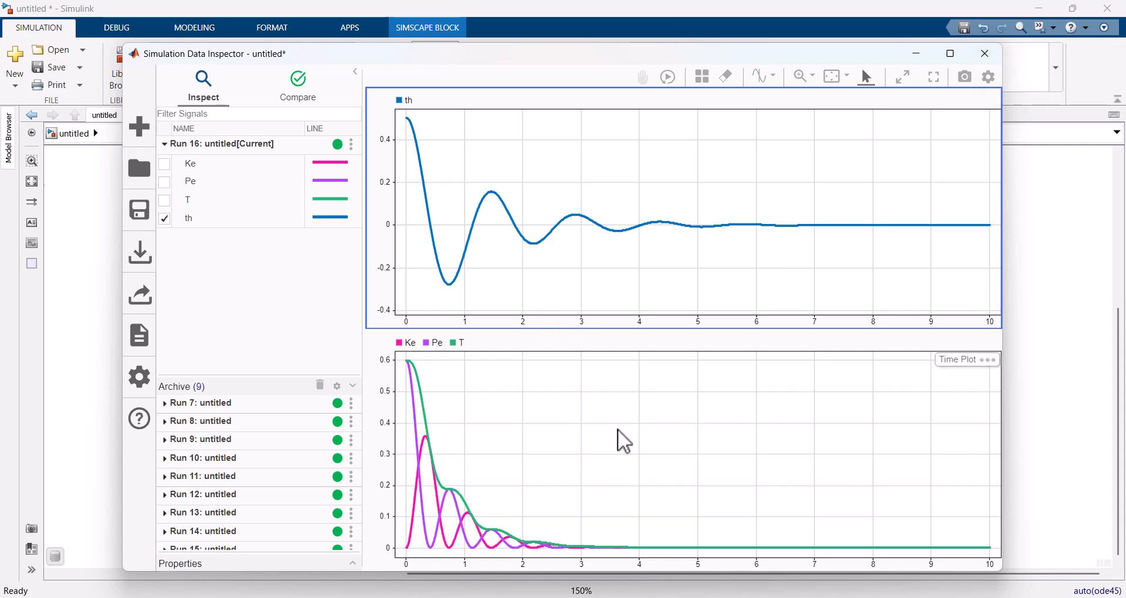
pyautogui.click(988, 54)
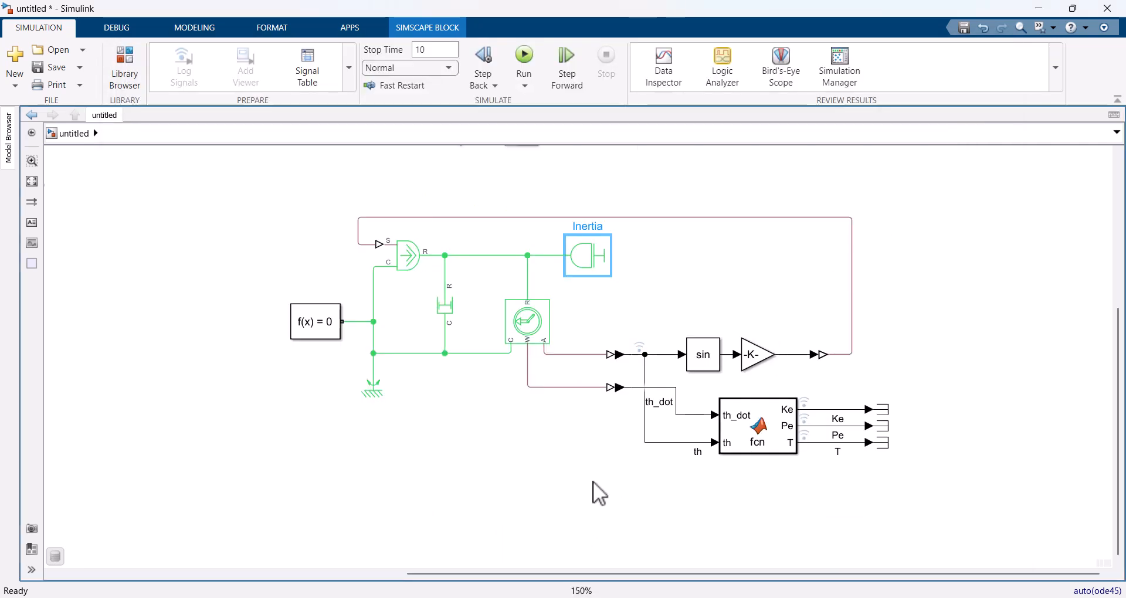
pyautogui.moveTo(595, 505); pyautogui.dragTo(922, 390)
pyautogui.scroll(1, 394, 278)
pyautogui.moveTo(394, 278); pyautogui.dragTo(823, 334)
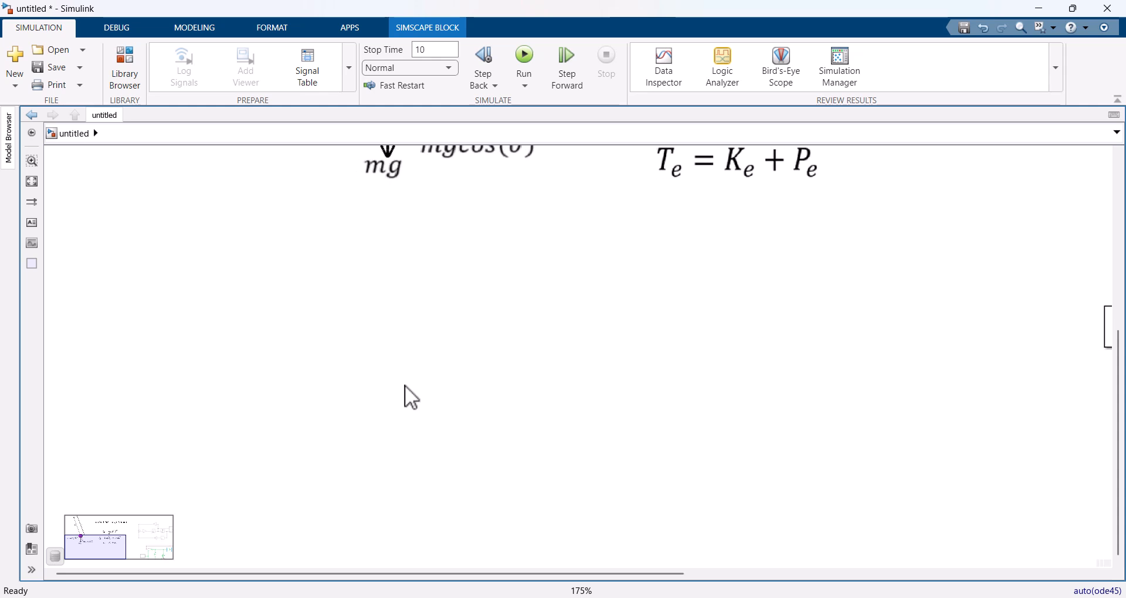
# Step: Add a Mechanism Configuration block in the empty canvas area and a World Frame block below it
pyautogui.doubleClick(316, 334)
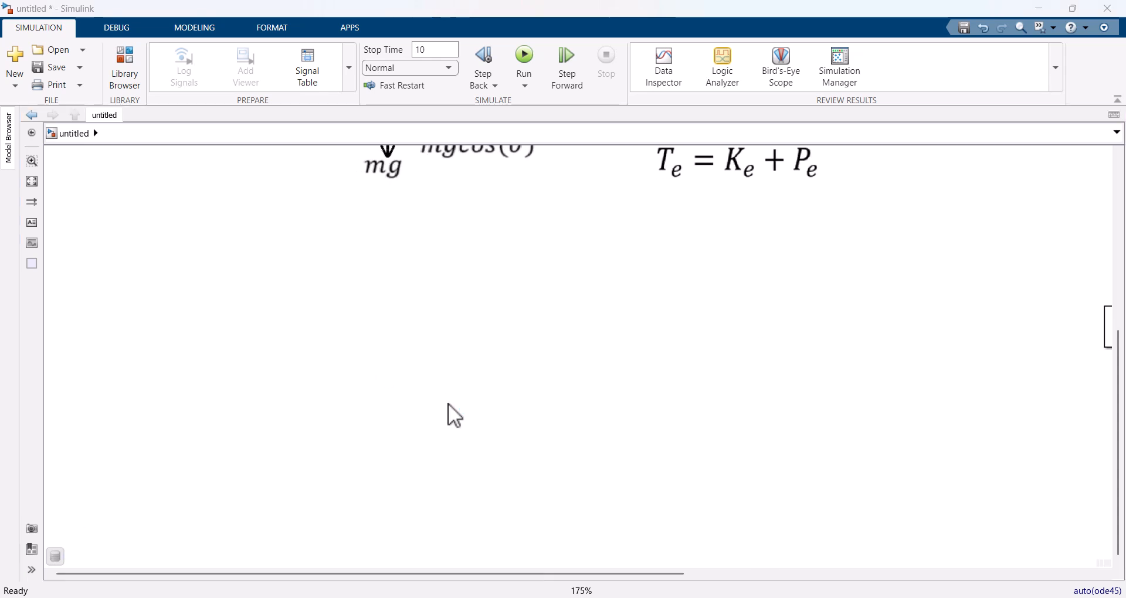
pyautogui.write('mecha')
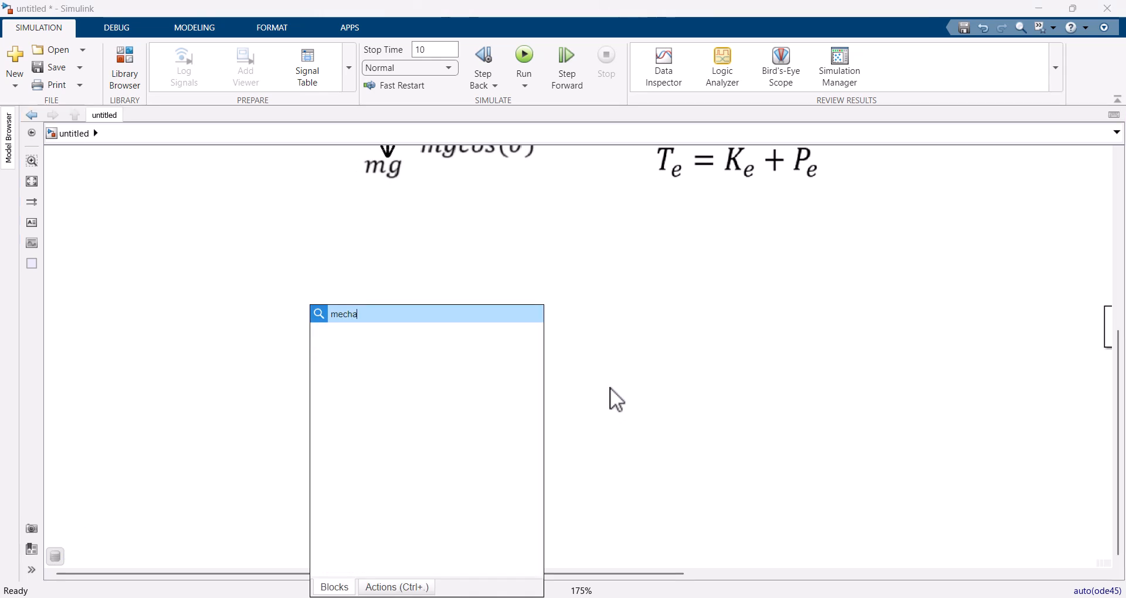
pyautogui.write('nis')
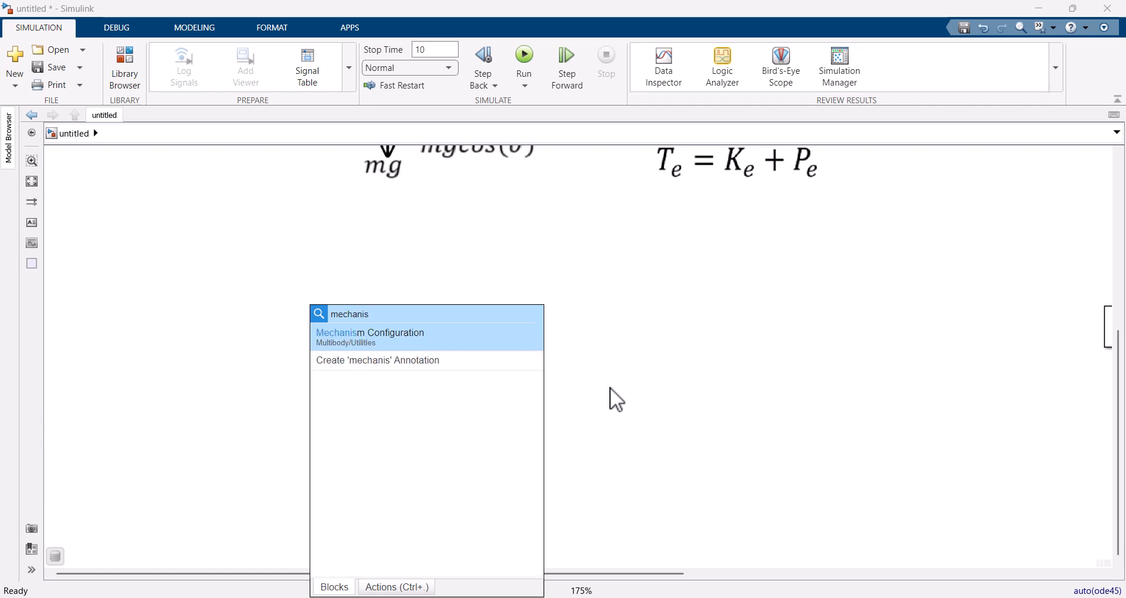
pyautogui.press('Return')
pyautogui.doubleClick(331, 426)
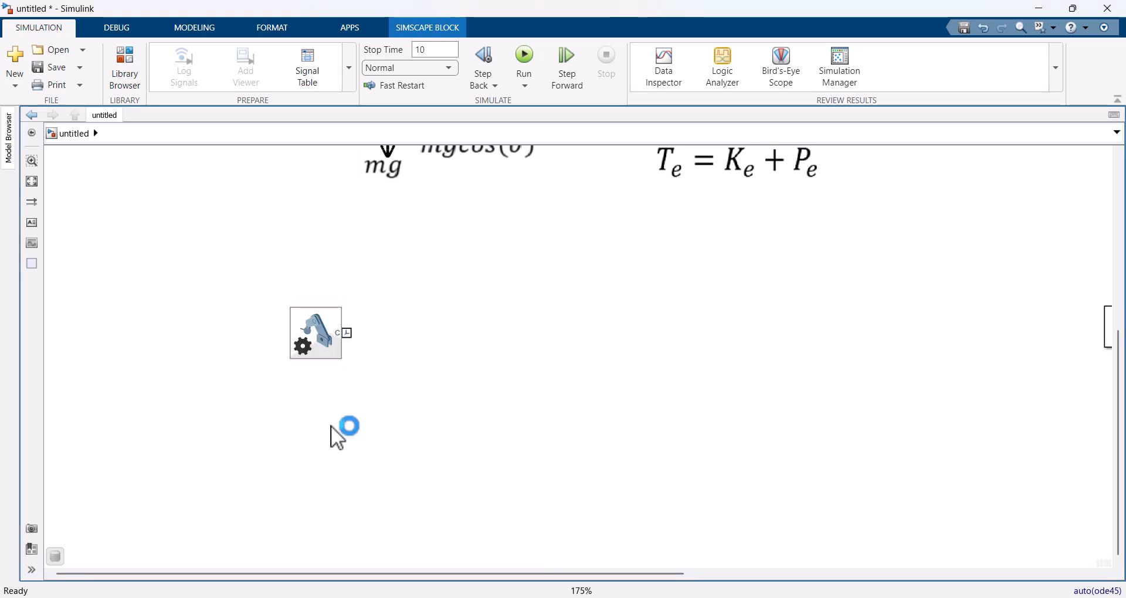
pyautogui.write('wor')
pyautogui.press('Return')
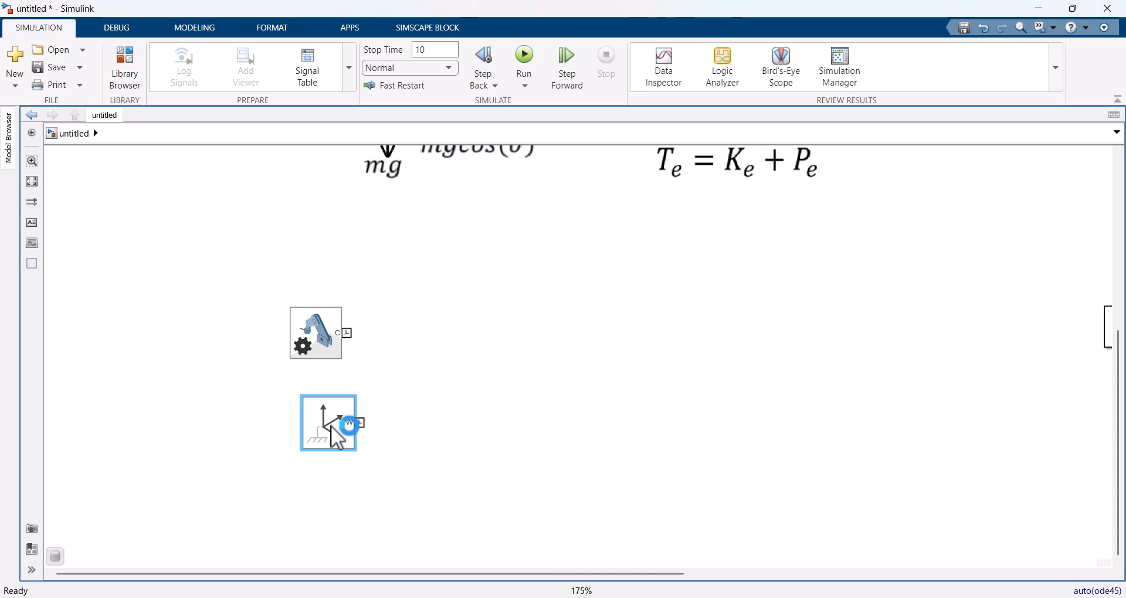
# Step: Add a Solver Configuration block and arrange it in a column under the Mechanism Configuration and World Frame blocks
pyautogui.doubleClick(428, 467)
pyautogui.write('solver')
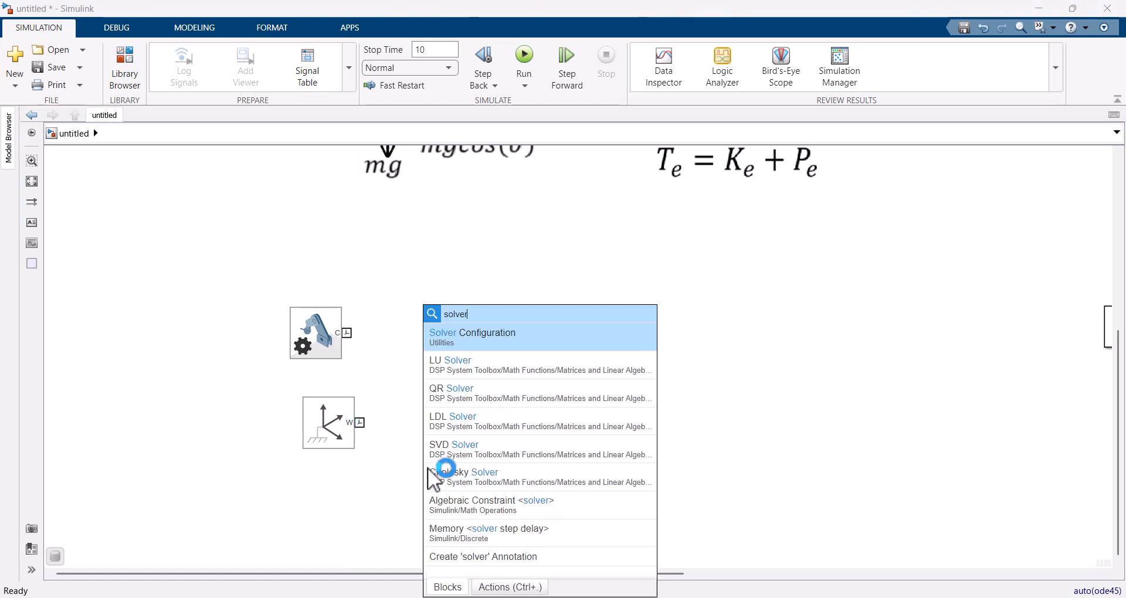
pyautogui.press('Return')
pyautogui.moveTo(430, 476); pyautogui.dragTo(303, 481)
pyautogui.moveTo(328, 418); pyautogui.dragTo(315, 398)
pyautogui.click(318, 472)
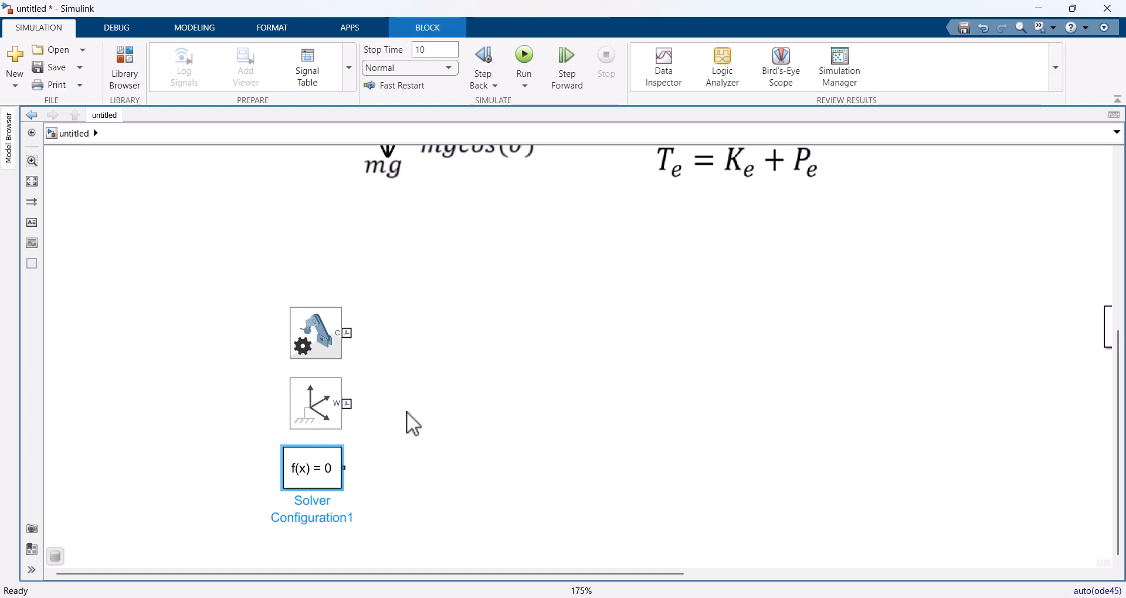
# Step: Set the Mechanism Configuration block's uniform gravity vector to [0 0 -g]
pyautogui.doubleClick(317, 335)
pyautogui.click(560, 274)
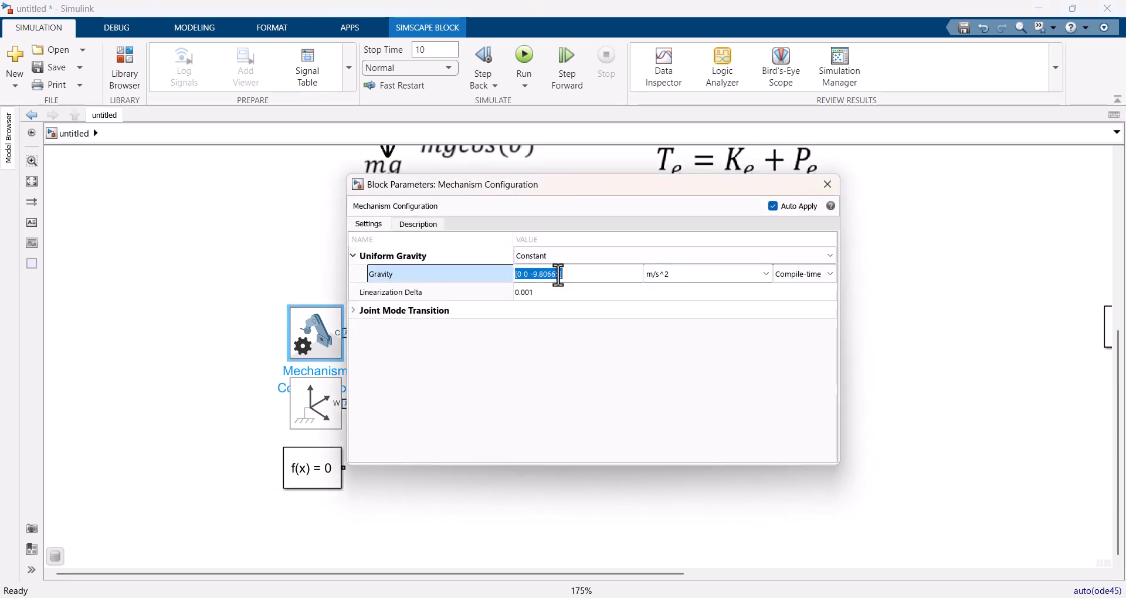
pyautogui.click(559, 274)
pyautogui.moveTo(538, 274); pyautogui.dragTo(533, 274)
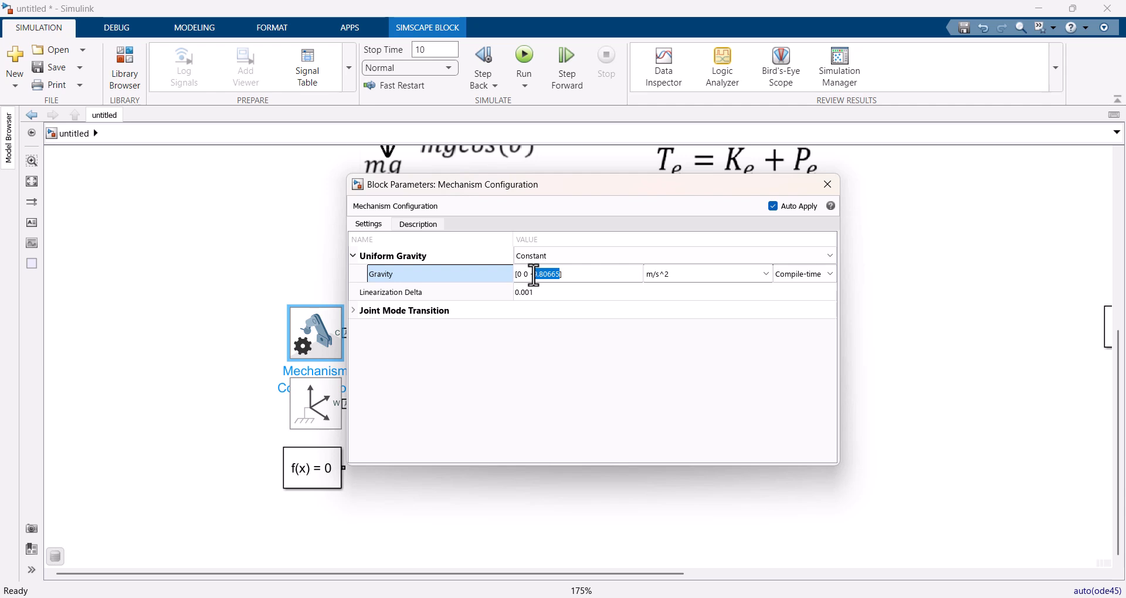
pyautogui.write('g')
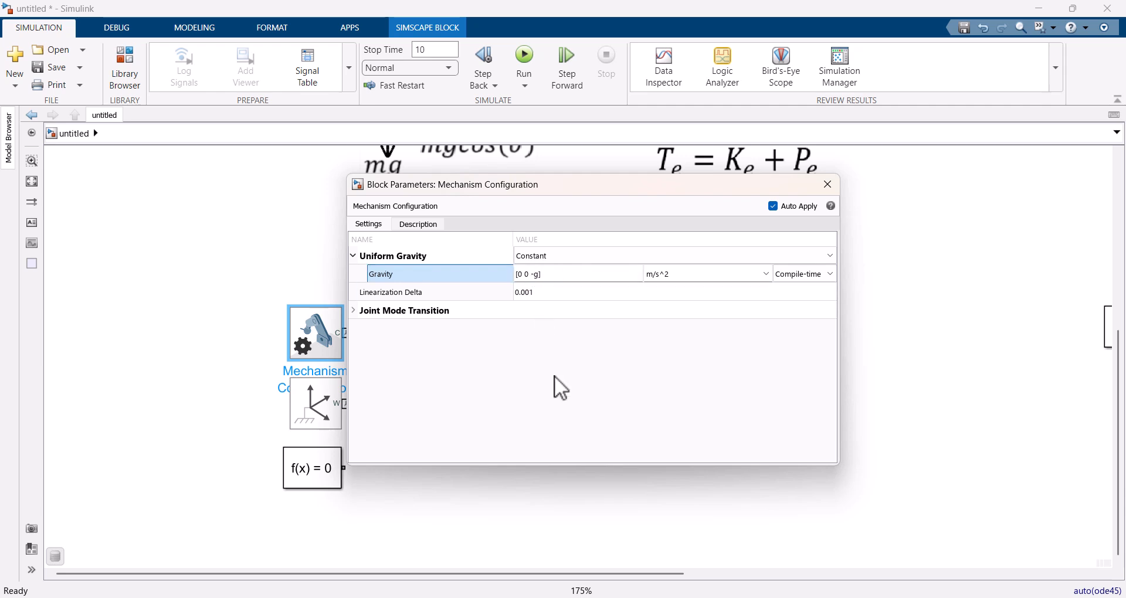
pyautogui.click(828, 184)
pyautogui.click(420, 402)
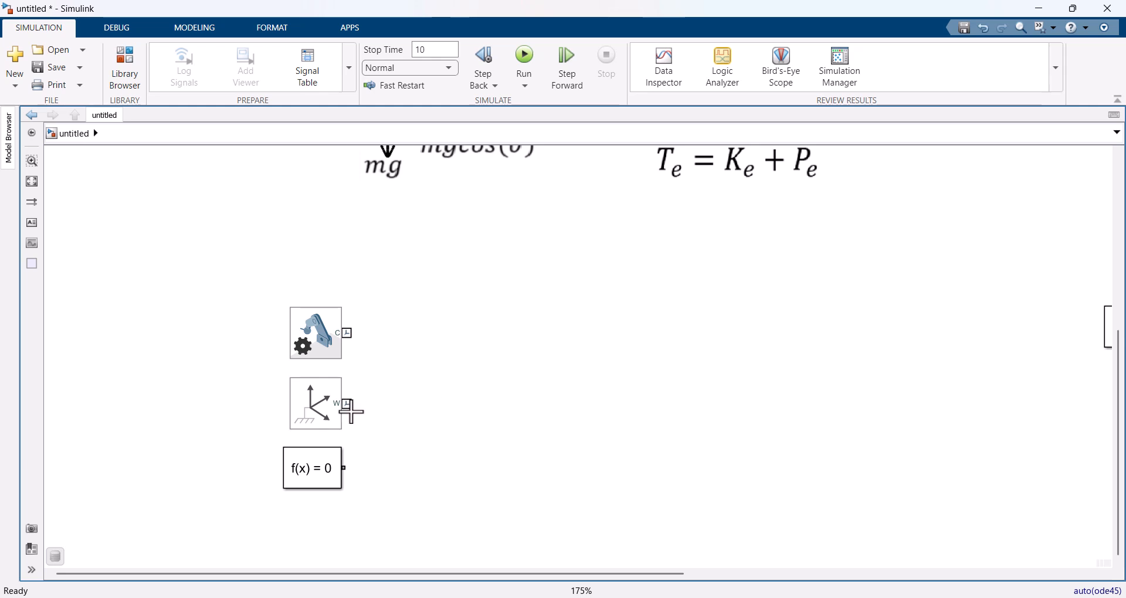
# Step: Add a Rigid Transform block and connect the World Frame, Mechanism Configuration and Solver Configuration to its base port
pyautogui.doubleClick(406, 405)
pyautogui.write('ri')
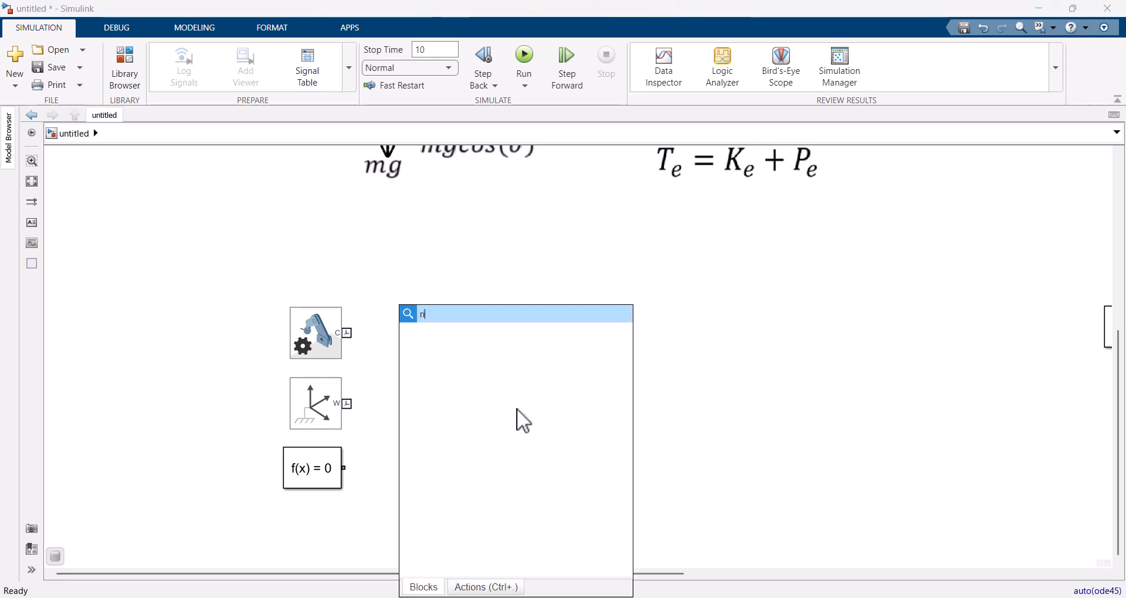
pyautogui.write('gi')
pyautogui.press('Return')
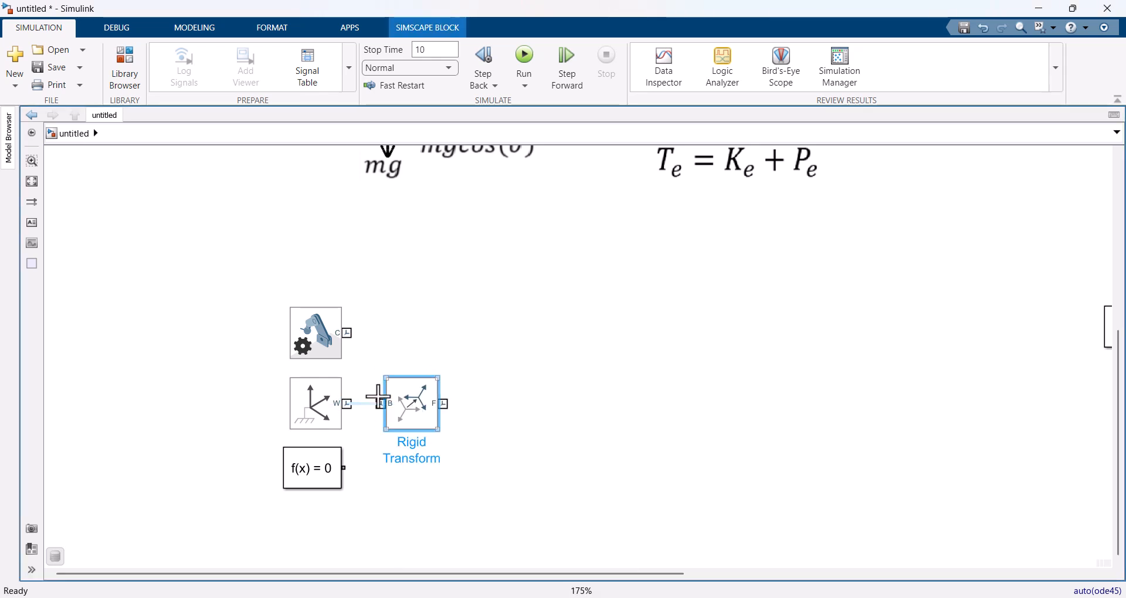
pyautogui.moveTo(378, 397); pyautogui.dragTo(379, 404)
pyautogui.moveTo(347, 333); pyautogui.dragTo(365, 404)
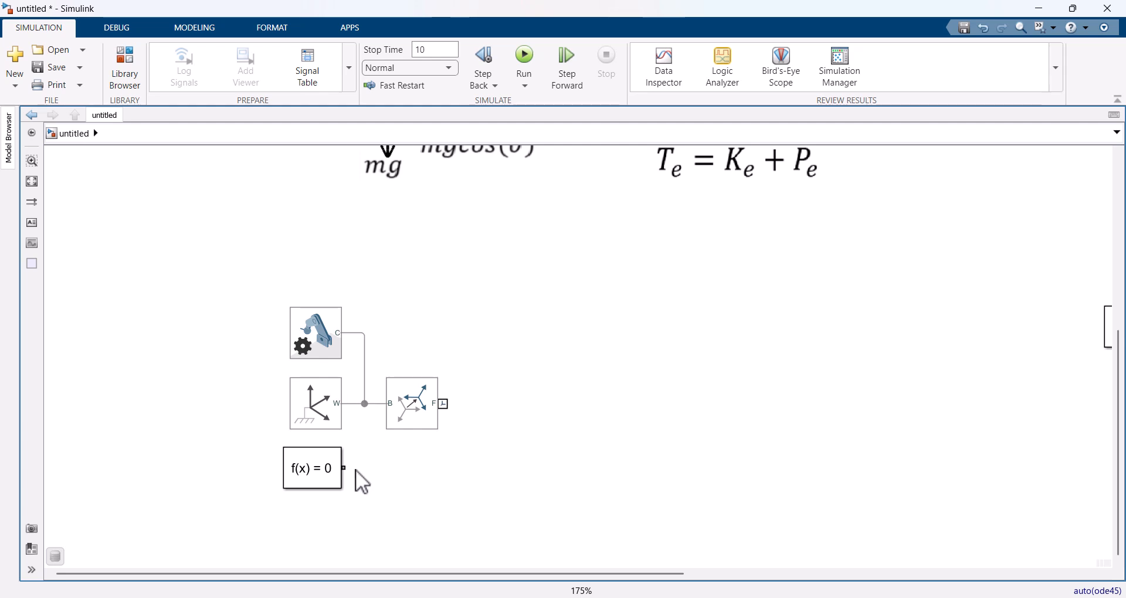
pyautogui.moveTo(344, 468); pyautogui.dragTo(365, 403)
# Step: Set the Rigid Transform's rotation to Standard Axis about +X with an angle of 90 deg
pyautogui.doubleClick(418, 405)
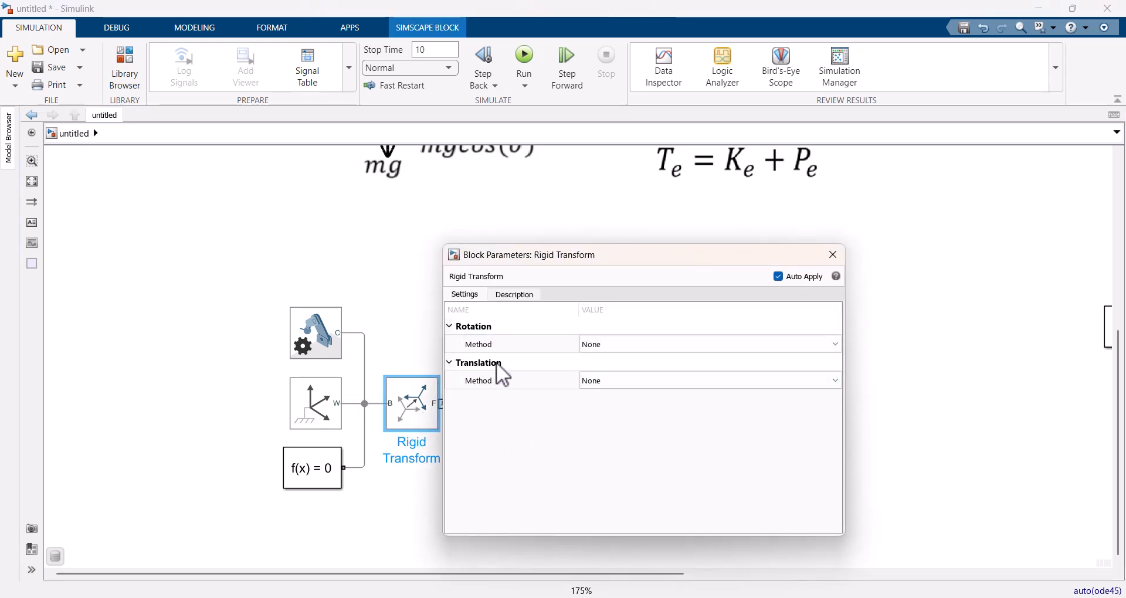
pyautogui.click(619, 346)
pyautogui.click(610, 381)
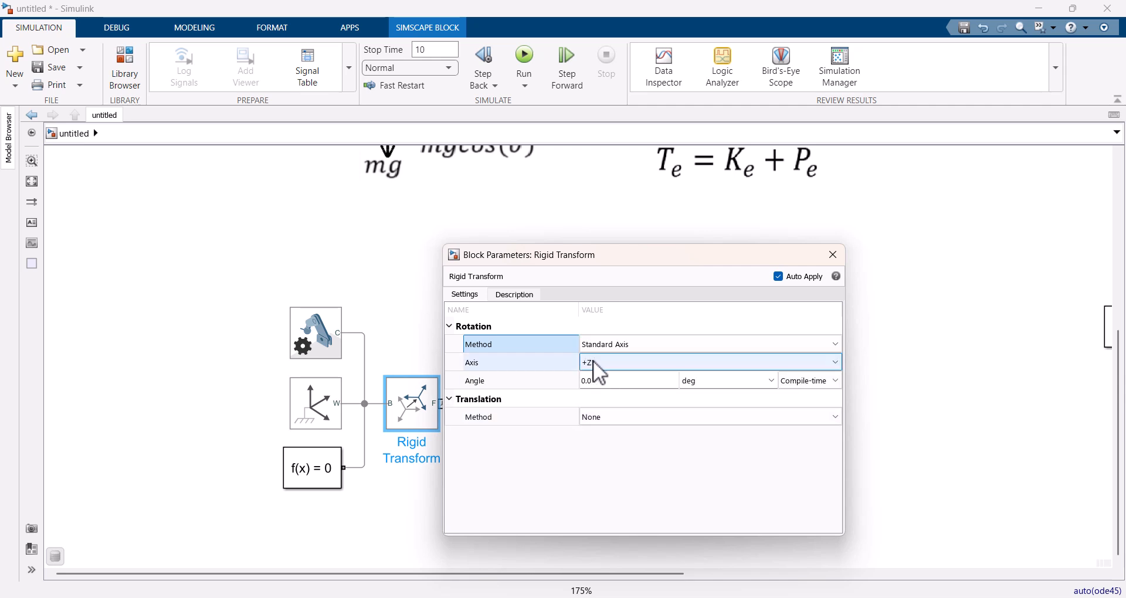
pyautogui.click(593, 362)
pyautogui.click(596, 379)
pyautogui.click(594, 382)
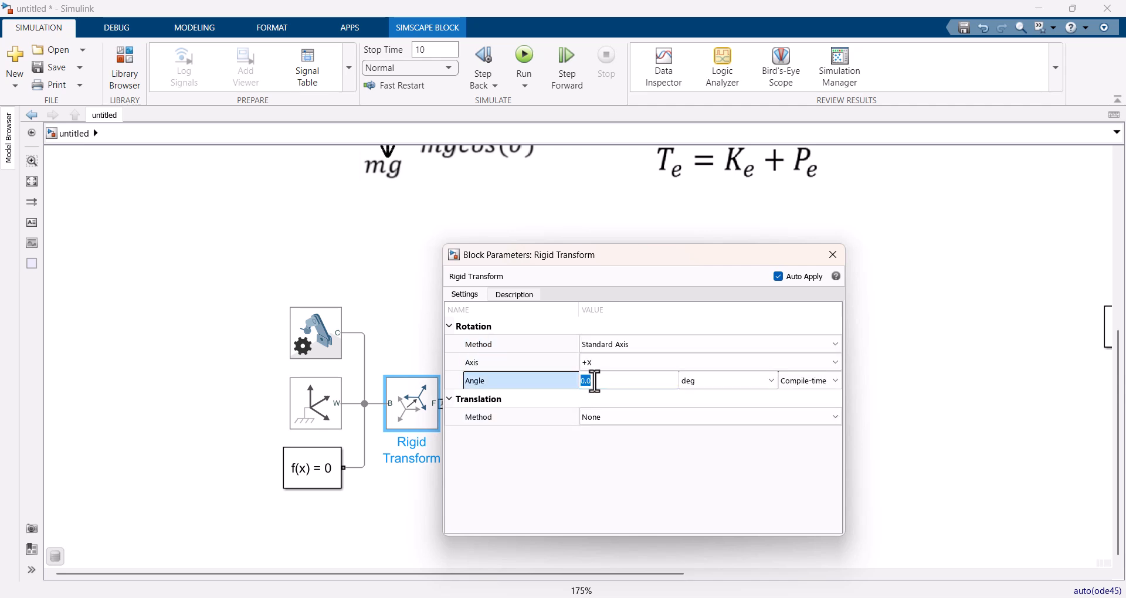
pyautogui.write('90')
pyautogui.click(833, 255)
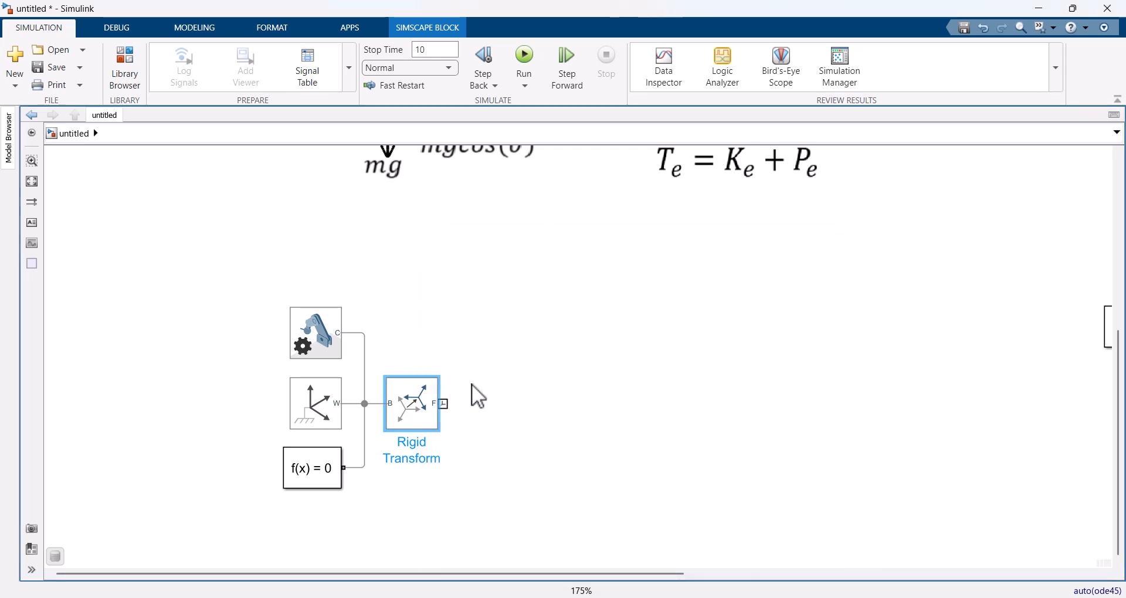
# Step: Add a Revolute Joint block and connect its base port to the Rigid Transform's follower port
pyautogui.doubleClick(515, 401)
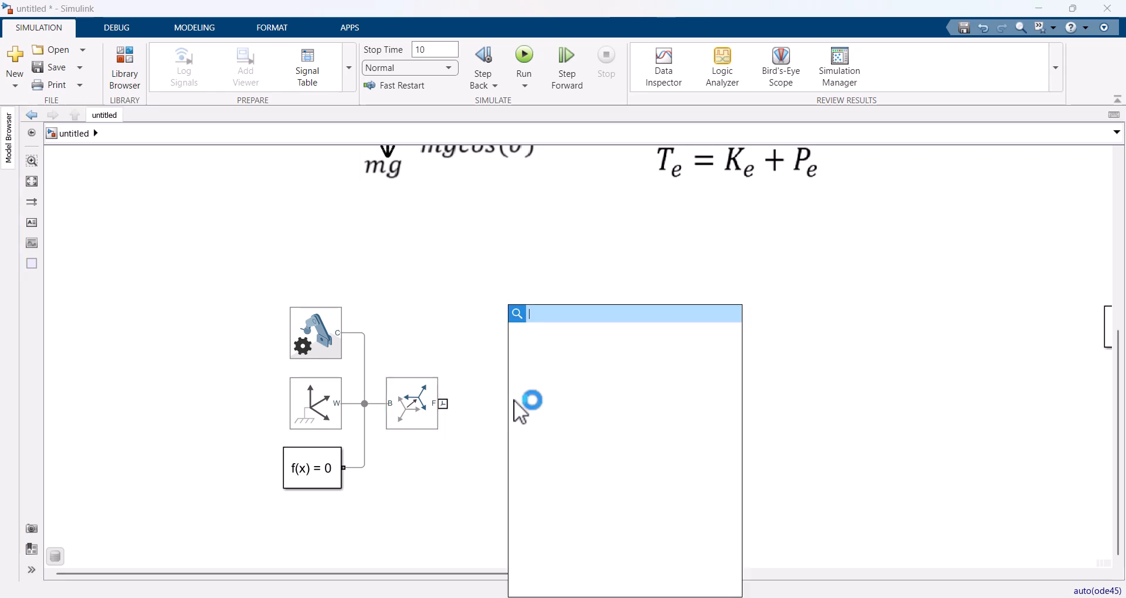
pyautogui.write('revo')
pyautogui.press('Return')
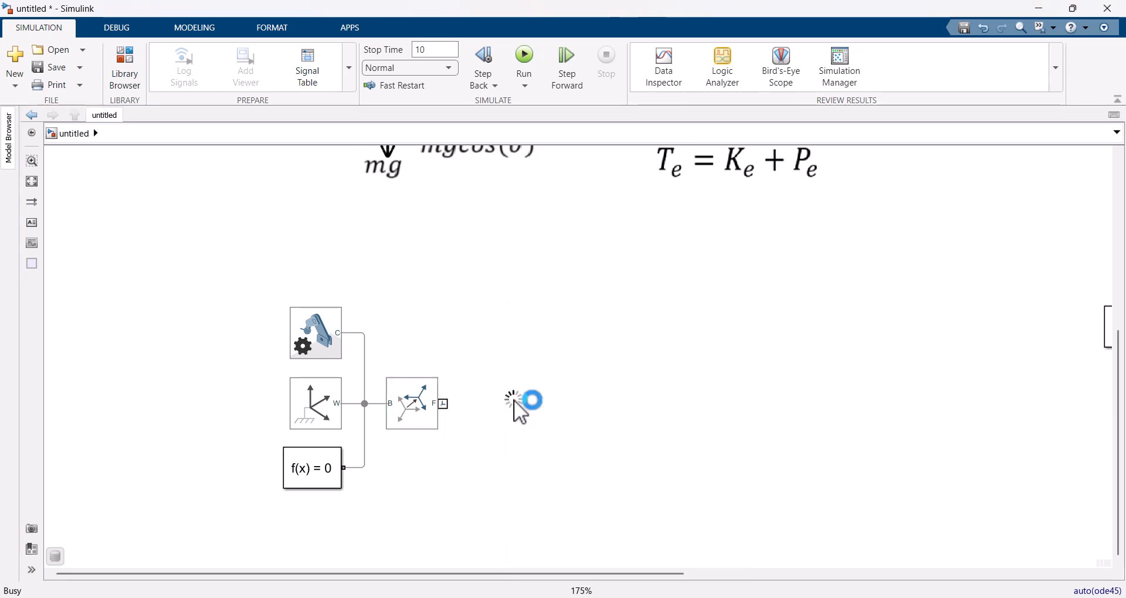
pyautogui.moveTo(514, 413); pyautogui.dragTo(502, 413)
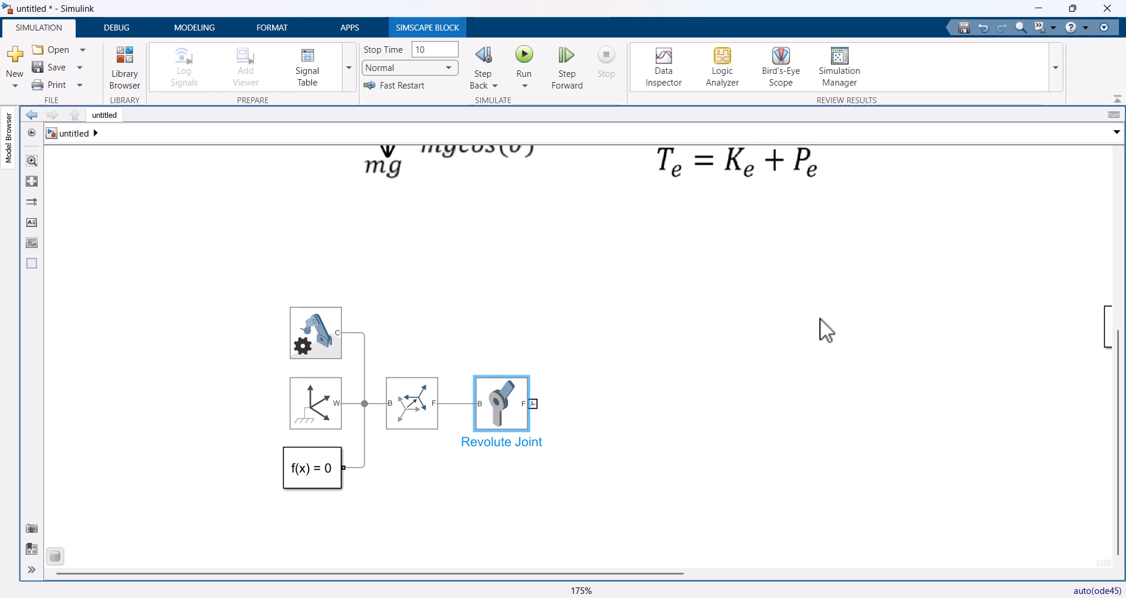
# Step: Comment out the whole Simscape rotational pendulum network, including its MATLAB Function and terminators
pyautogui.moveTo(968, 301); pyautogui.dragTo(179, 310)
pyautogui.scroll(-1, 179, 310)
pyautogui.moveTo(238, 221); pyautogui.dragTo(955, 510)
pyautogui.rightClick(744, 235)
pyautogui.click(869, 302)
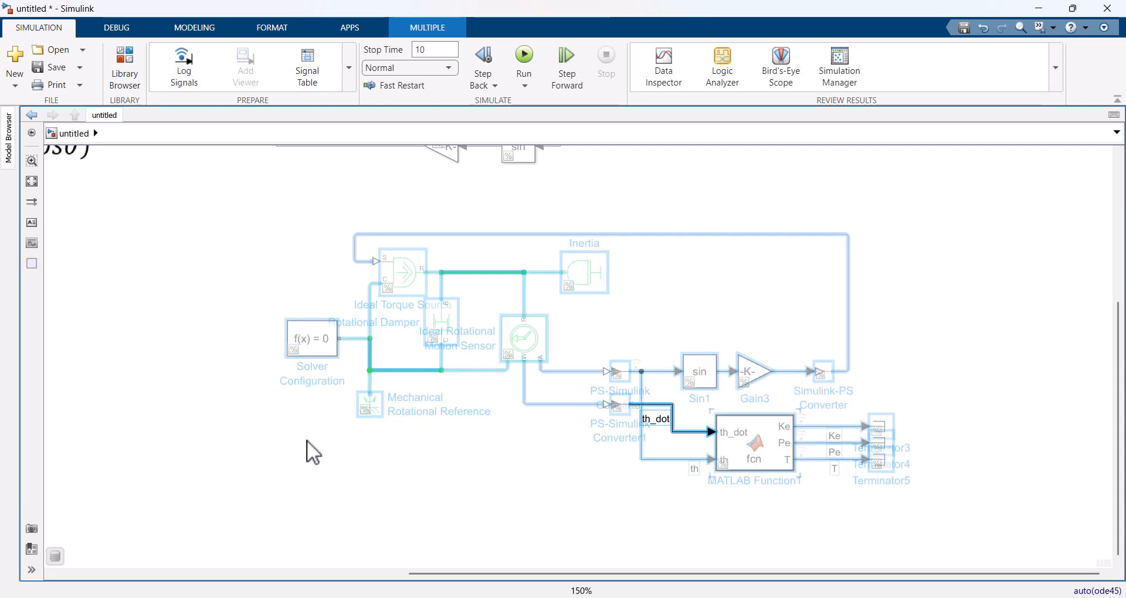
pyautogui.moveTo(307, 453); pyautogui.dragTo(1064, 397)
# Step: Simulate the multibody model and examine the world frame, Rigid Transform follower frame and Revolute Joint axes in the Mechanics Explorer
pyautogui.click(518, 56)
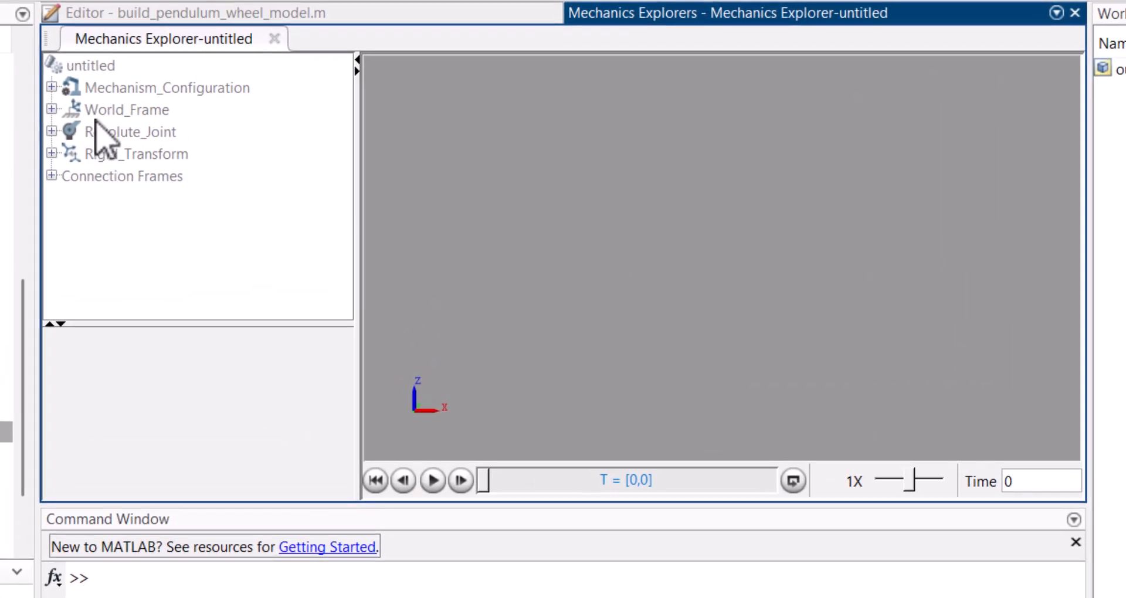
pyautogui.click(124, 111)
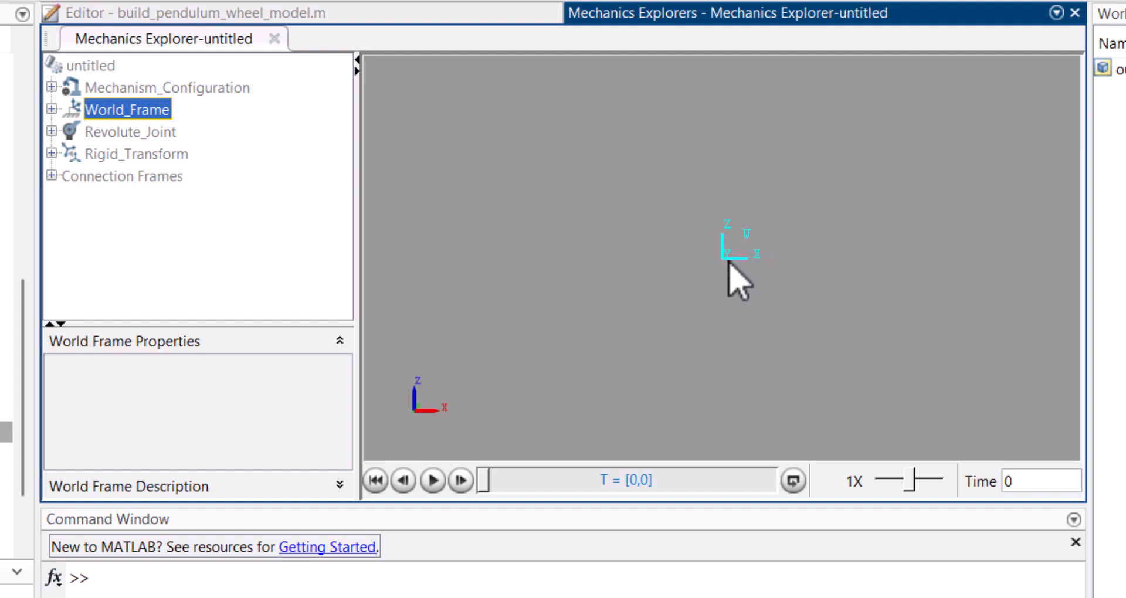
pyautogui.click(52, 153)
pyautogui.click(106, 197)
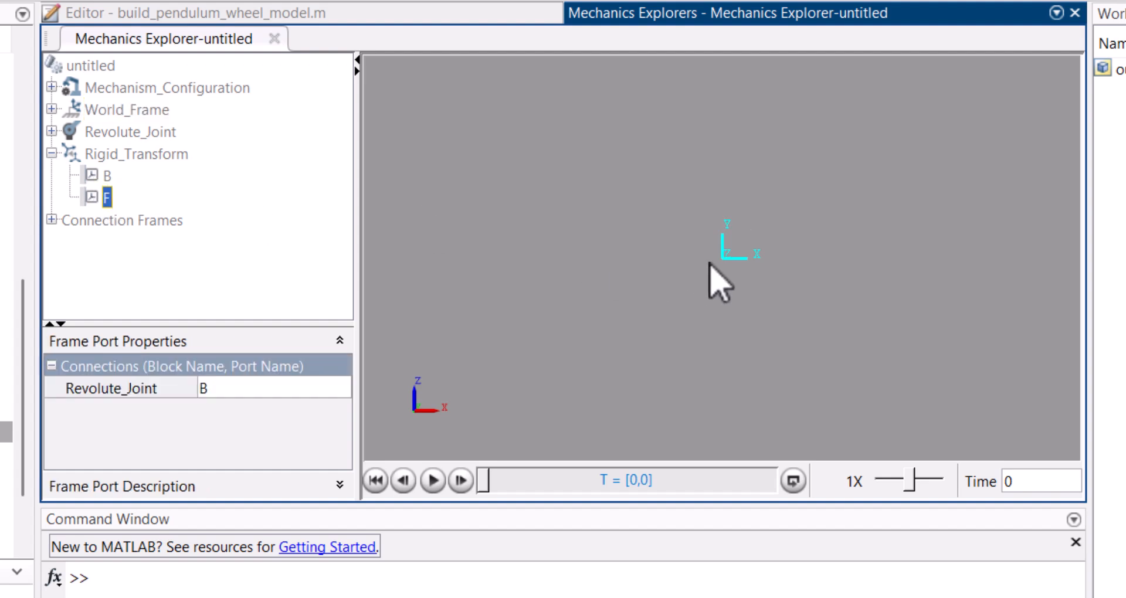
pyautogui.moveTo(787, 264); pyautogui.dragTo(626, 309)
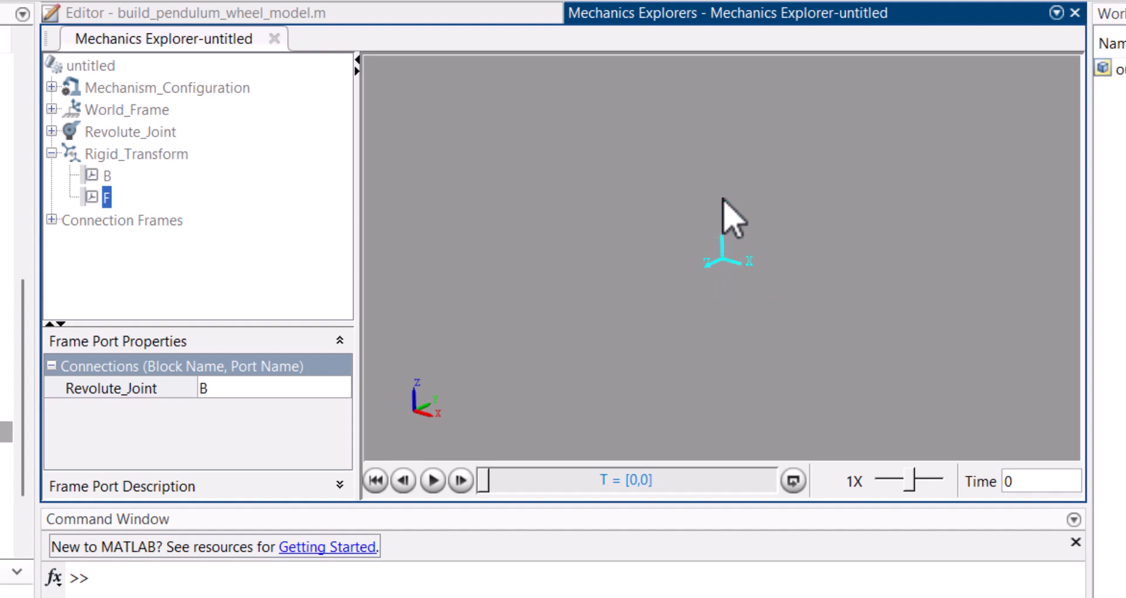
pyautogui.click(101, 133)
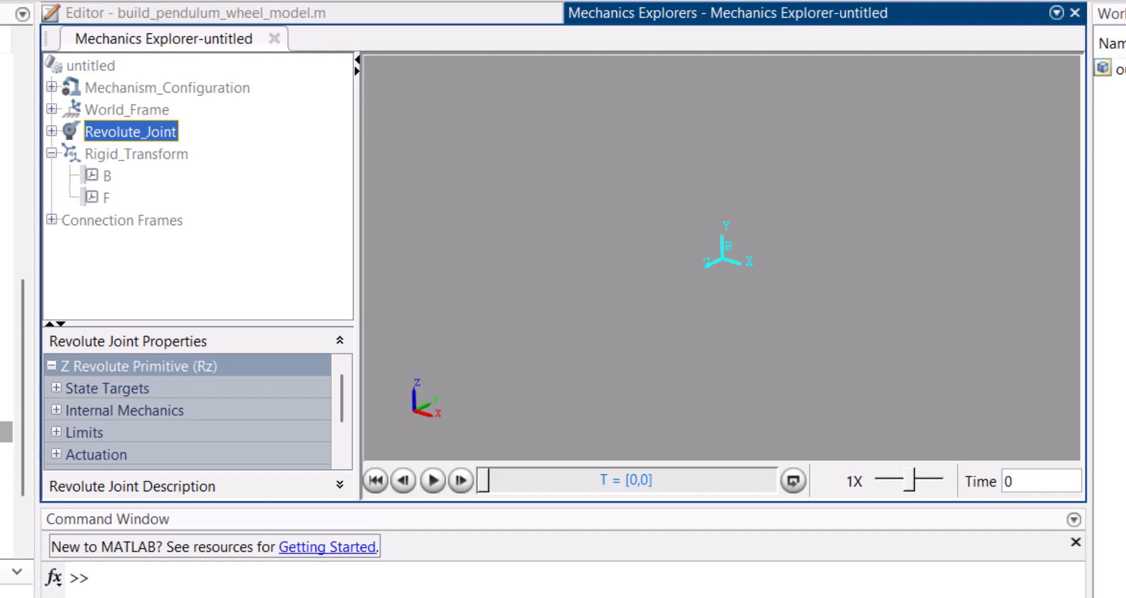
# Step: Switch back to the Simulink model and close the Diagnostic Viewer
pyautogui.moveTo(722, 597)
pyautogui.click(692, 554)
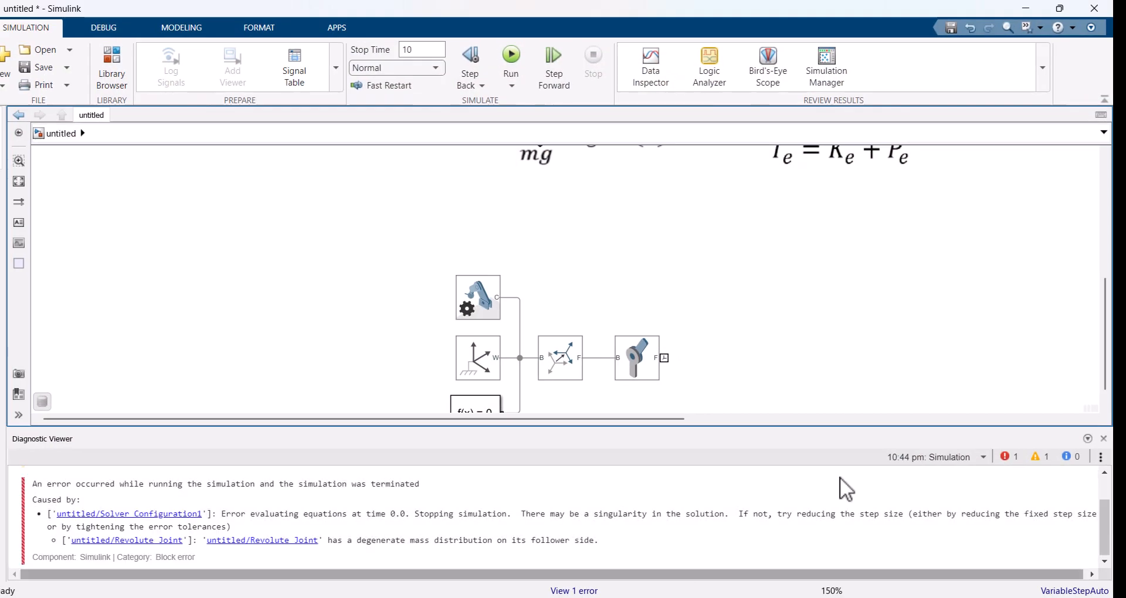
pyautogui.click(1104, 438)
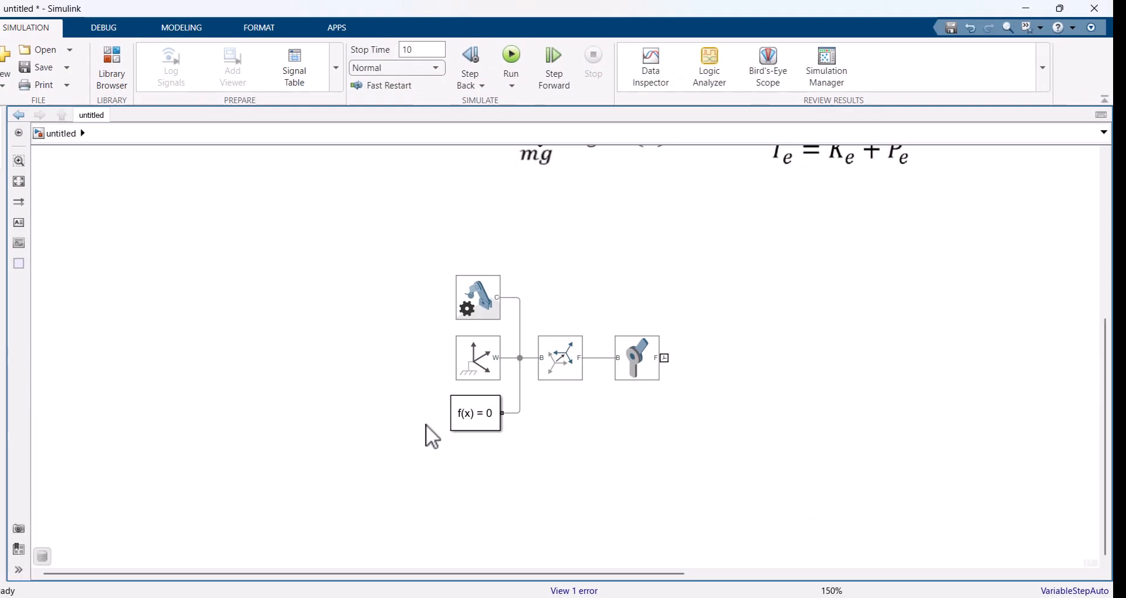
# Step: Add a Brick Solid block and align its port with the Revolute Joint's follower port
pyautogui.doubleClick(761, 354)
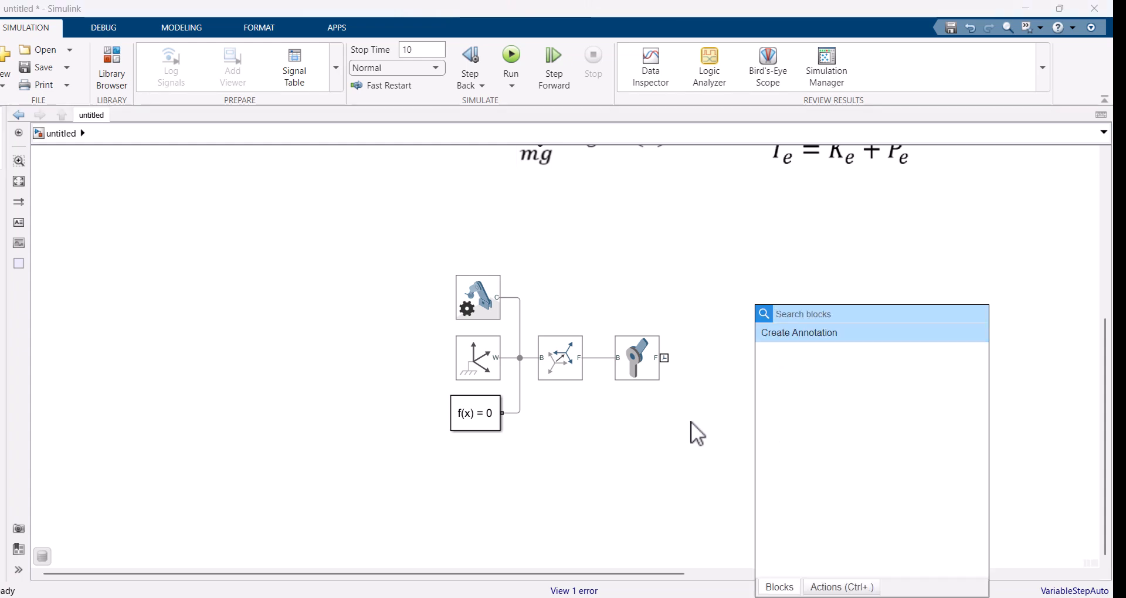
pyautogui.write('soli')
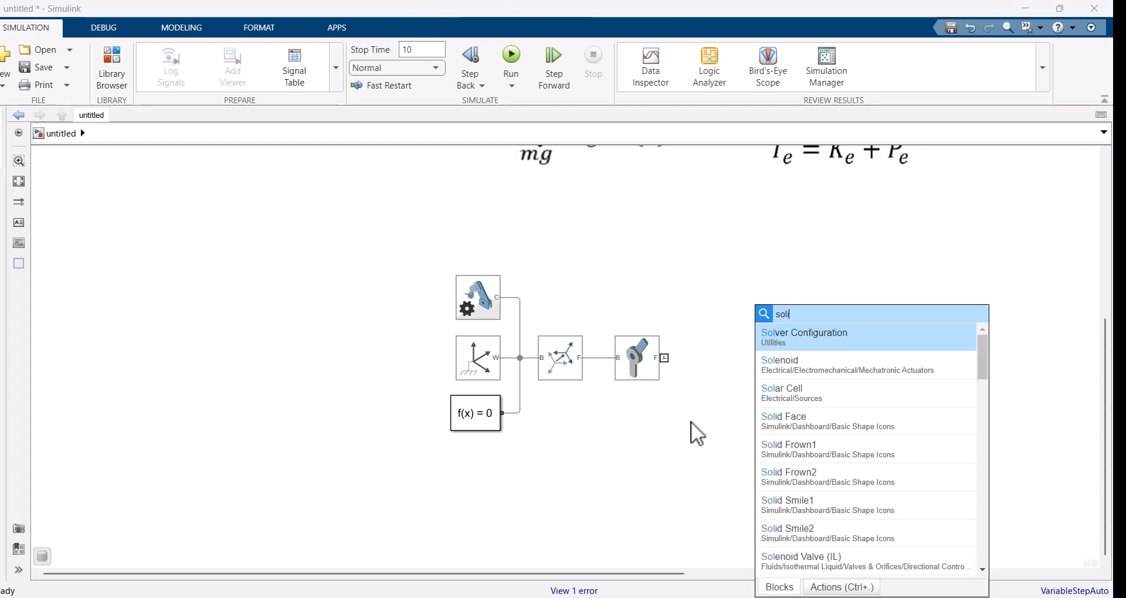
pyautogui.write('d bo')
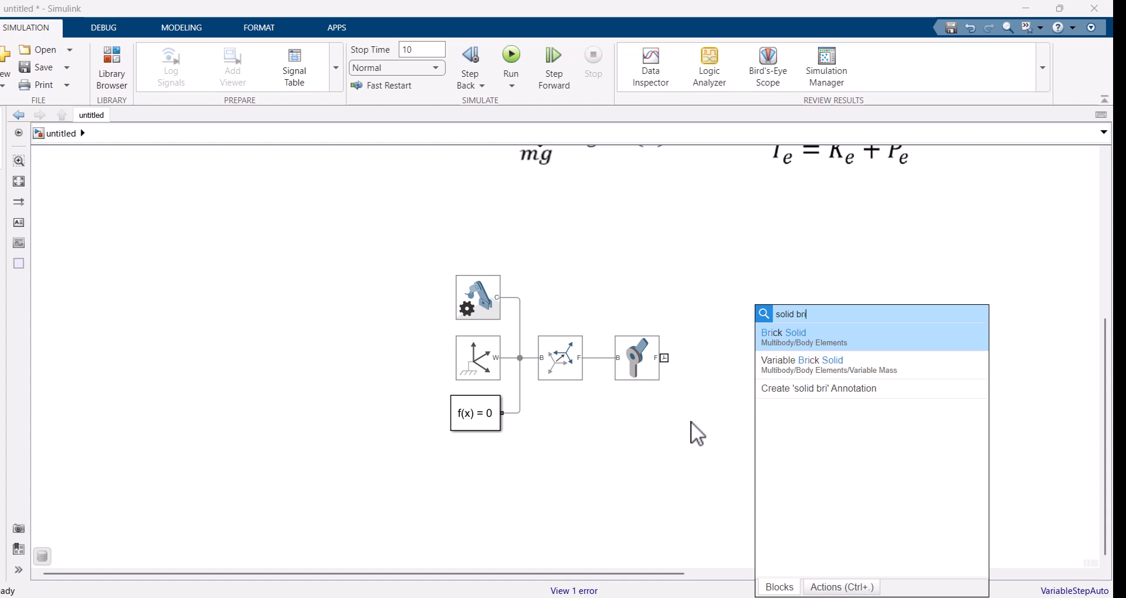
pyautogui.press('Return')
pyautogui.click(764, 346)
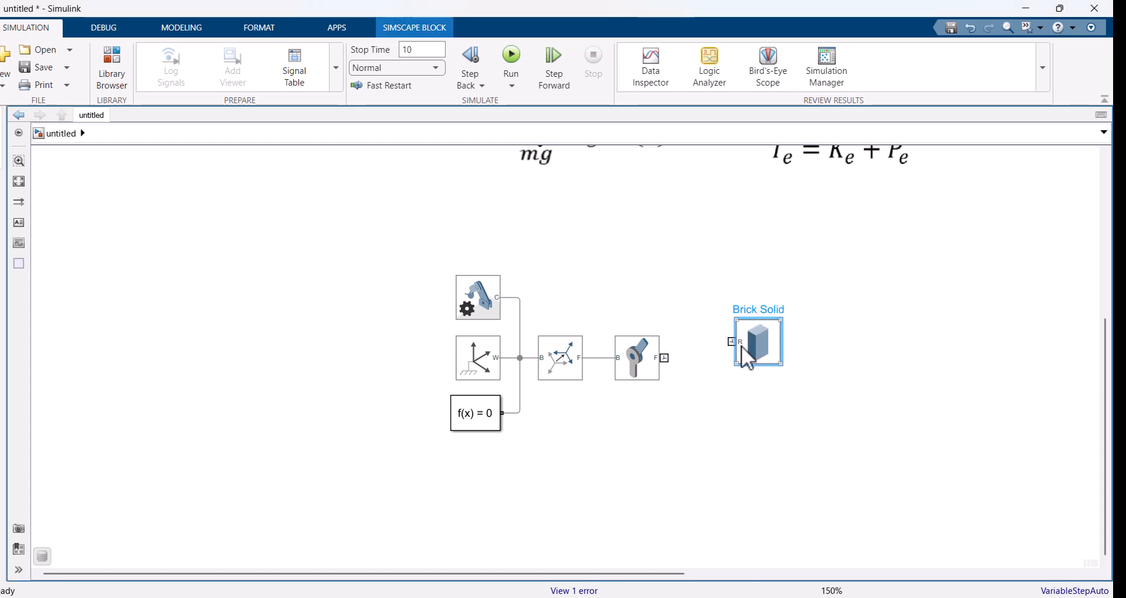
pyautogui.moveTo(741, 347)
pyautogui.mouseDown()
pyautogui.moveTo(752, 346)
pyautogui.moveTo(746, 362)
pyautogui.mouseUp()
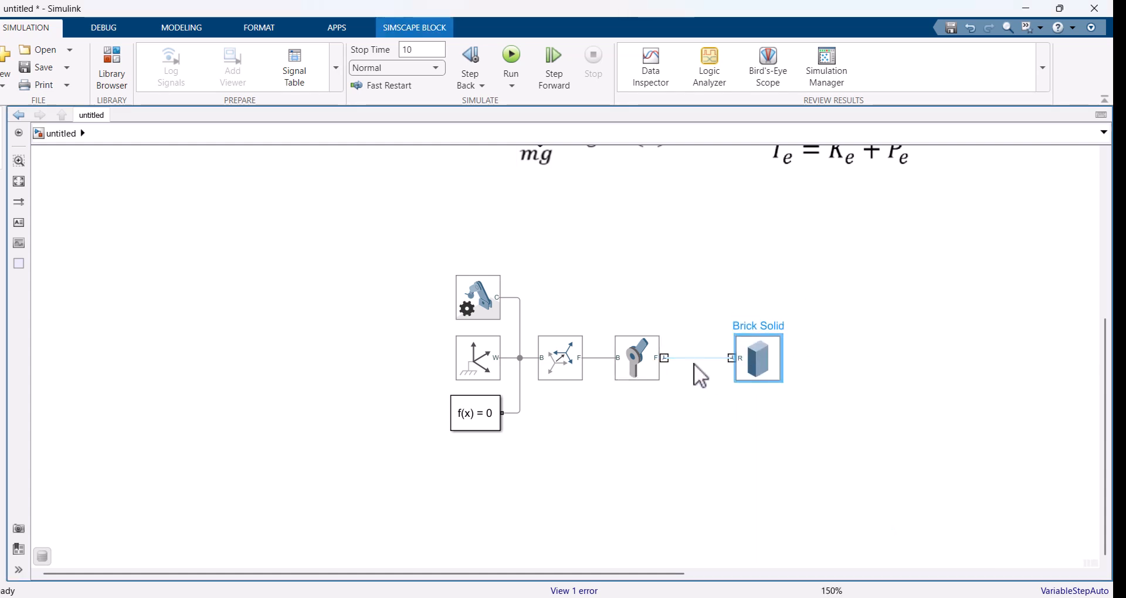
# Step: Insert a copy of the Rigid Transform between the Revolute Joint and the Brick Solid, making room for it in the chain
pyautogui.moveTo(759, 361); pyautogui.dragTo(818, 360)
pyautogui.click(624, 352)
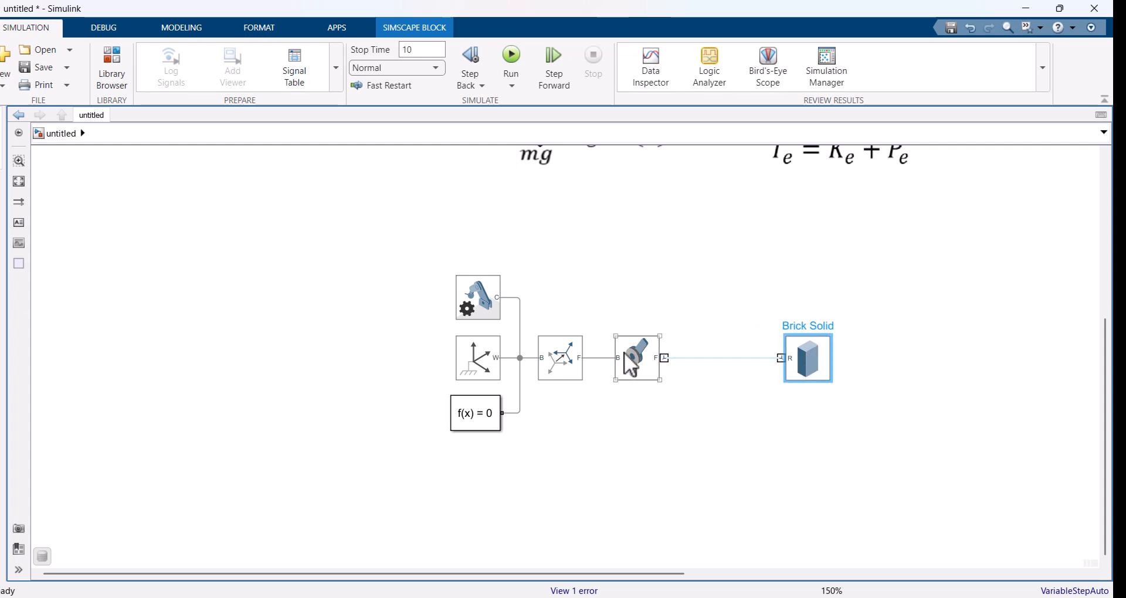
pyautogui.click(700, 386)
pyautogui.click(710, 397)
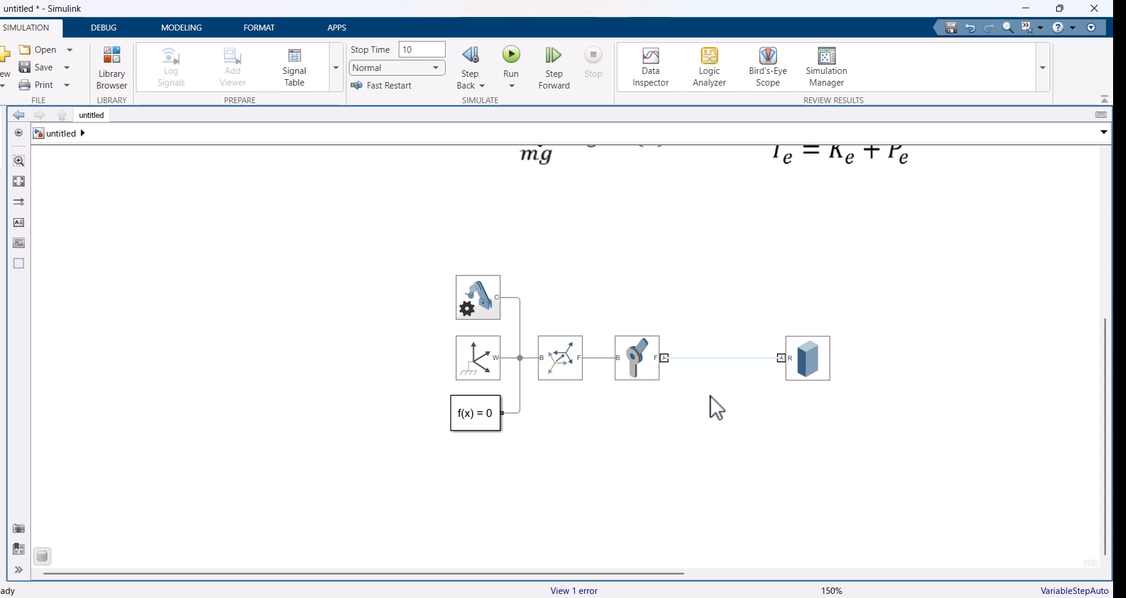
pyautogui.moveTo(815, 361); pyautogui.dragTo(841, 360)
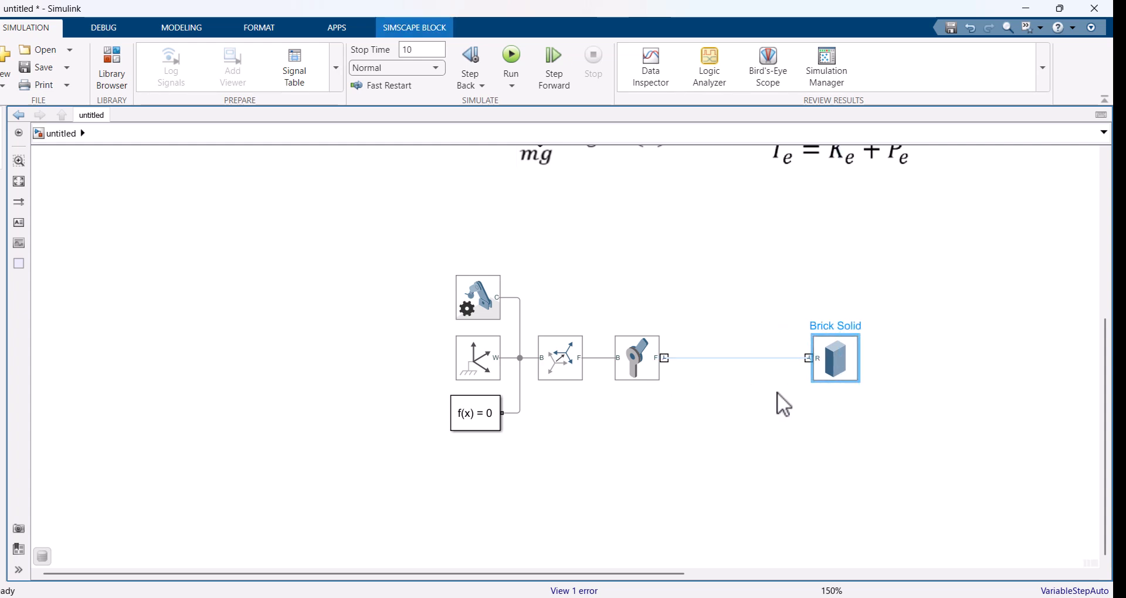
pyautogui.click(720, 396)
pyautogui.click(570, 366)
pyautogui.moveTo(572, 375); pyautogui.dragTo(714, 377)
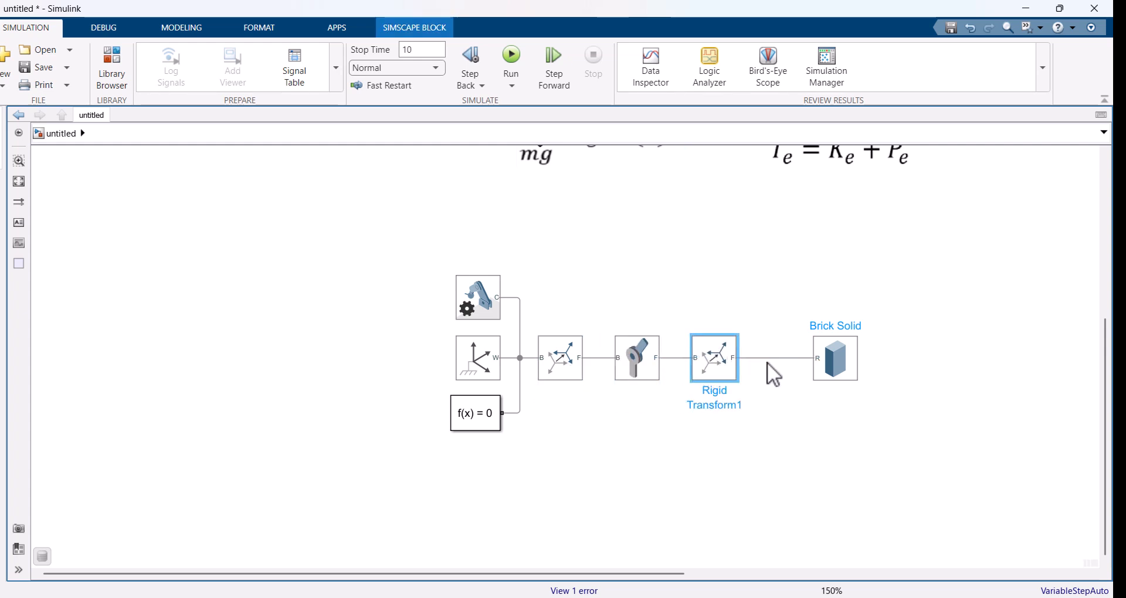
pyautogui.moveTo(723, 376)
pyautogui.mouseDown()
pyautogui.moveTo(745, 375)
pyautogui.moveTo(706, 370)
pyautogui.moveTo(736, 370)
pyautogui.mouseUp()
pyautogui.moveTo(845, 357)
pyautogui.mouseDown()
pyautogui.moveTo(812, 355)
pyautogui.moveTo(830, 369)
pyautogui.mouseUp()
# Step: Set the rotation method of the new Rigid Transform before the Brick Solid to None
pyautogui.doubleClick(737, 360)
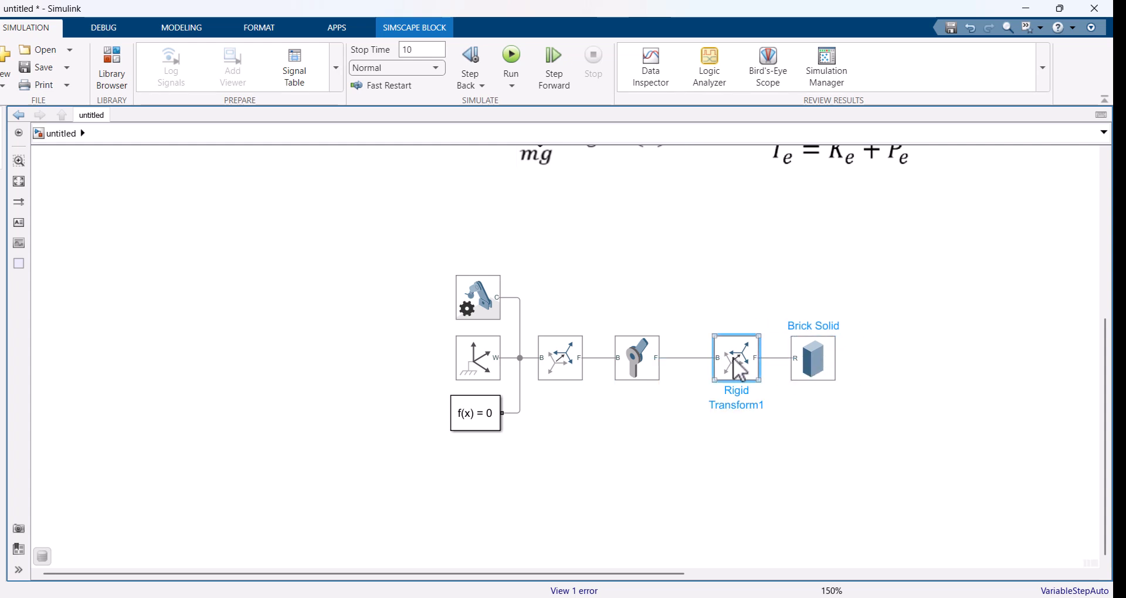
pyautogui.click(401, 319)
pyautogui.click(405, 297)
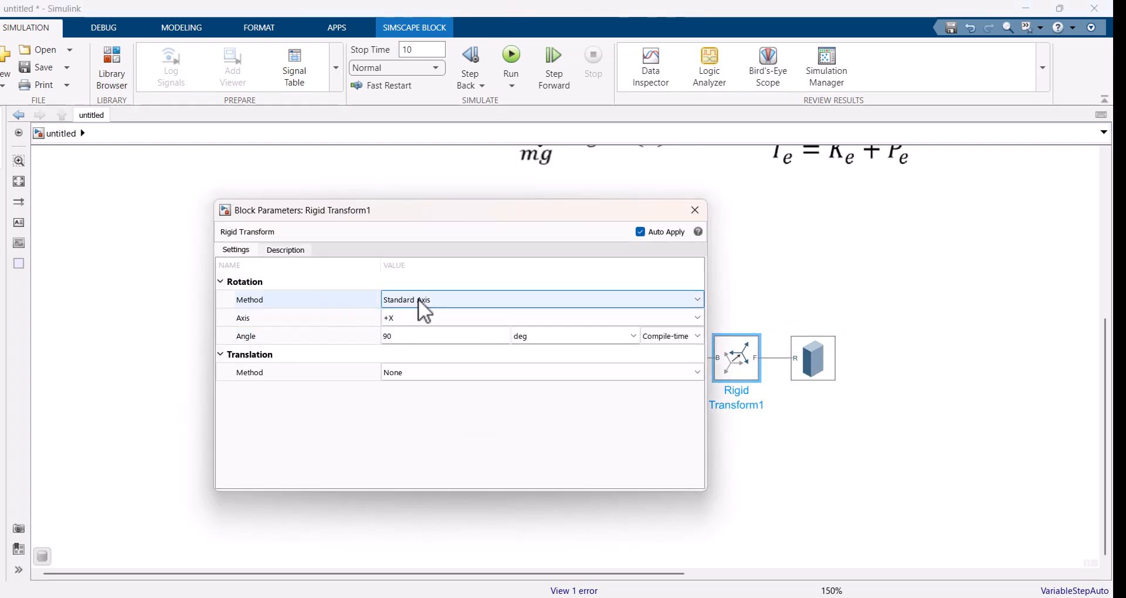
pyautogui.click(418, 298)
pyautogui.click(401, 316)
# Step: Set that Rigid Transform's translation to Standard Axis along -Y with an offset of l/2 m
pyautogui.click(418, 336)
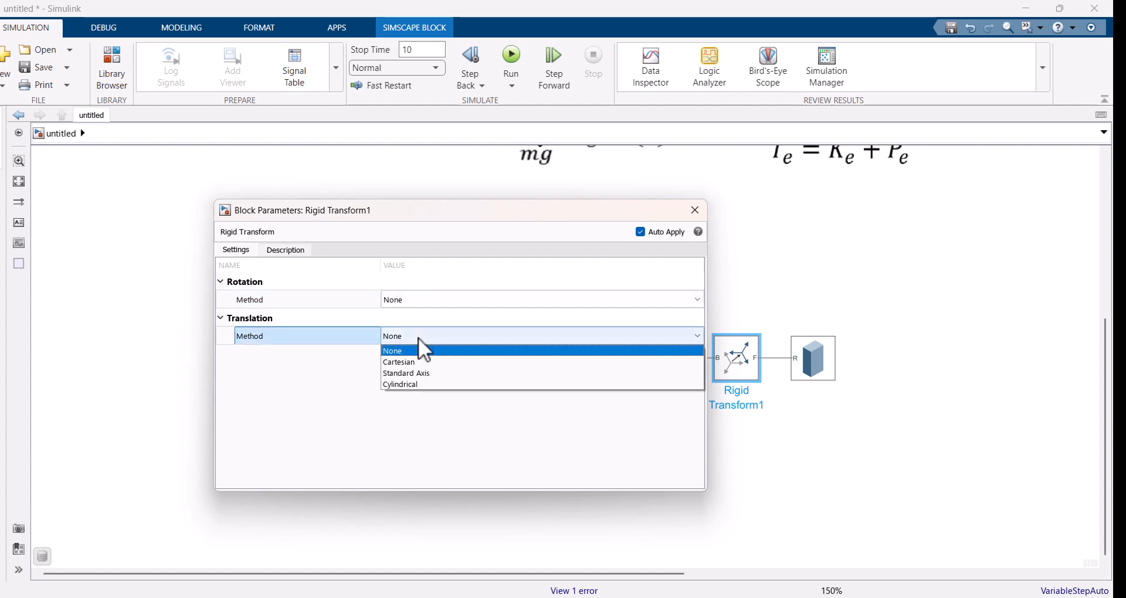
pyautogui.click(417, 372)
pyautogui.click(401, 353)
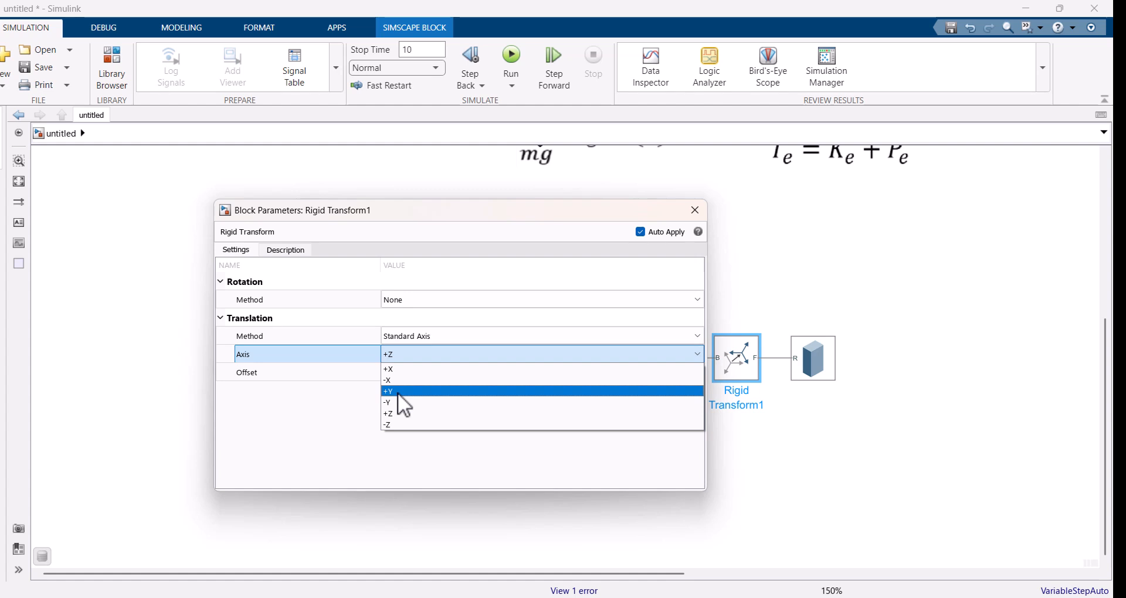
pyautogui.click(398, 403)
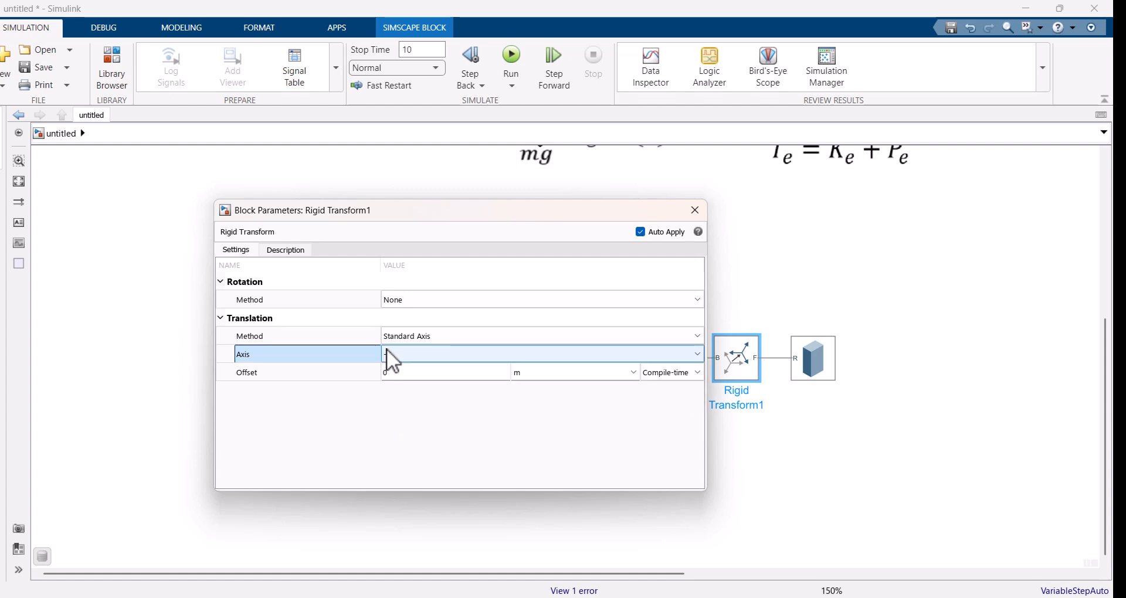
pyautogui.click(398, 373)
pyautogui.press('BackSpace')
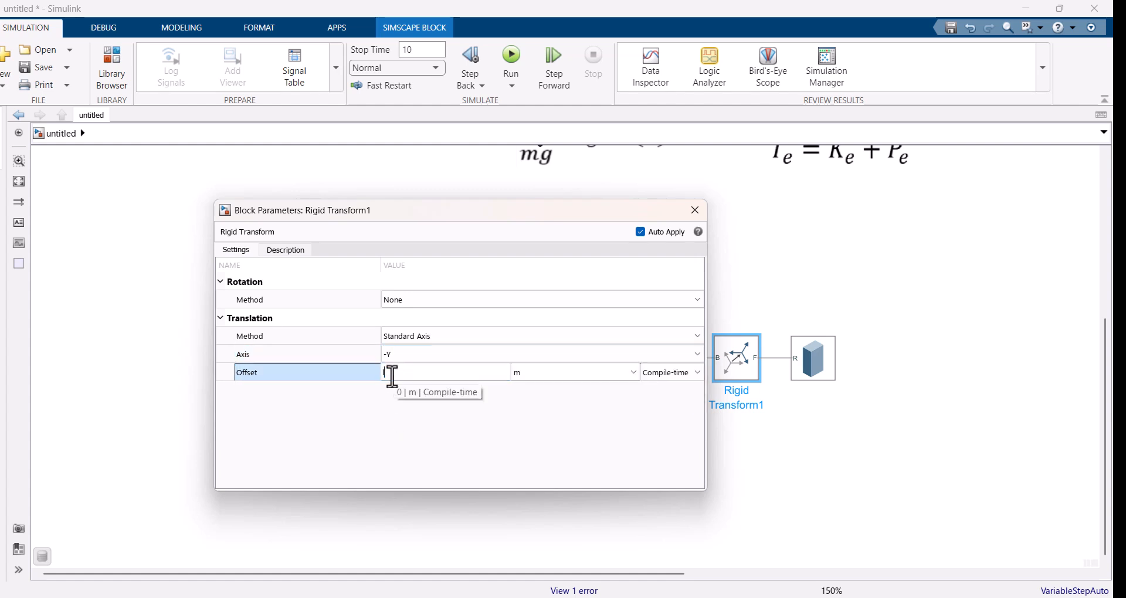
pyautogui.write('l/2')
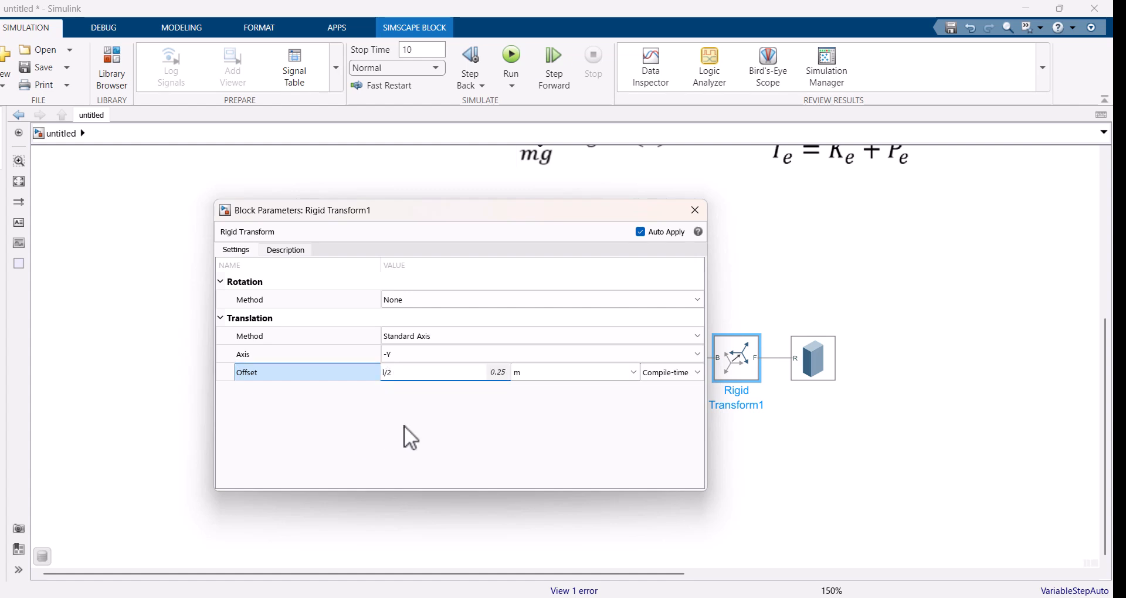
pyautogui.press('Return')
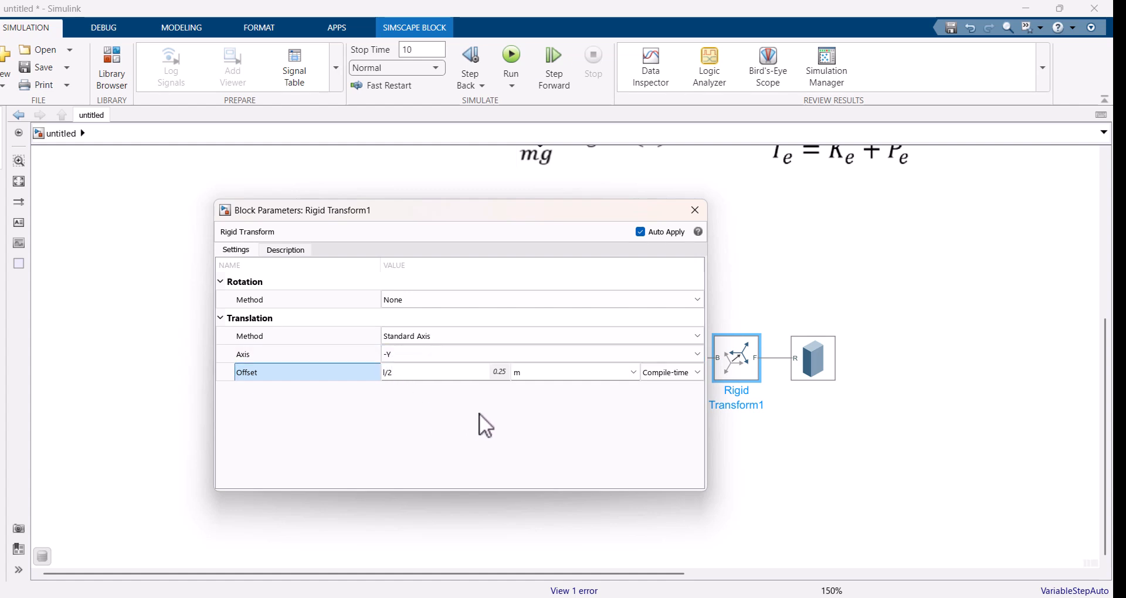
pyautogui.click(696, 210)
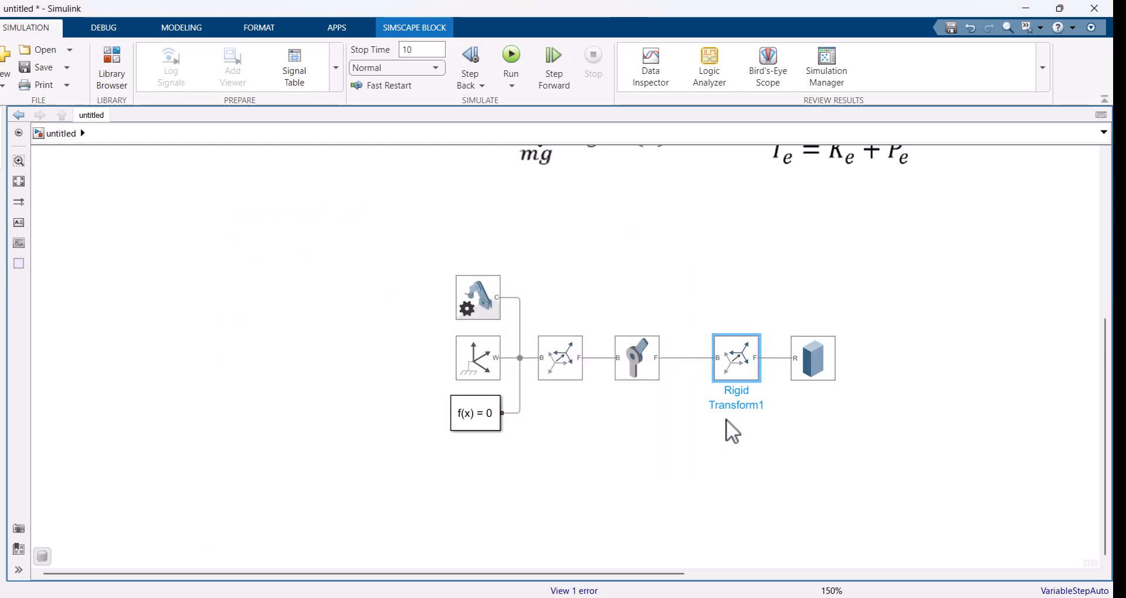
# Step: Set the Brick Solid's dimensions to [0.005 l 0.005] m and update its visualization
pyautogui.doubleClick(813, 368)
pyautogui.moveTo(429, 255); pyautogui.dragTo(615, 163)
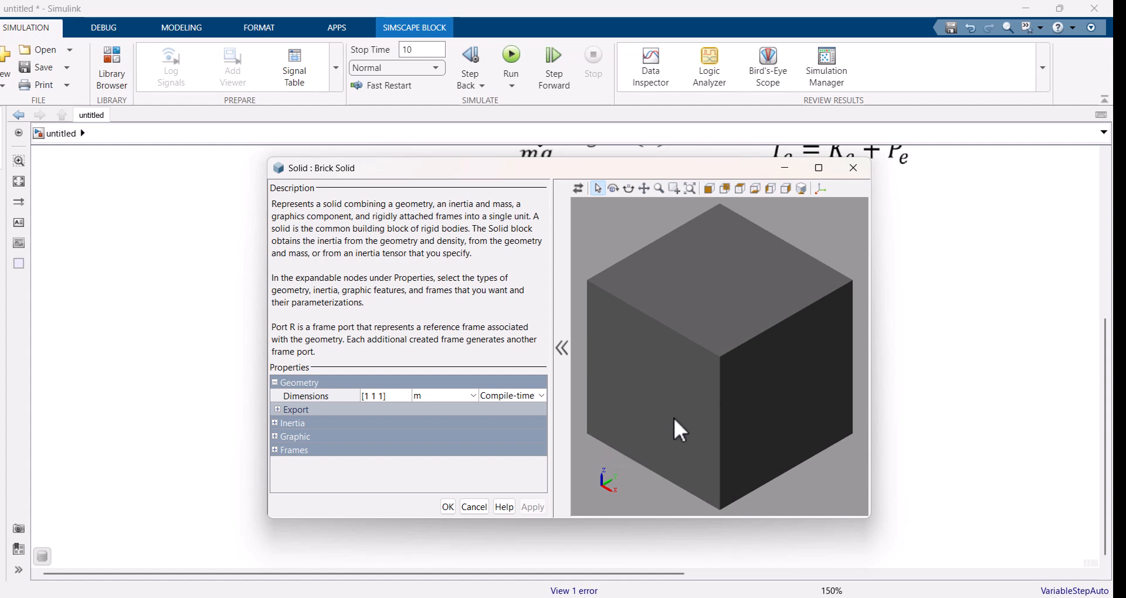
pyautogui.click(387, 399)
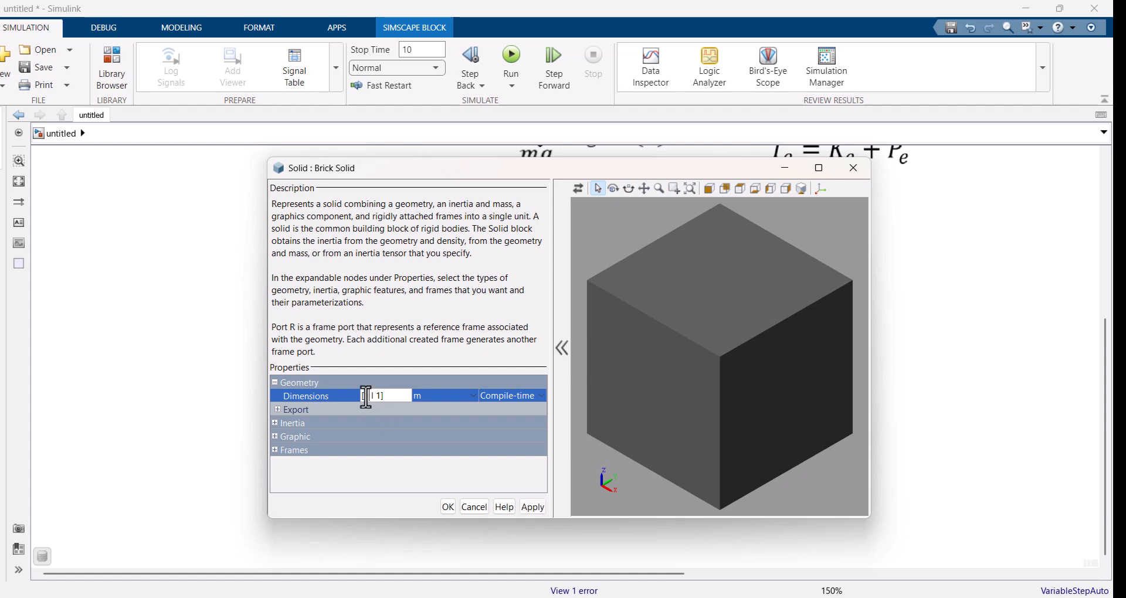
pyautogui.moveTo(364, 397); pyautogui.dragTo(369, 403)
pyautogui.write('0.00')
pyautogui.write('5 0.005')
pyautogui.click(579, 189)
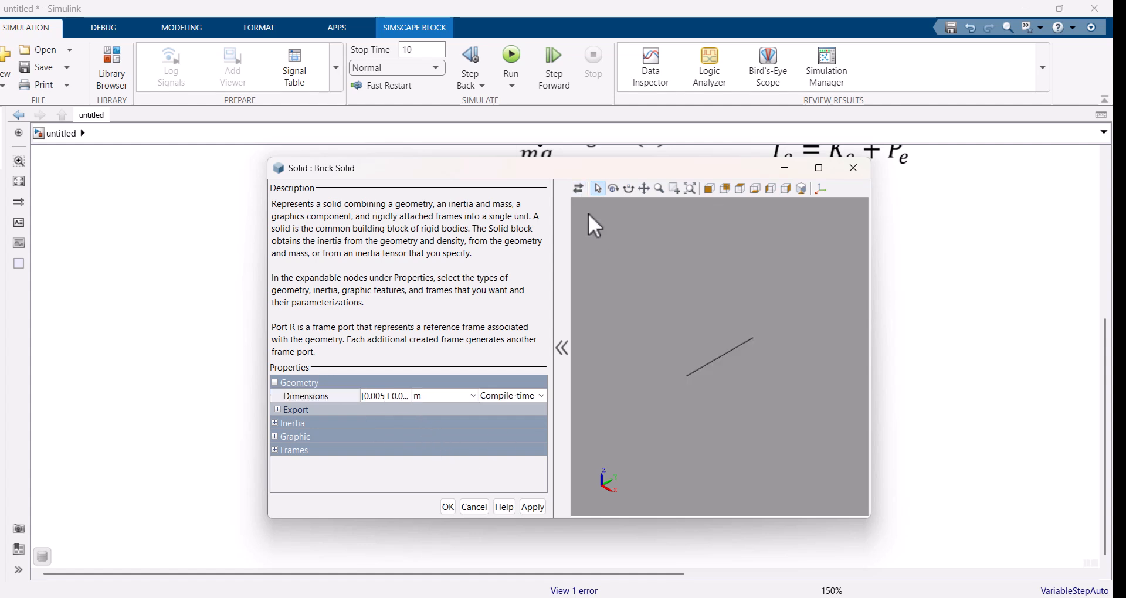
pyautogui.scroll(9, 724, 347)
# Step: Set the Brick Solid's inertia type to Point Mass with a mass of 0 kg and accept the block settings
pyautogui.click(275, 423)
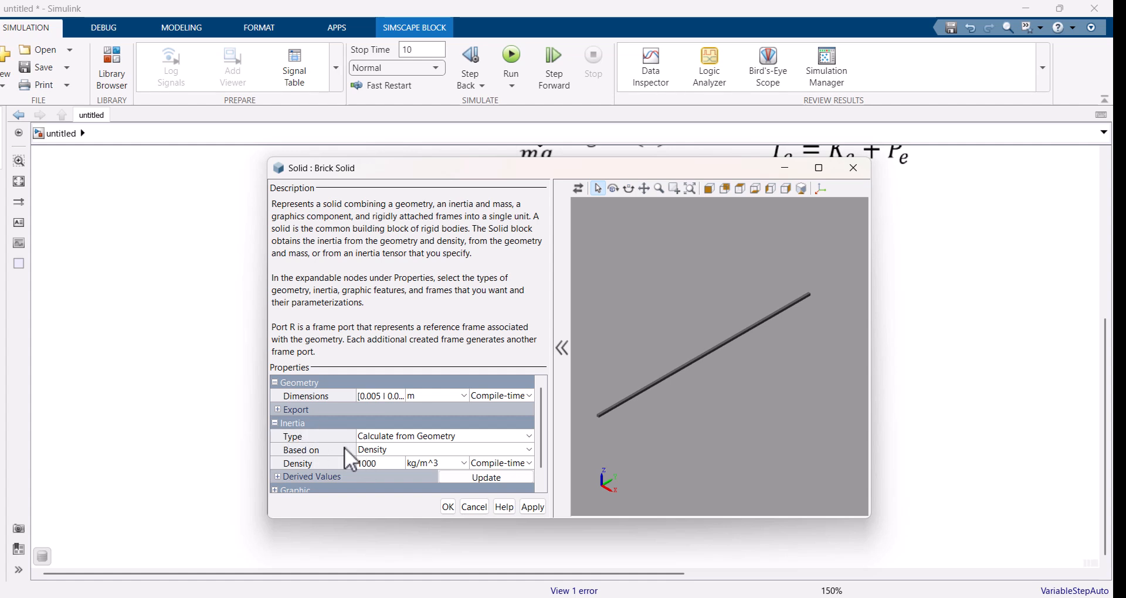
pyautogui.click(434, 435)
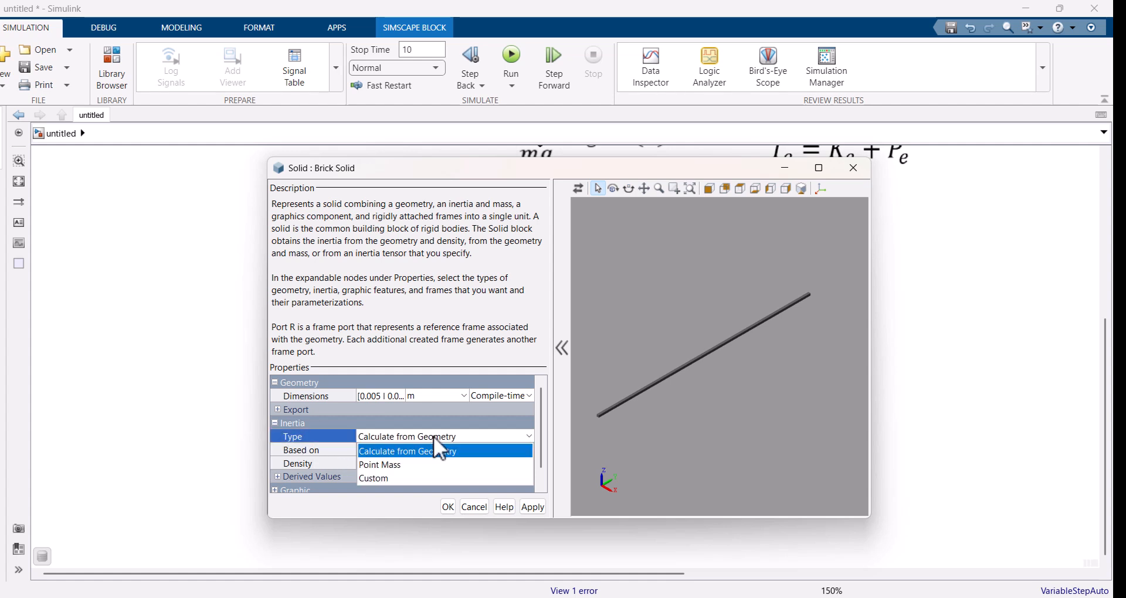
pyautogui.click(388, 467)
pyautogui.click(380, 450)
pyautogui.write('0')
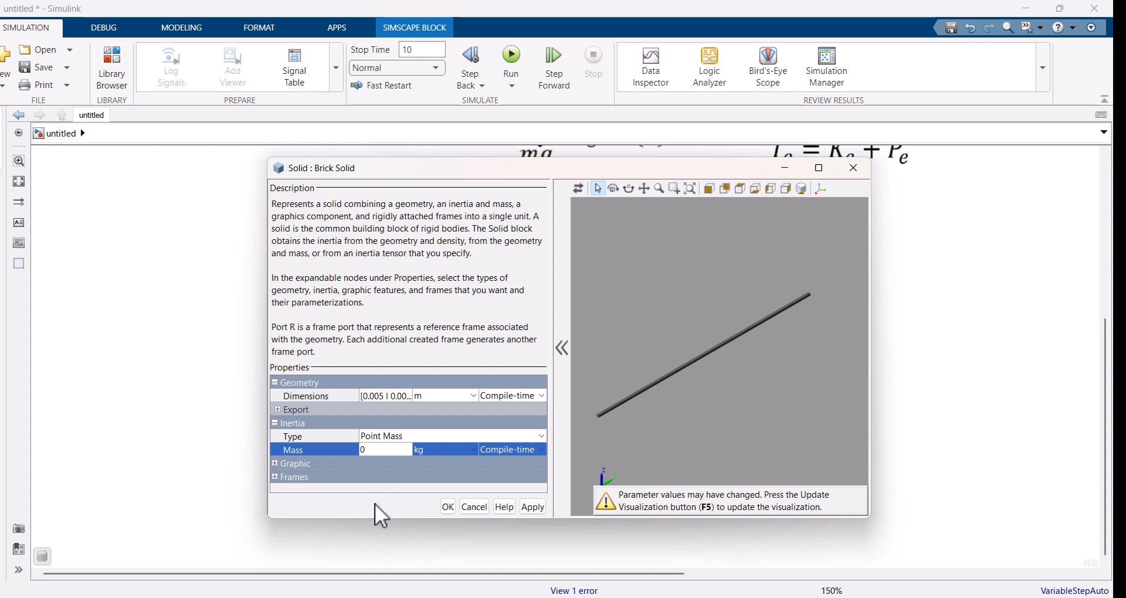
pyautogui.click(534, 508)
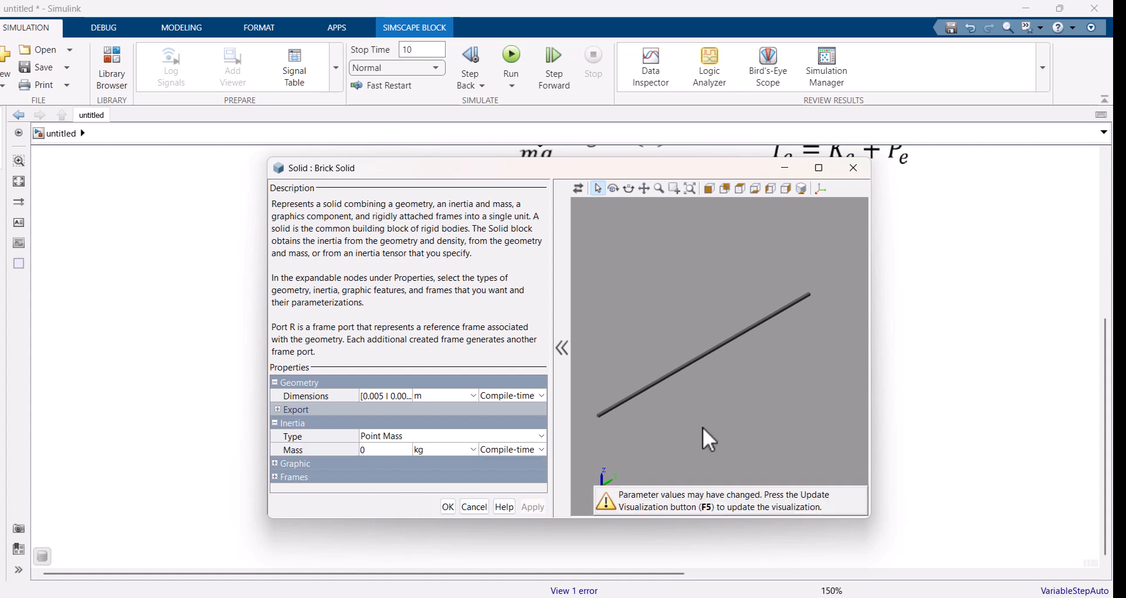
pyautogui.click(274, 463)
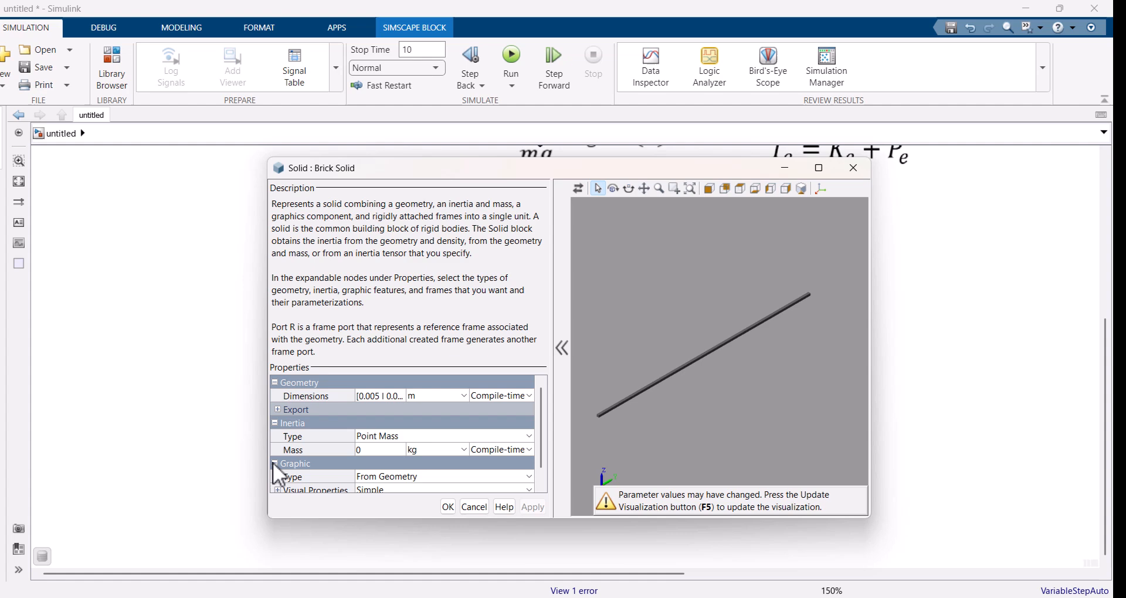
pyautogui.click(448, 508)
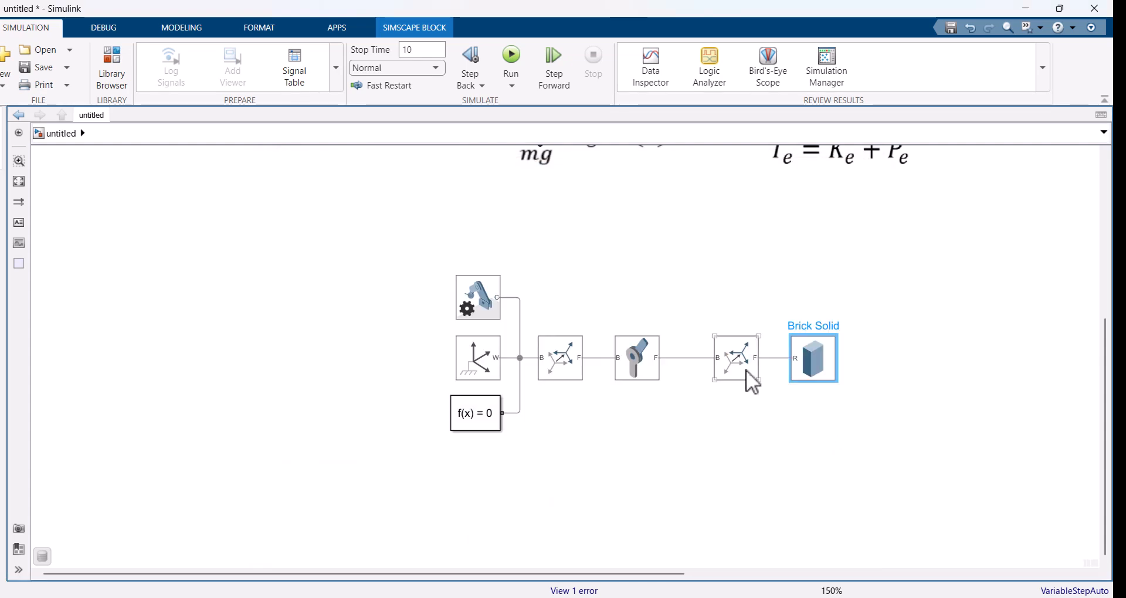
# Step: Tighten the block spacing and branch a copy of the last Rigid Transform off the line feeding the Brick Solid
pyautogui.moveTo(746, 371); pyautogui.dragTo(727, 371)
pyautogui.moveTo(819, 371); pyautogui.dragTo(807, 371)
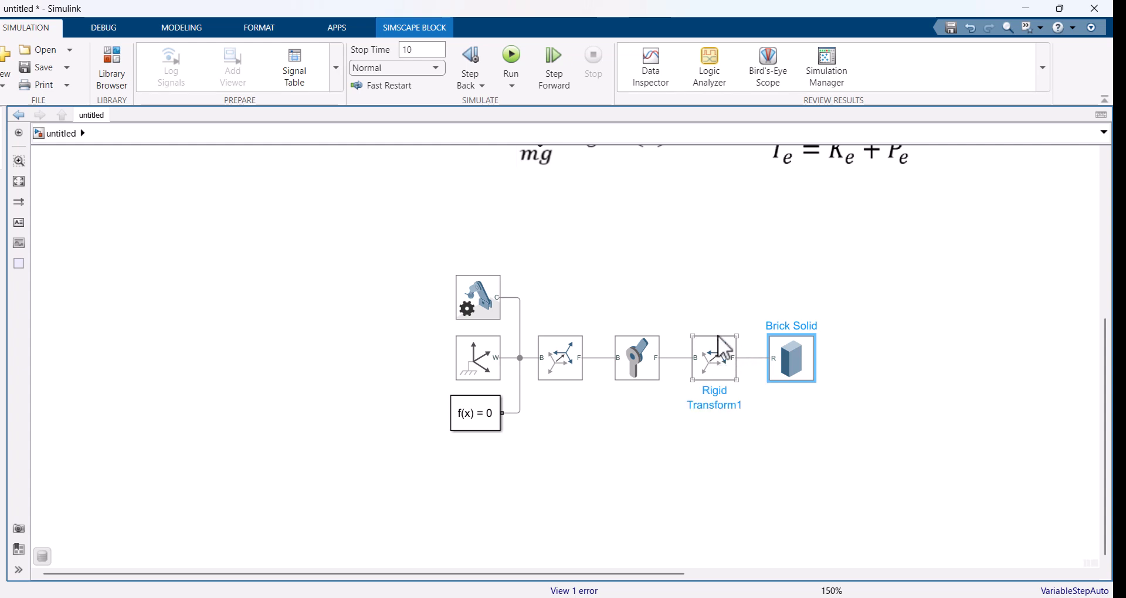
pyautogui.moveTo(717, 355)
pyautogui.mouseDown()
pyautogui.moveTo(796, 281)
pyautogui.moveTo(753, 358)
pyautogui.mouseUp()
pyautogui.click(797, 291)
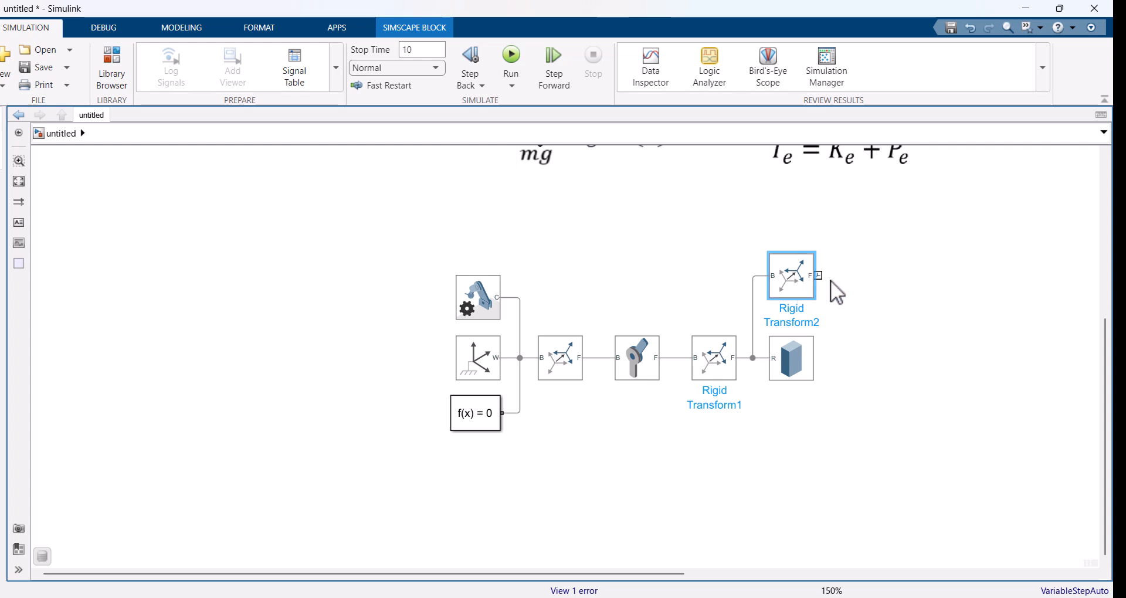
# Step: Add a Spherical Solid block, turn its port around and connect it to the branched Rigid Transform's follower port
pyautogui.doubleClick(875, 277)
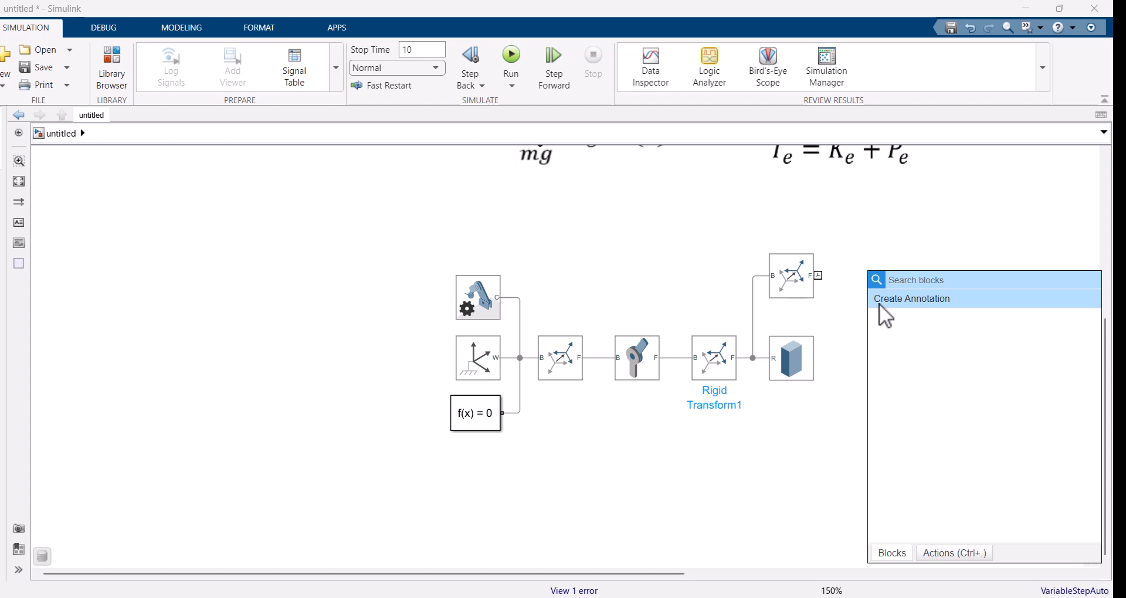
pyautogui.write('sph')
pyautogui.click(879, 304)
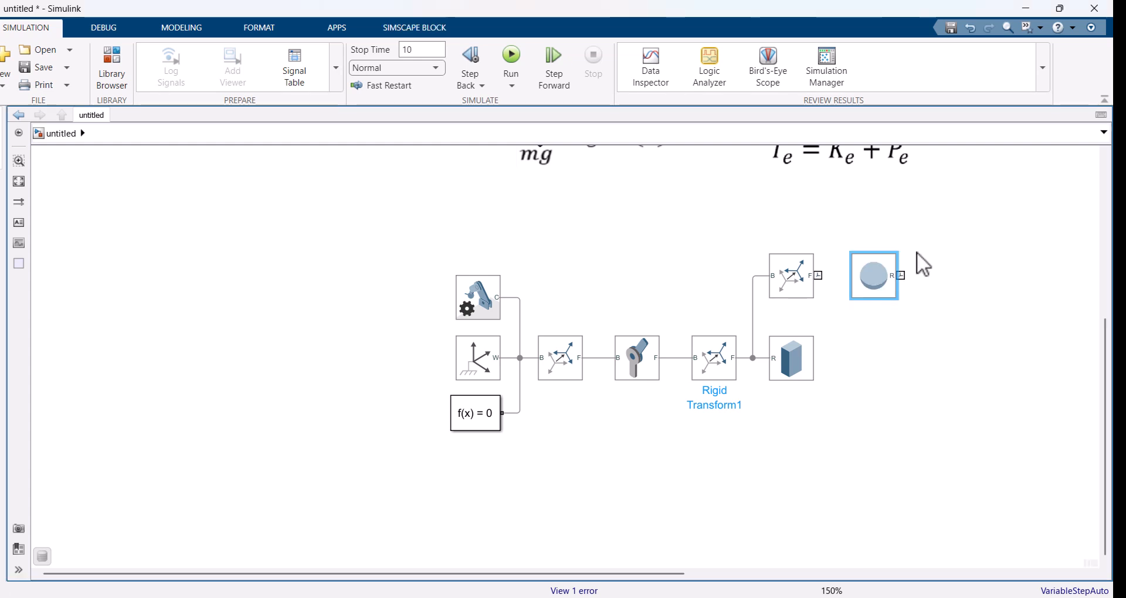
pyautogui.hotkey('ctrl', 'r')
pyautogui.hotkey('ctrl', 'r')
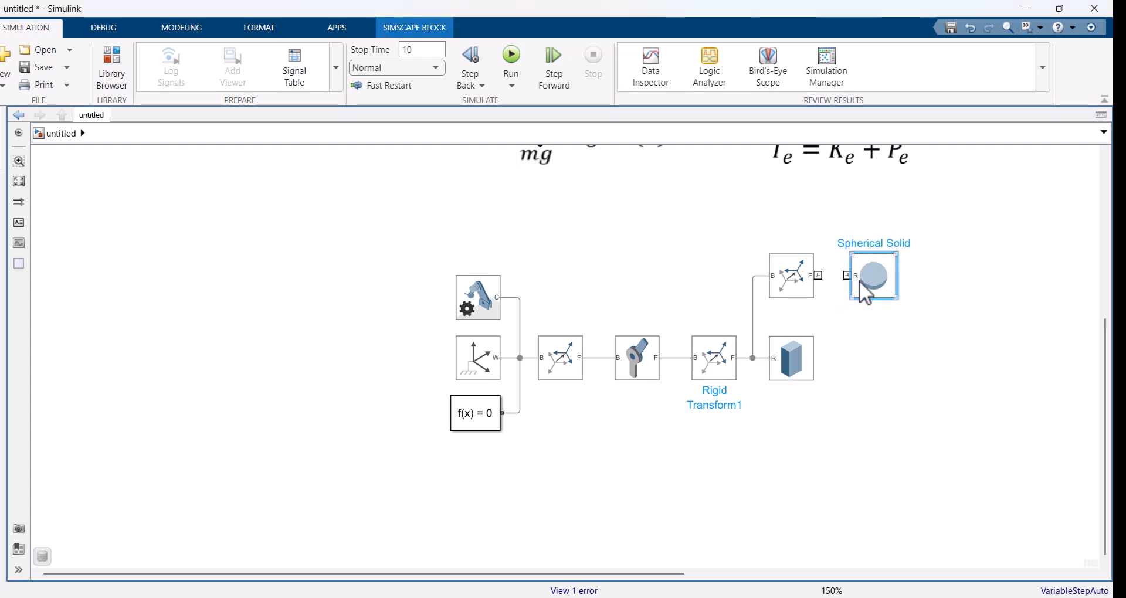
pyautogui.moveTo(848, 276); pyautogui.dragTo(818, 276)
# Step: Set the Spherical Solid's radius to 0.05 m
pyautogui.doubleClick(871, 284)
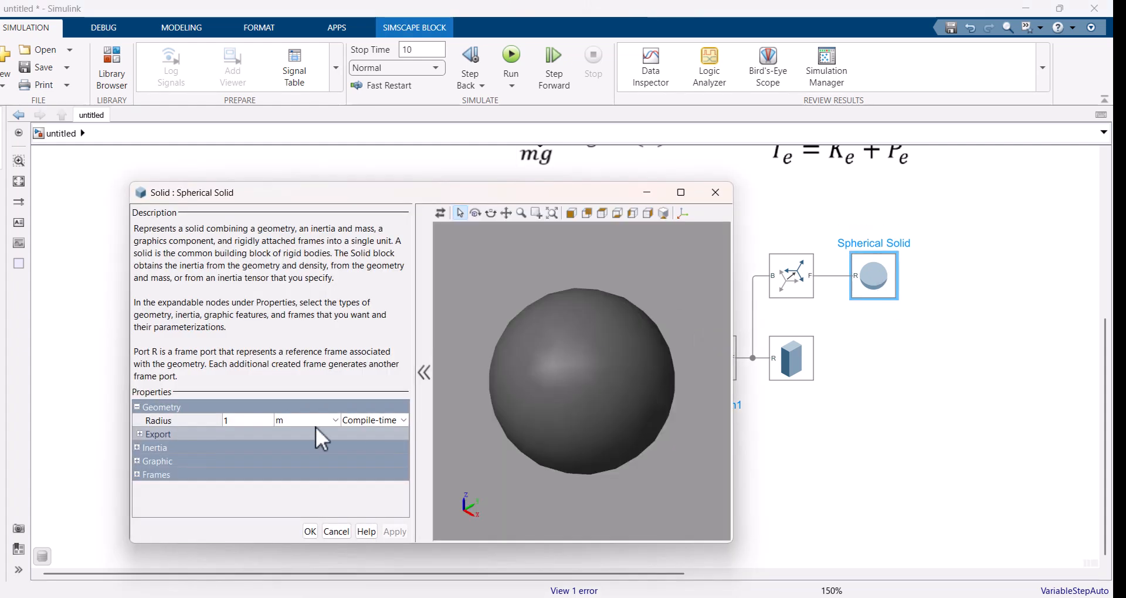
pyautogui.click(262, 421)
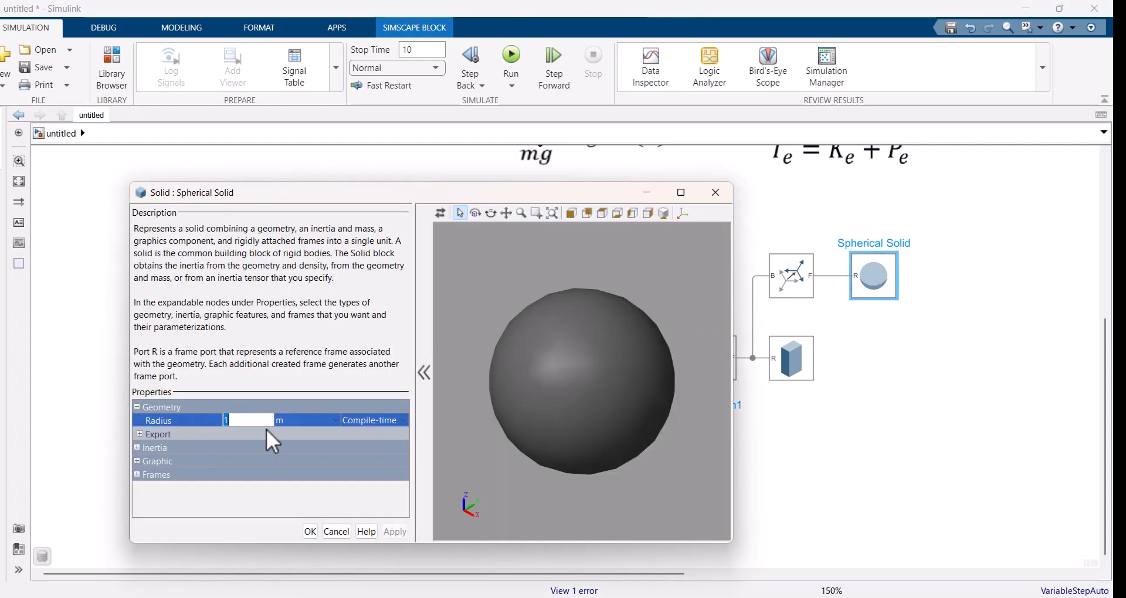
pyautogui.write('0.05')
# Step: Set the Spherical Solid's inertia type to Point Mass with mass m in kg
pyautogui.click(137, 448)
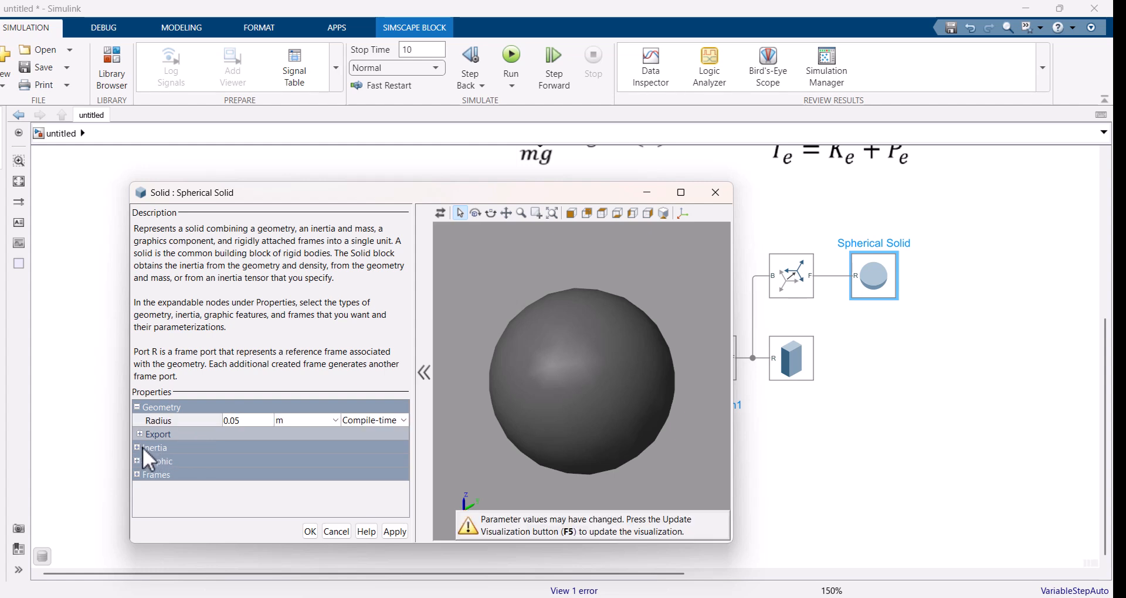
pyautogui.click(138, 448)
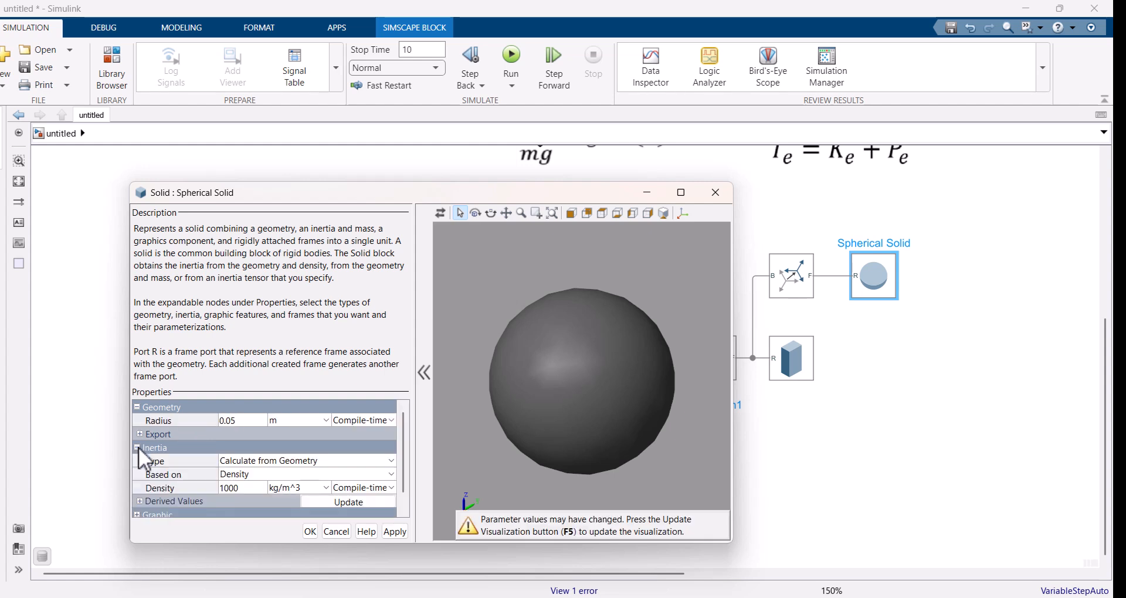
pyautogui.click(264, 462)
pyautogui.click(248, 490)
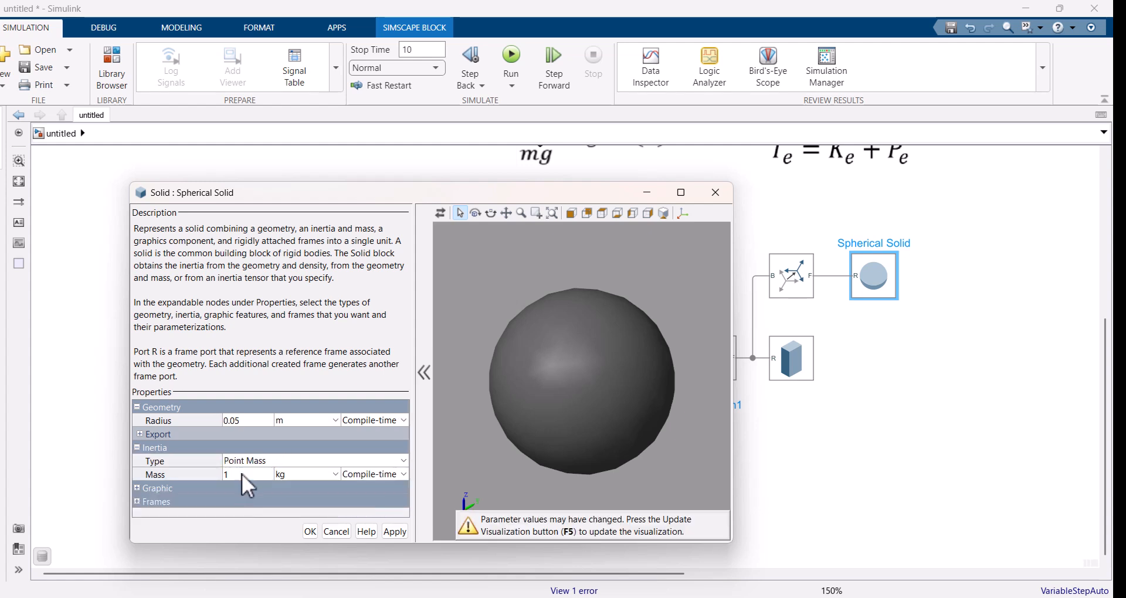
pyautogui.click(242, 474)
pyautogui.write('m')
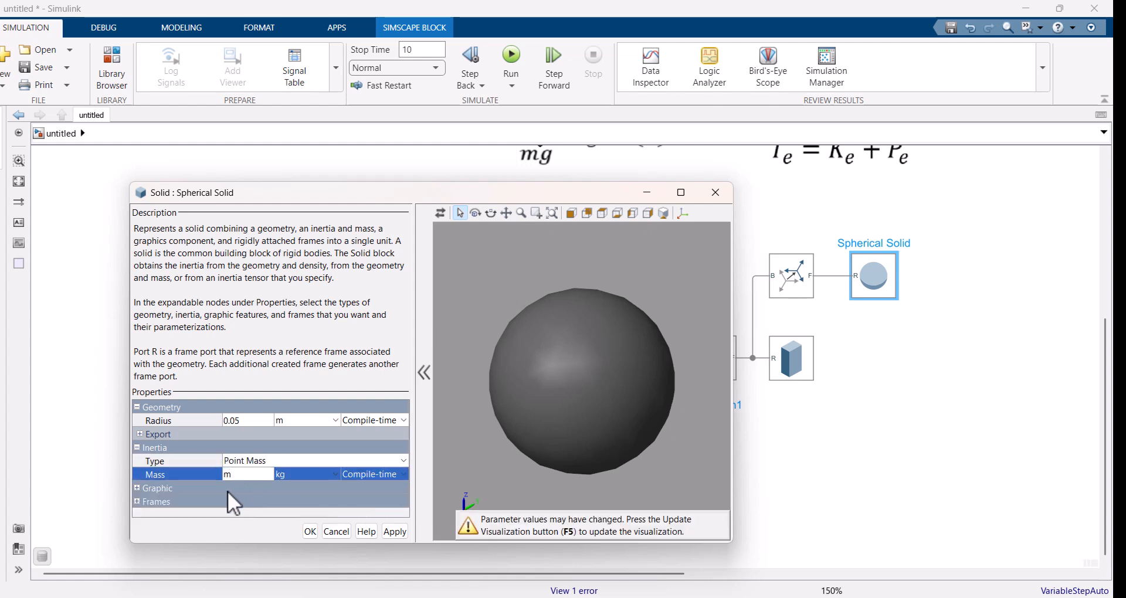
# Step: Color the Spherical Solid magenta [1.0 0.2 1.0], update its preview and accept the block settings
pyautogui.click(137, 488)
pyautogui.click(137, 487)
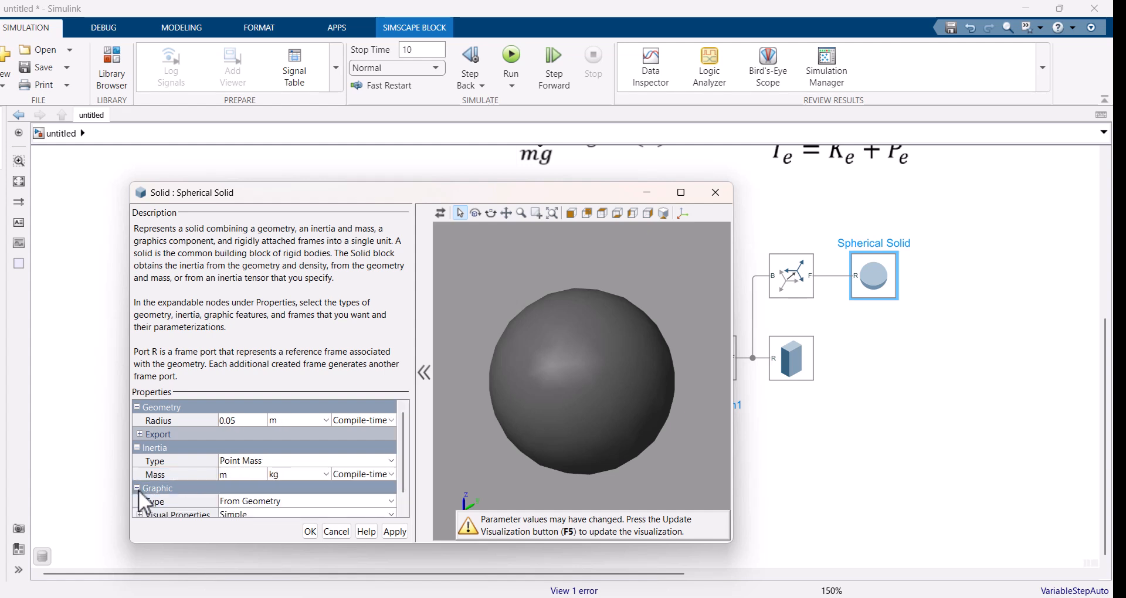
pyautogui.scroll(-1, 266, 500)
pyautogui.click(282, 499)
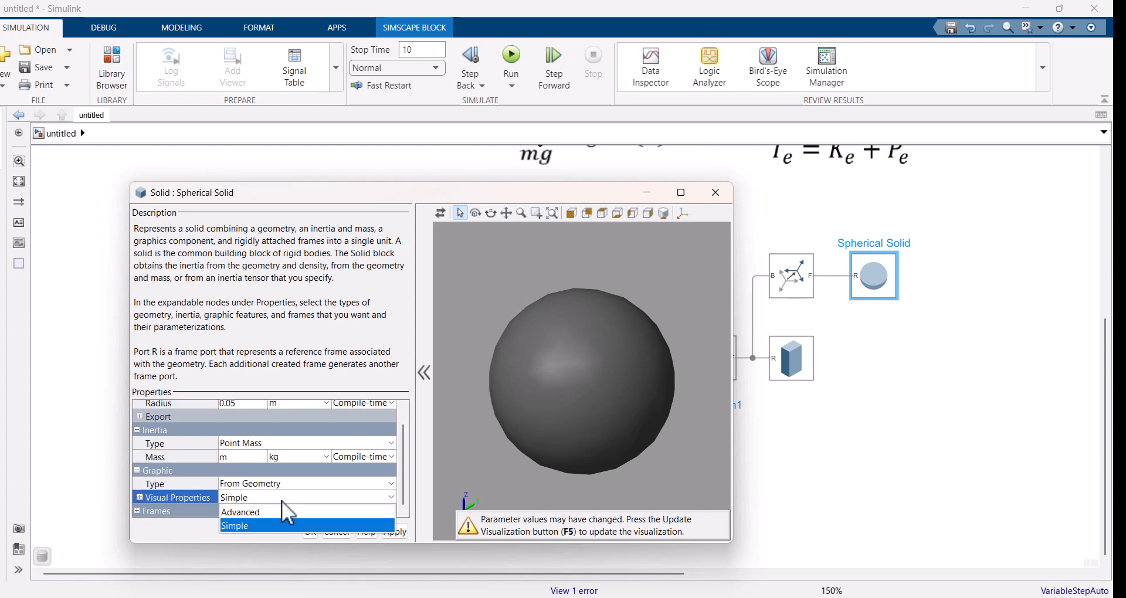
pyautogui.click(242, 506)
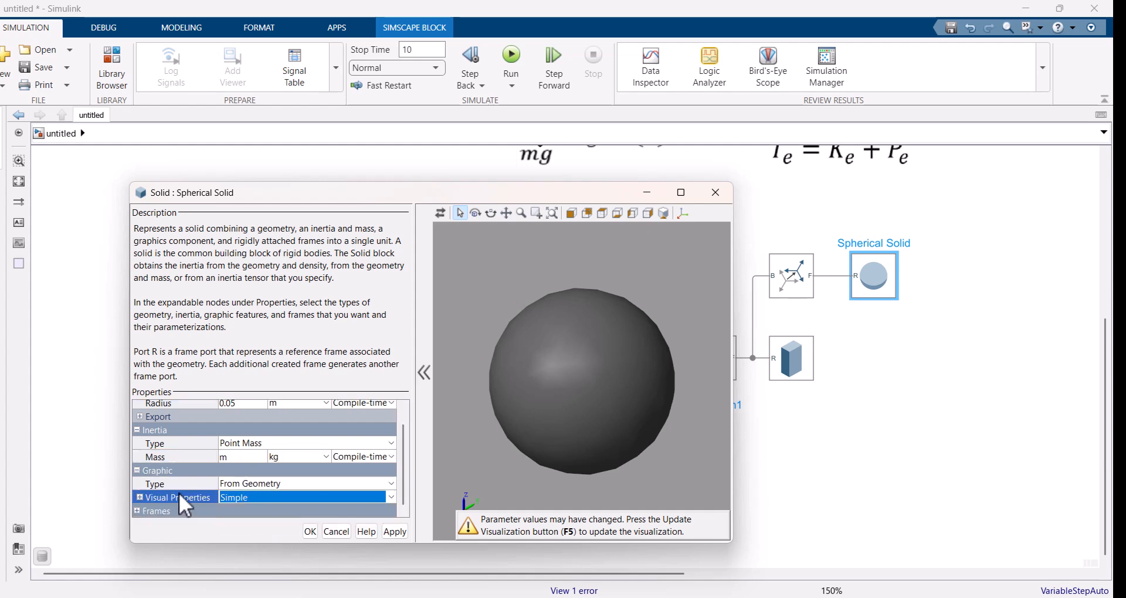
pyautogui.click(138, 497)
pyautogui.click(291, 508)
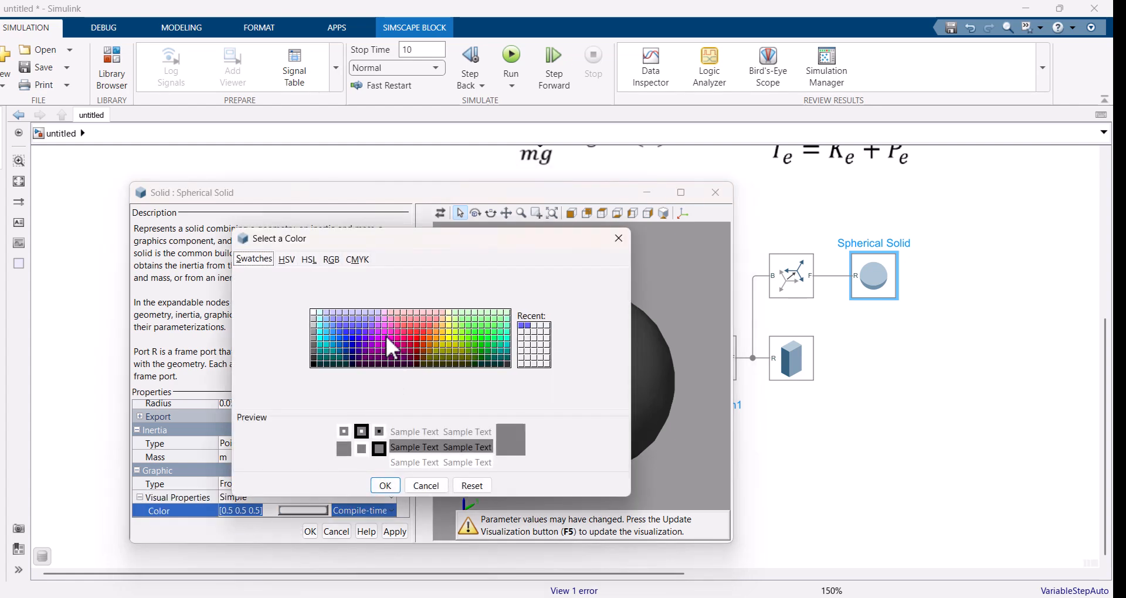
pyautogui.click(386, 330)
pyautogui.click(385, 487)
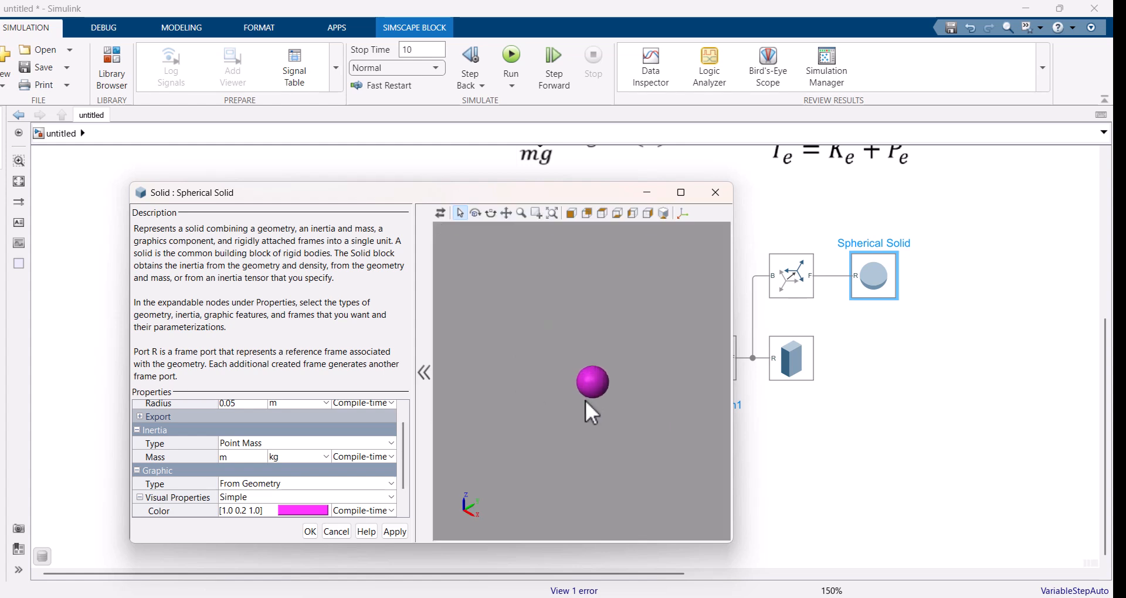
pyautogui.scroll(5, 586, 402)
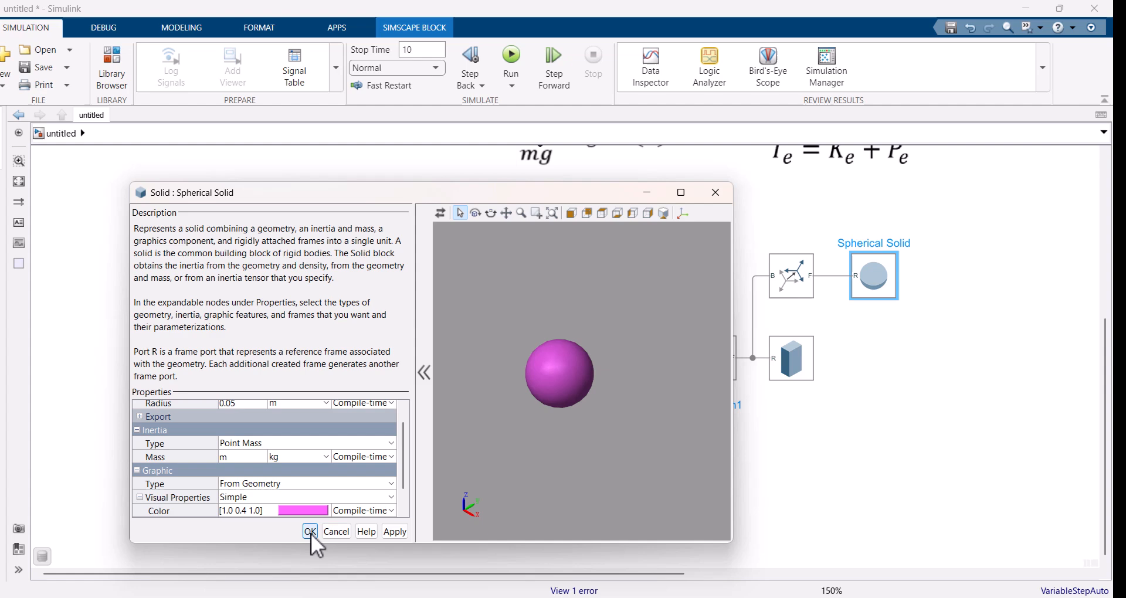
pyautogui.click(310, 531)
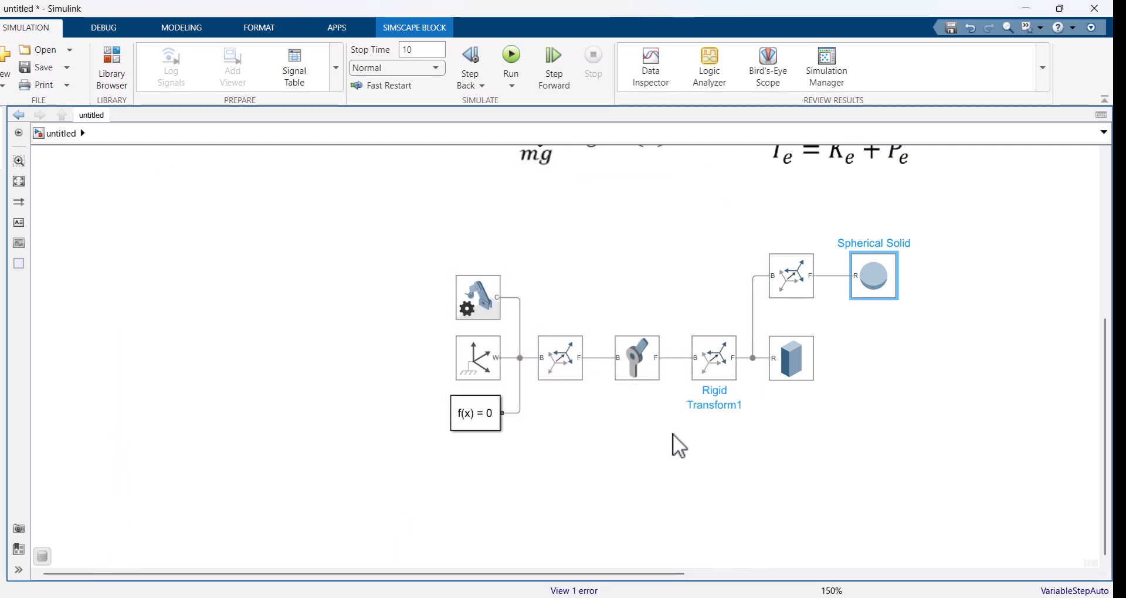
# Step: Enable position and velocity sensing on the Revolute Joint and set its damping coefficient to b
pyautogui.click(914, 378)
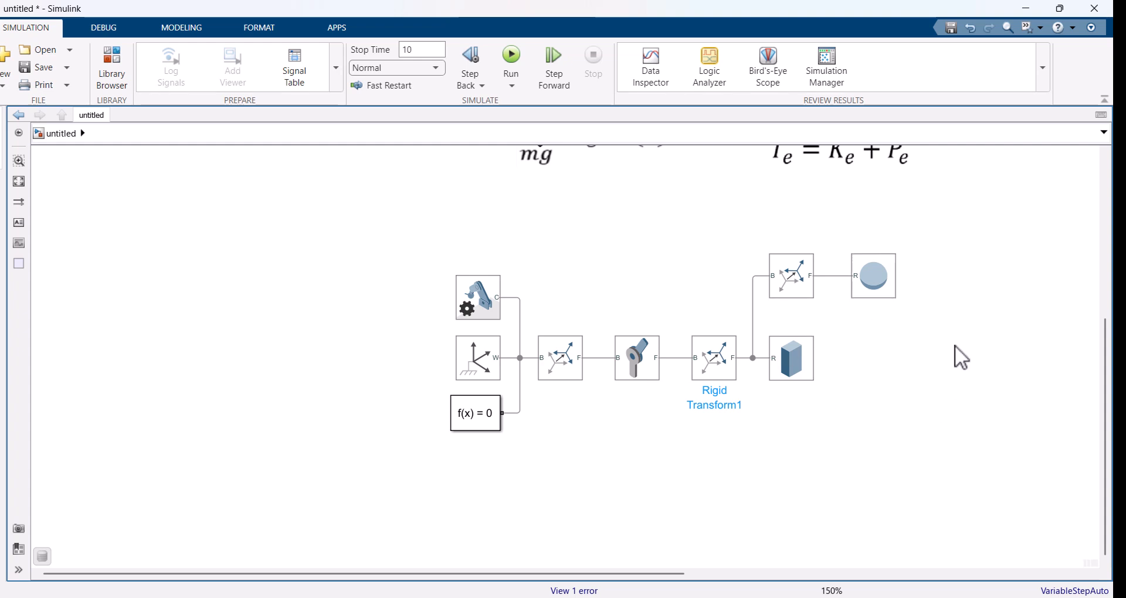
pyautogui.scroll(1, 980, 353)
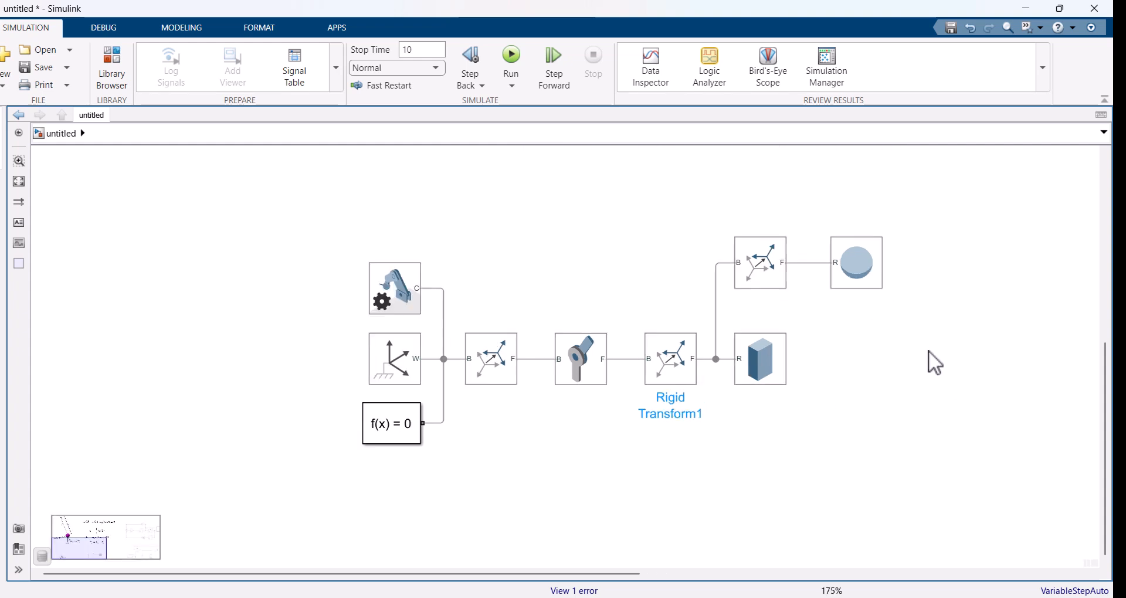
pyautogui.doubleClick(591, 380)
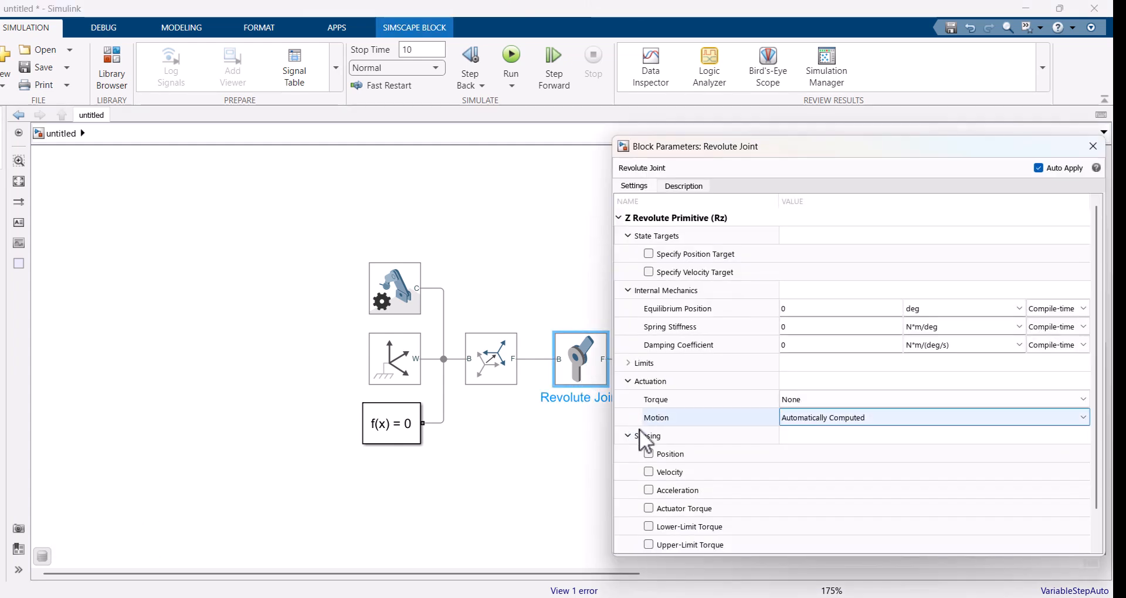
pyautogui.click(649, 454)
pyautogui.click(647, 472)
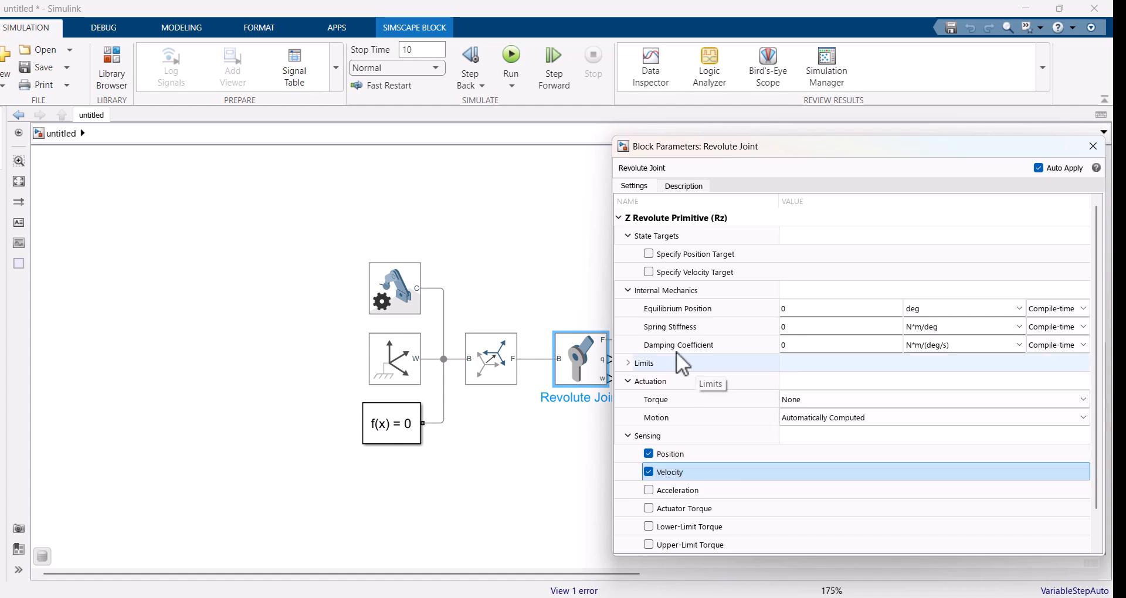
pyautogui.click(786, 346)
pyautogui.write('b')
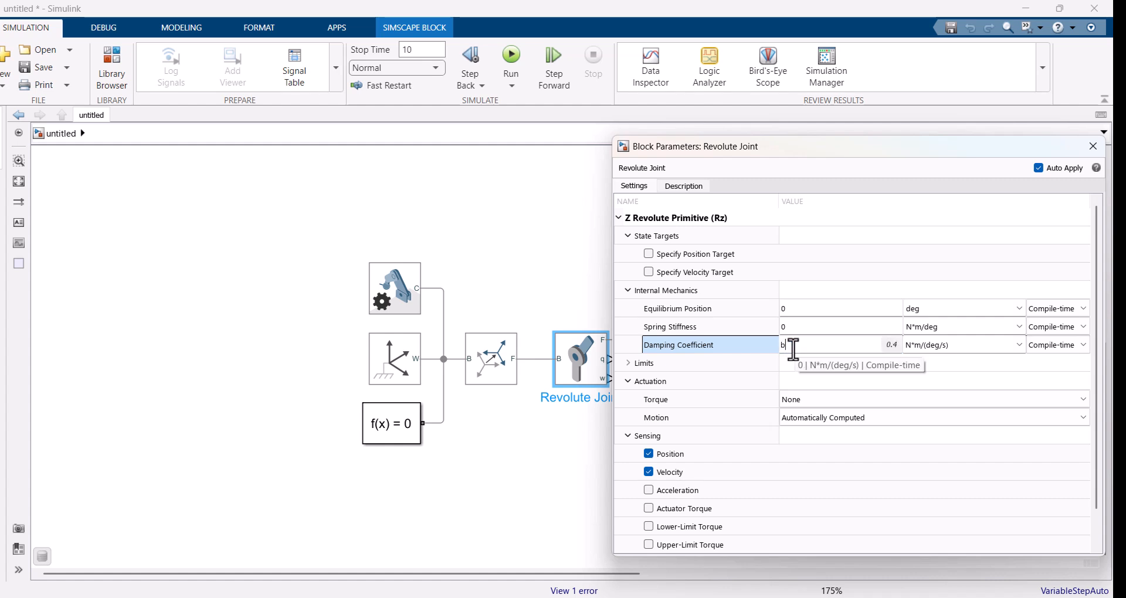
pyautogui.press('Return')
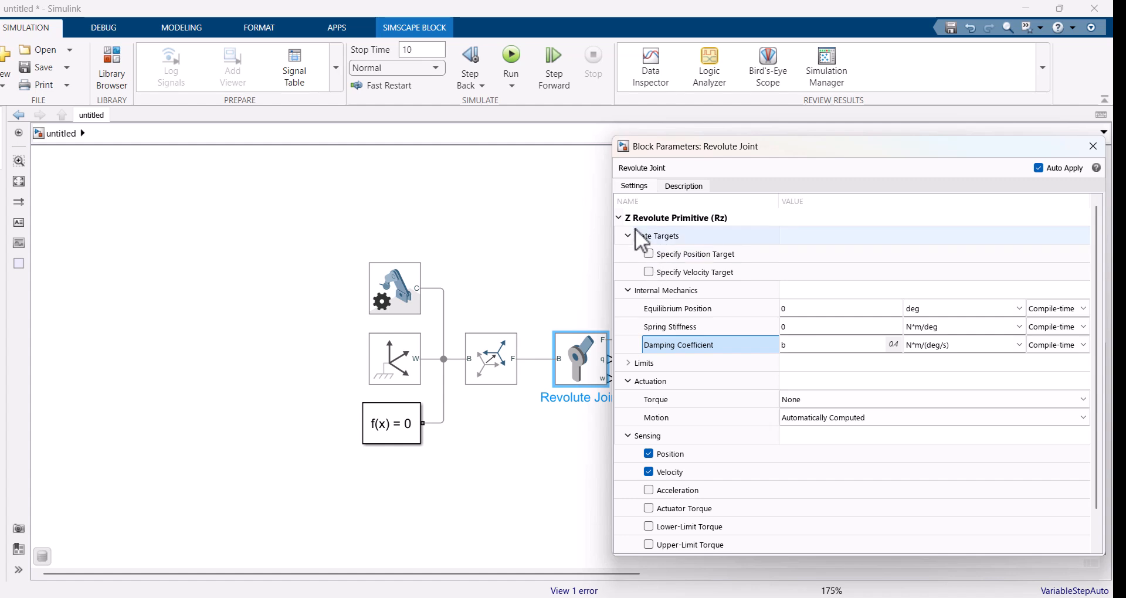
# Step: Specify a position target of 0.5 rad for the Revolute Joint and close its parameters
pyautogui.click(649, 253)
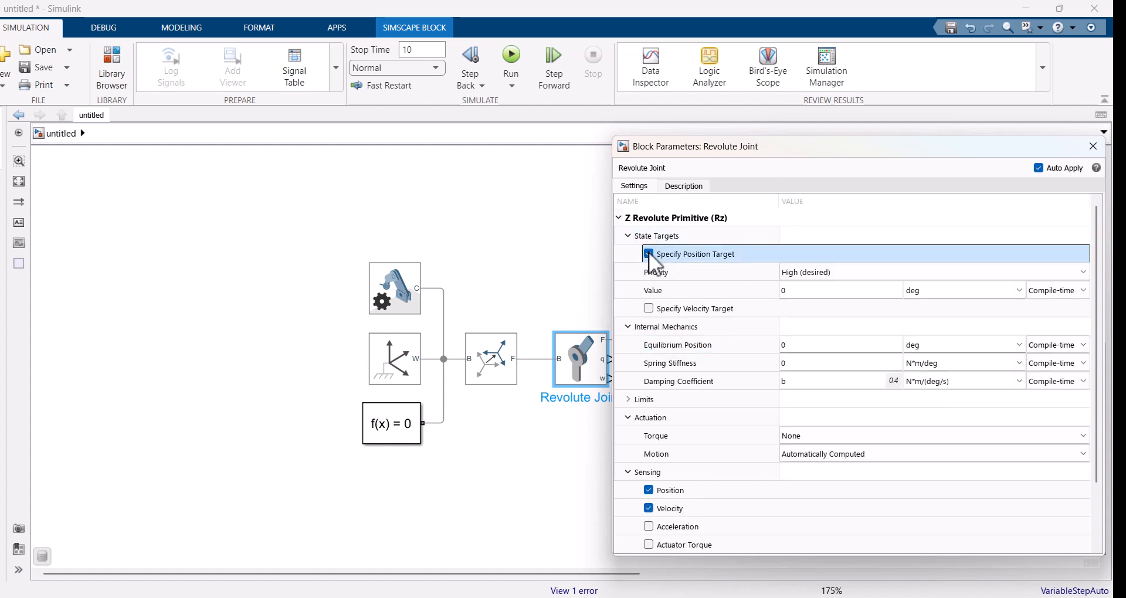
pyautogui.click(915, 287)
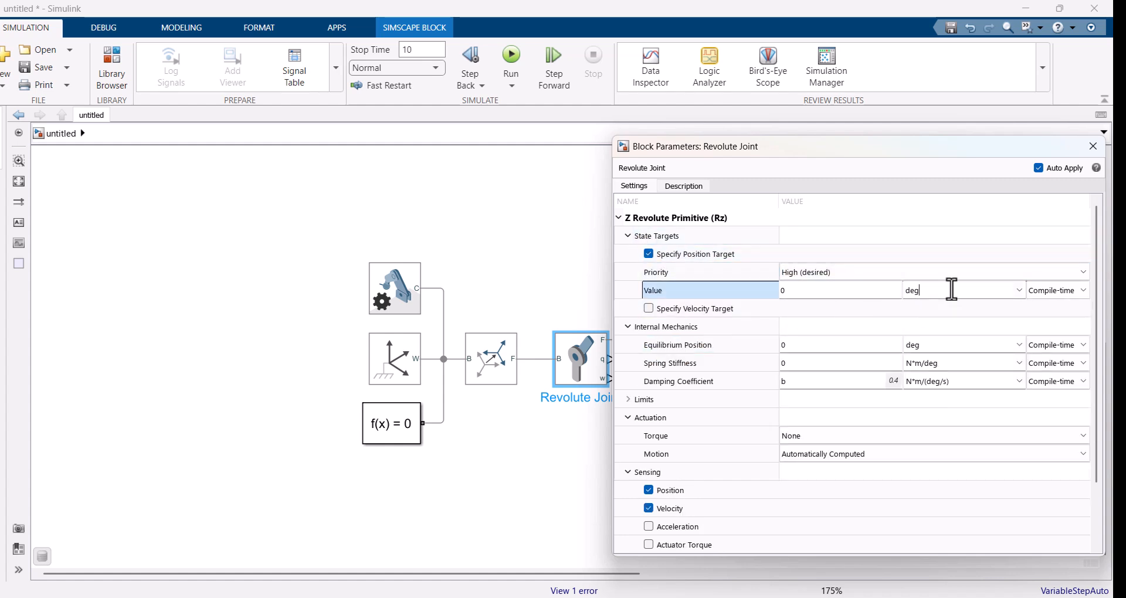
pyautogui.click(1020, 290)
pyautogui.click(933, 318)
pyautogui.click(810, 294)
pyautogui.write('0.5')
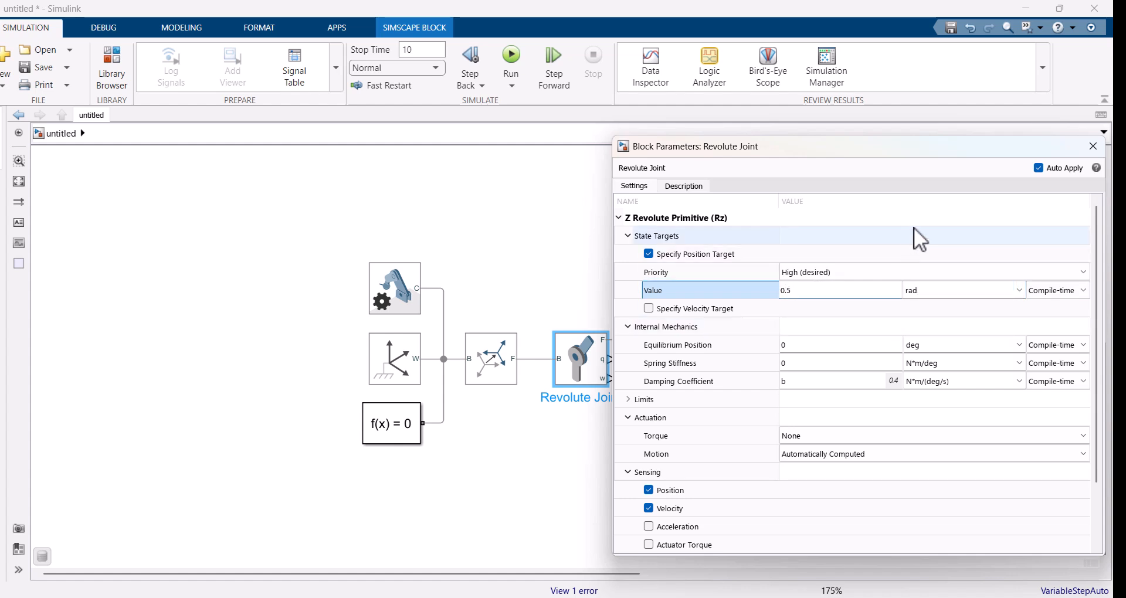
pyautogui.click(1033, 211)
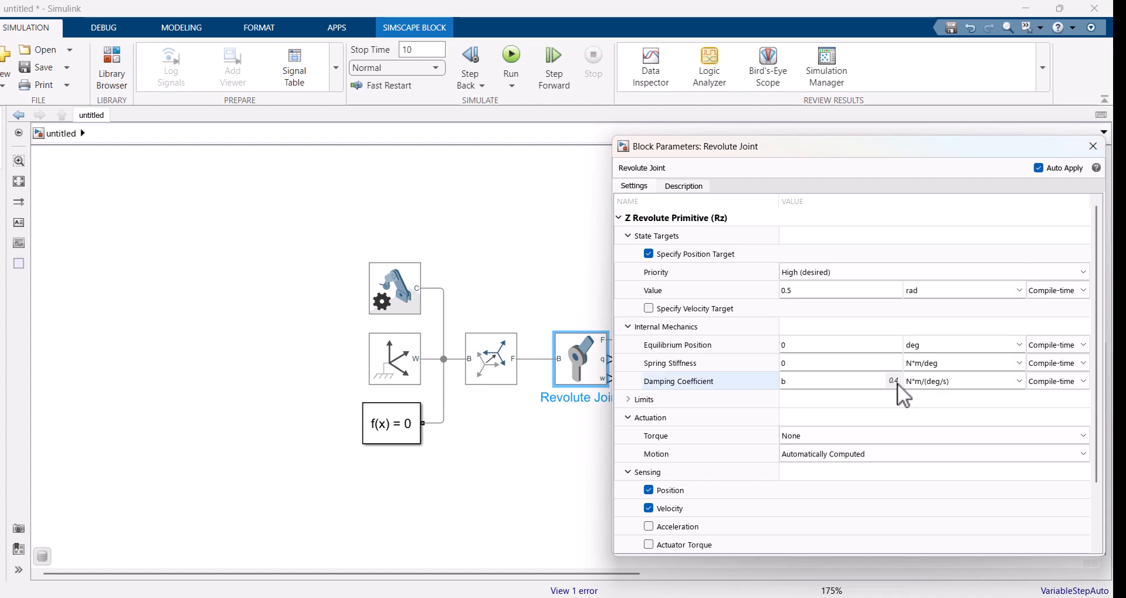
pyautogui.click(1093, 146)
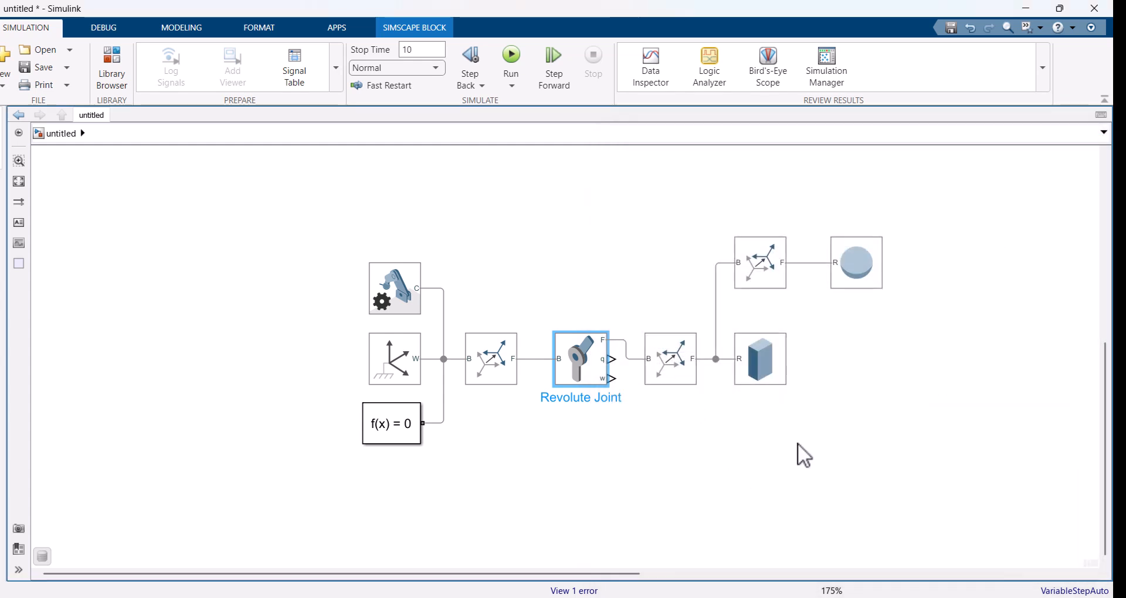
# Step: Connect the joint's q and w outputs through PS-Simulink Converters to the energy function's th and th_dot inputs
pyautogui.doubleClick(785, 456)
pyautogui.write('ps')
pyautogui.press('Return')
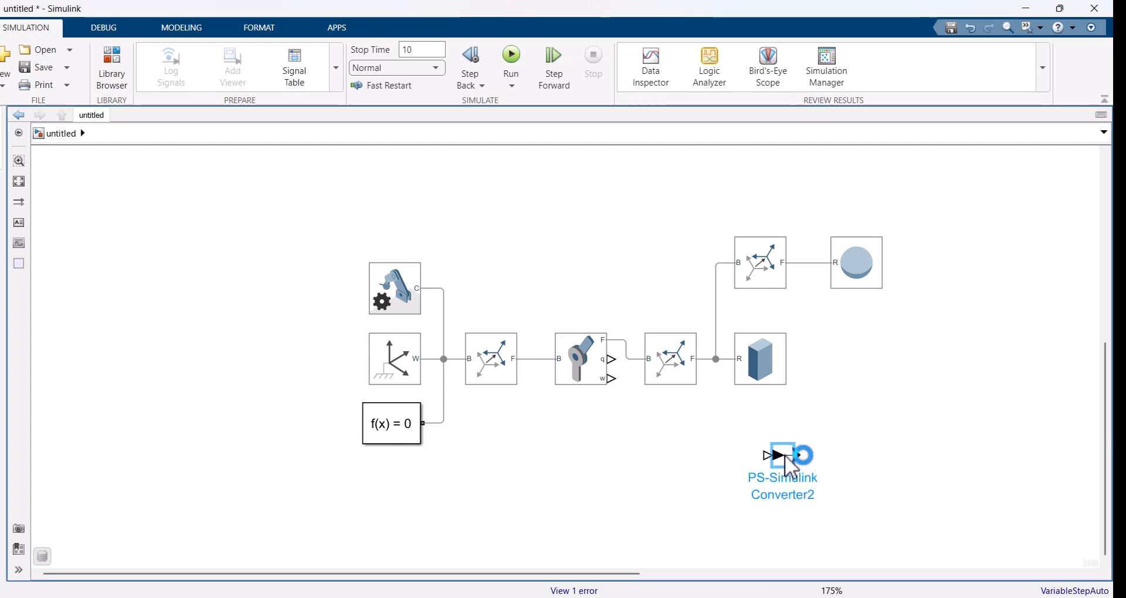
pyautogui.moveTo(785, 459); pyautogui.dragTo(625, 359)
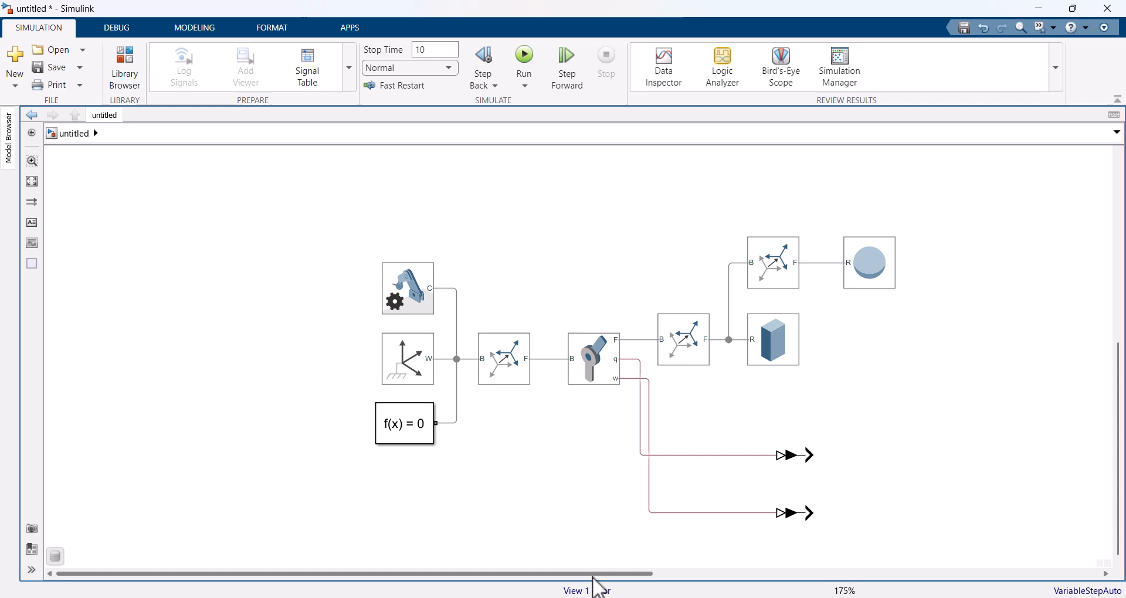
pyautogui.moveTo(605, 574); pyautogui.dragTo(910, 552)
pyautogui.moveTo(874, 367); pyautogui.dragTo(315, 329)
pyautogui.moveTo(987, 321); pyautogui.dragTo(734, 428)
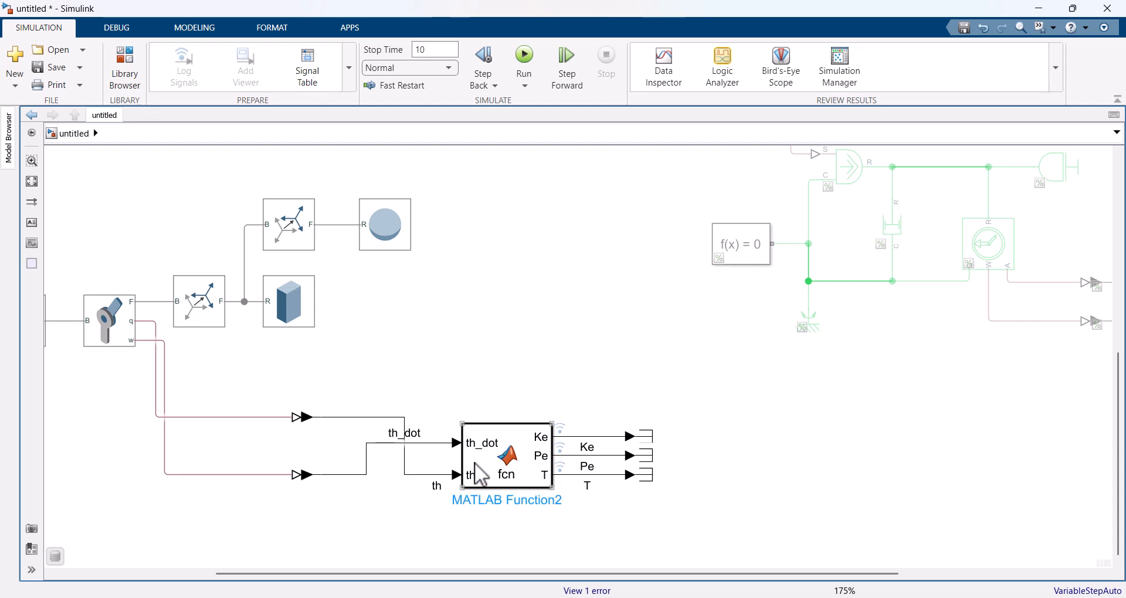
# Step: Enable logging of the th signal entering the energy function block
pyautogui.click(417, 474)
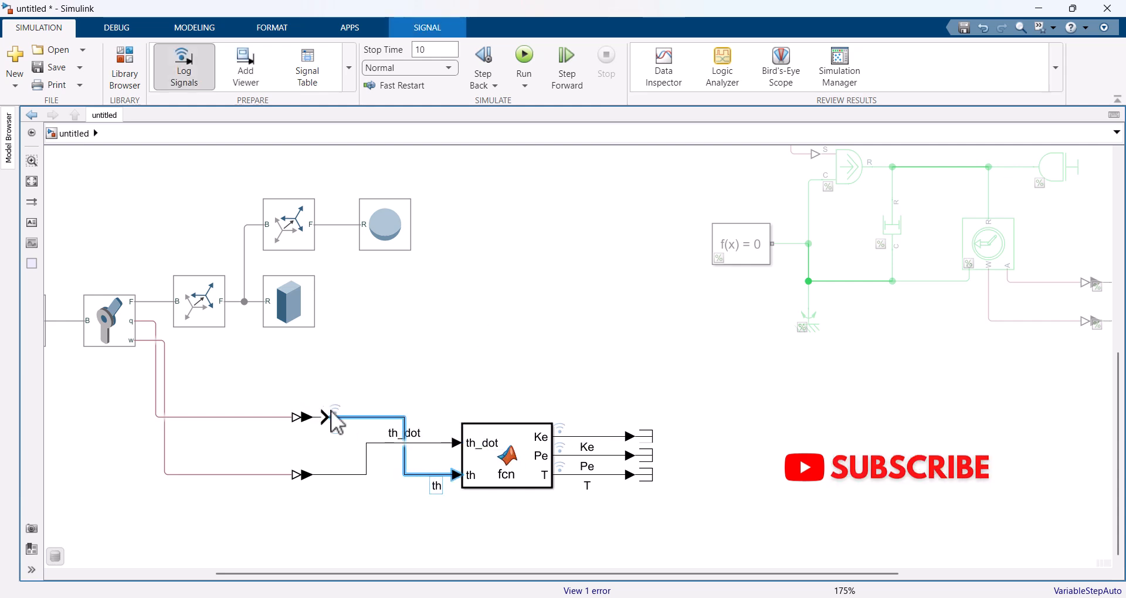
pyautogui.click(505, 334)
pyautogui.moveTo(544, 574); pyautogui.dragTo(355, 580)
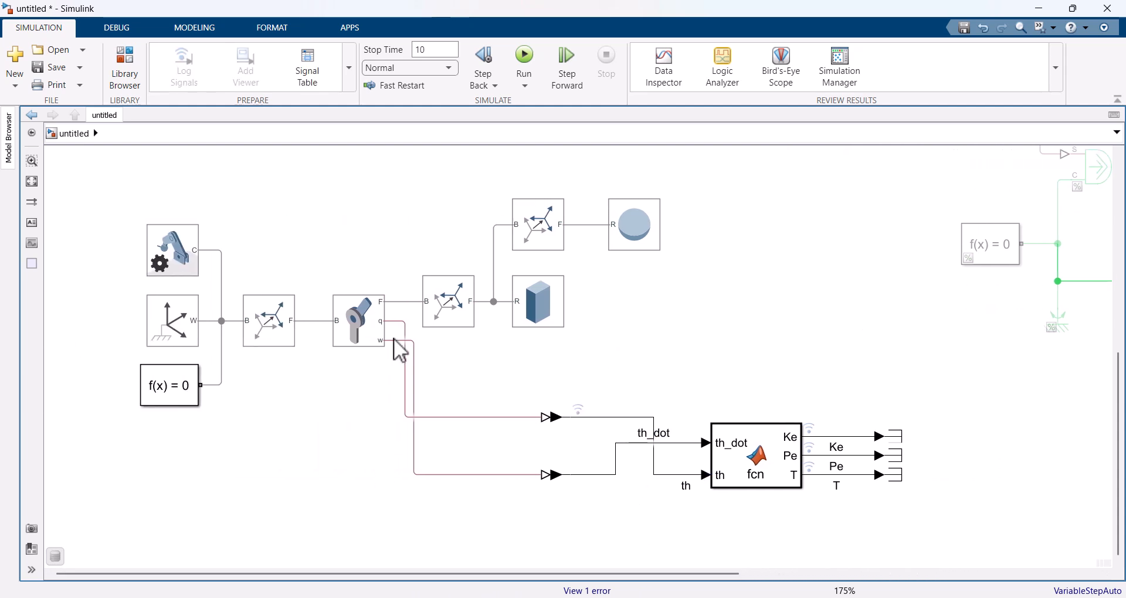
# Step: Run the simulation and play the pendulum animation in Mechanics Explorer, viewed square to the XZ plane
pyautogui.click(524, 55)
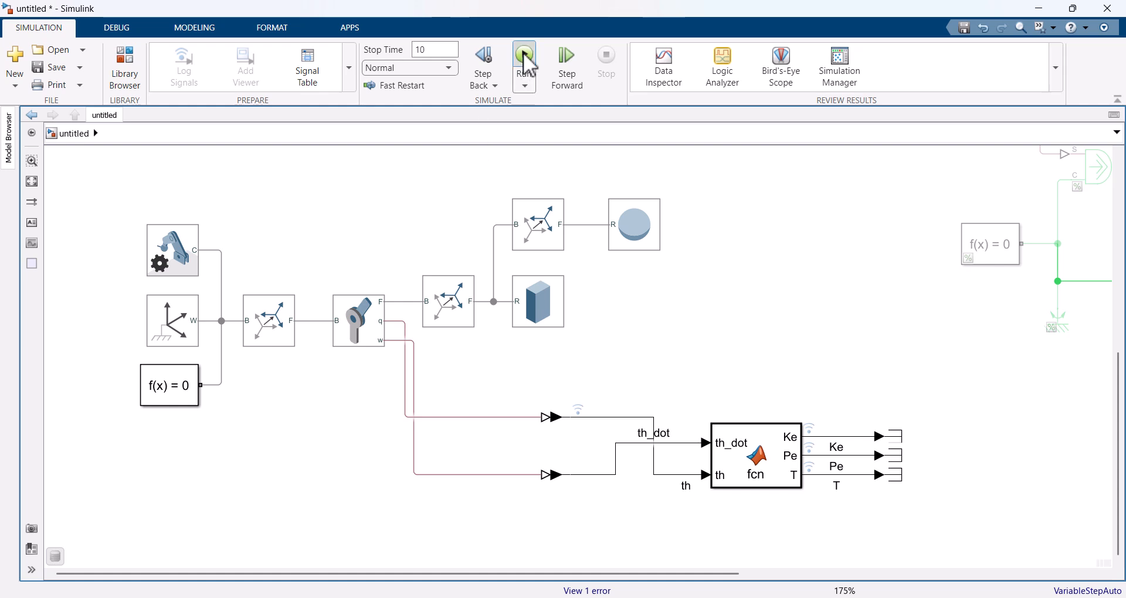
pyautogui.click(650, 243)
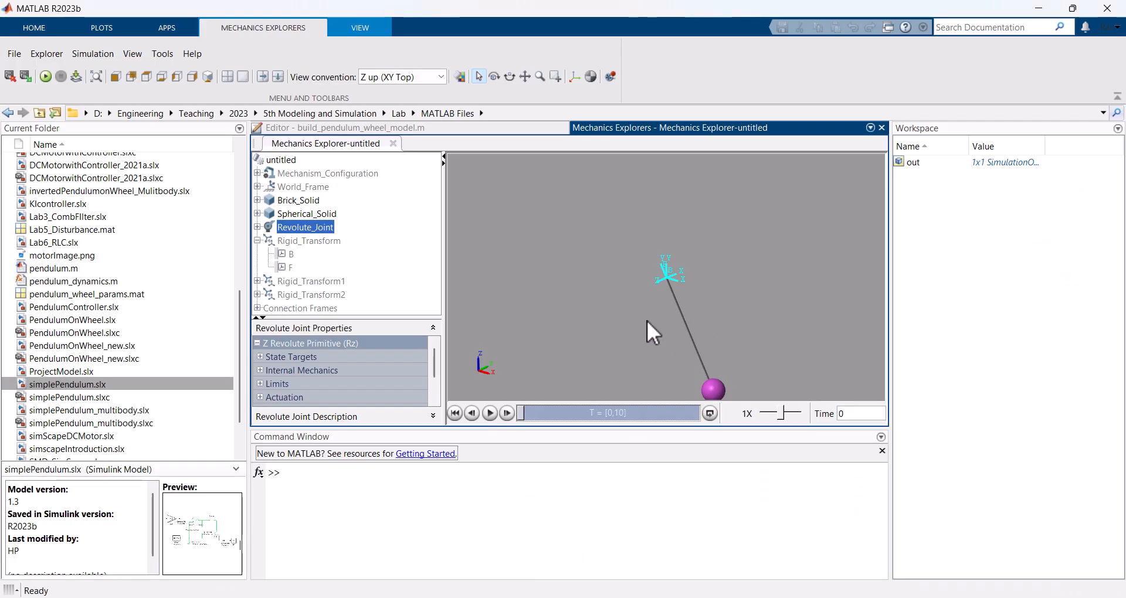
pyautogui.rightClick(601, 272)
pyautogui.moveTo(681, 314)
pyautogui.click(779, 312)
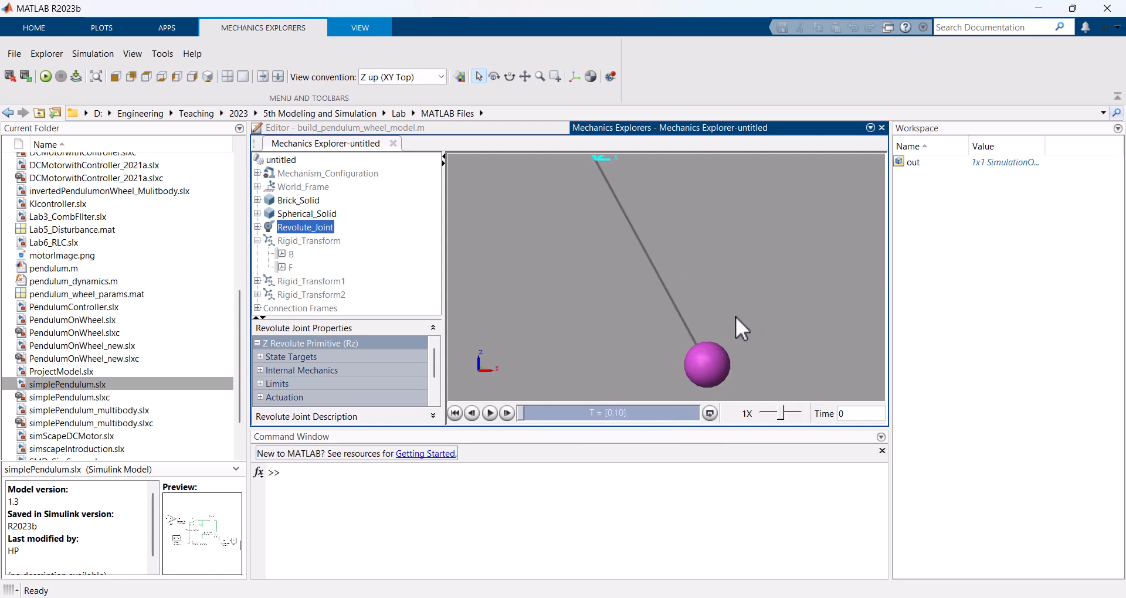
pyautogui.click(491, 413)
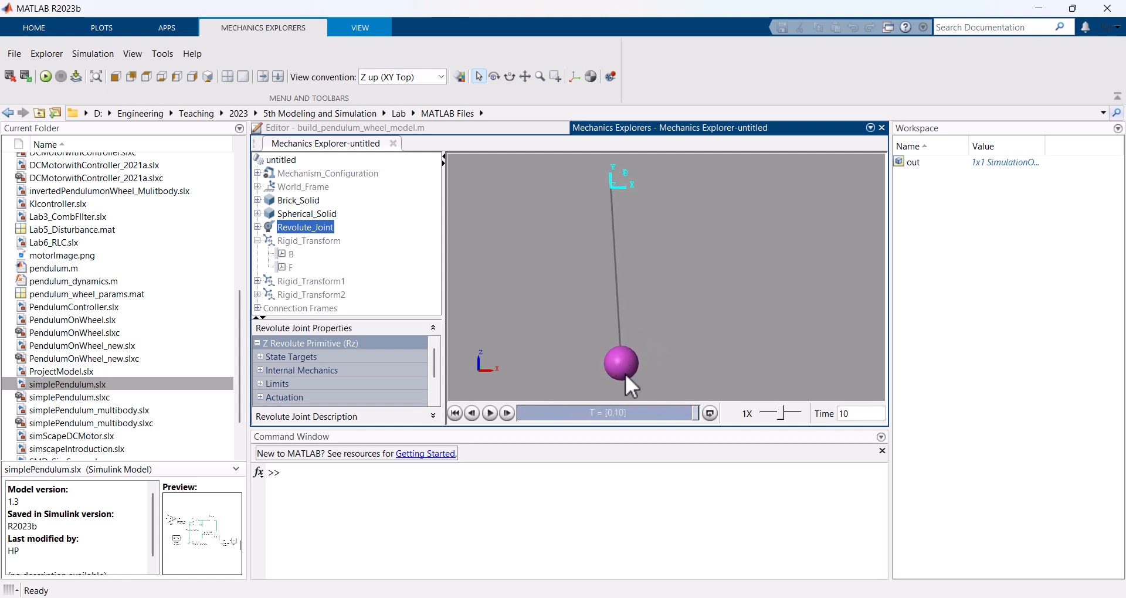
# Step: Switch back to the untitled Simulink model and change the Revolute Joint's damping coefficient unit to N*m*s/rad
pyautogui.click(675, 597)
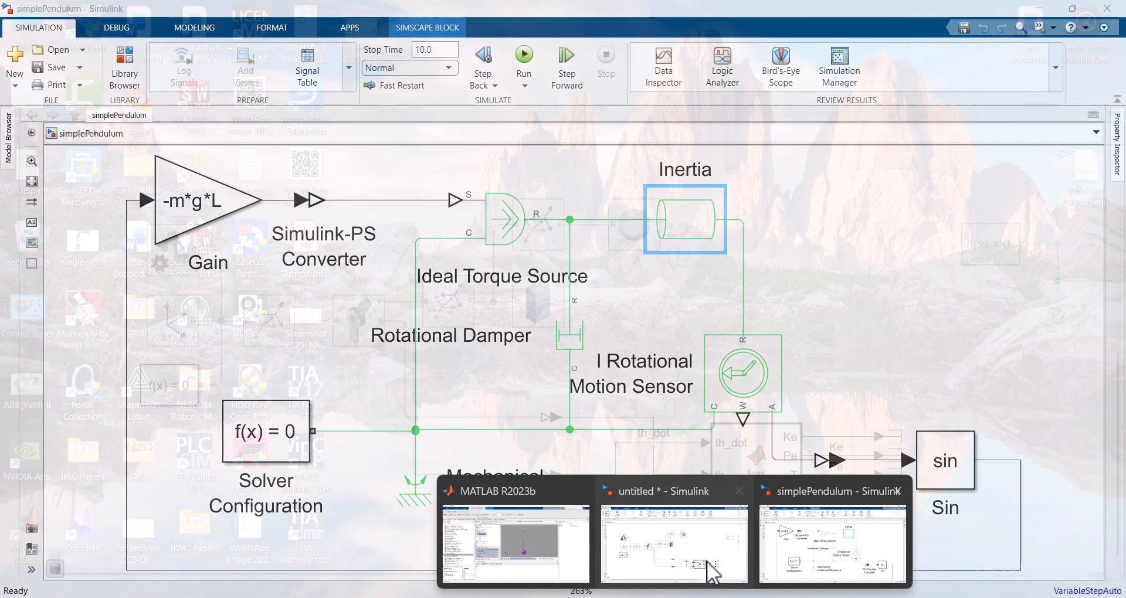
pyautogui.click(708, 563)
pyautogui.click(344, 332)
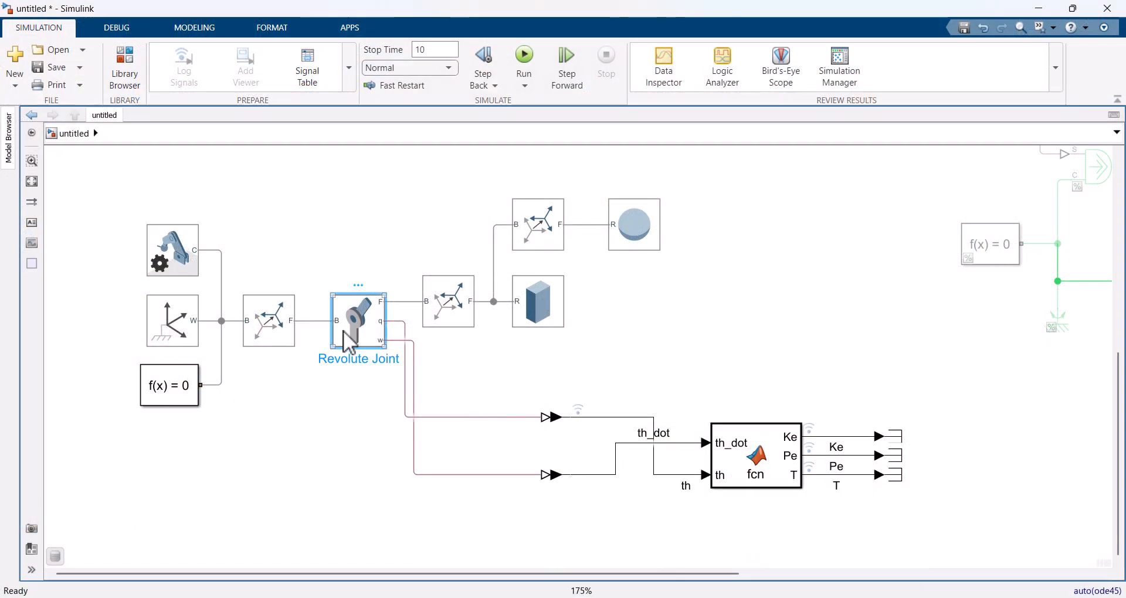
pyautogui.doubleClick(343, 330)
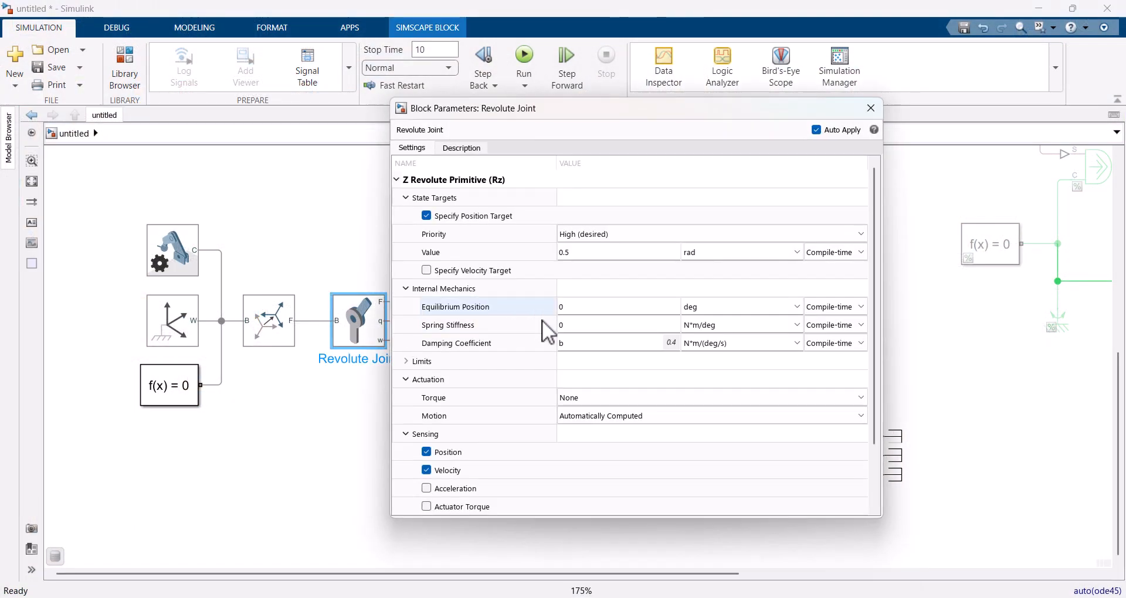
pyautogui.click(796, 342)
pyautogui.click(719, 372)
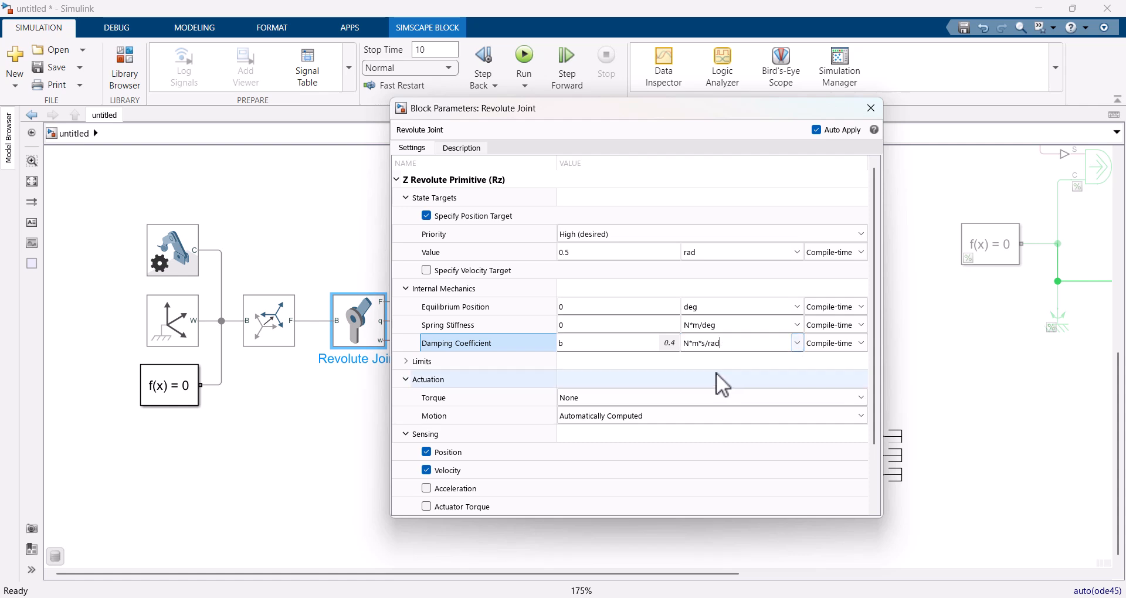
pyautogui.click(871, 107)
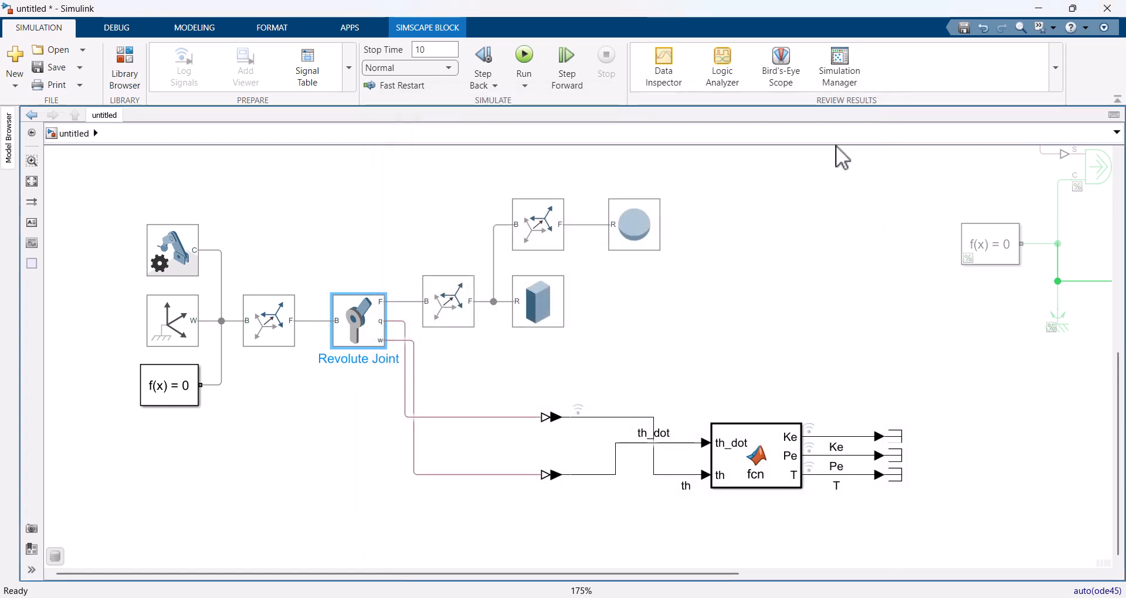
# Step: Run the simulation again and watch the pendulum animation in Mechanics Explorer
pyautogui.click(524, 58)
pyautogui.moveTo(674, 597)
pyautogui.click(515, 578)
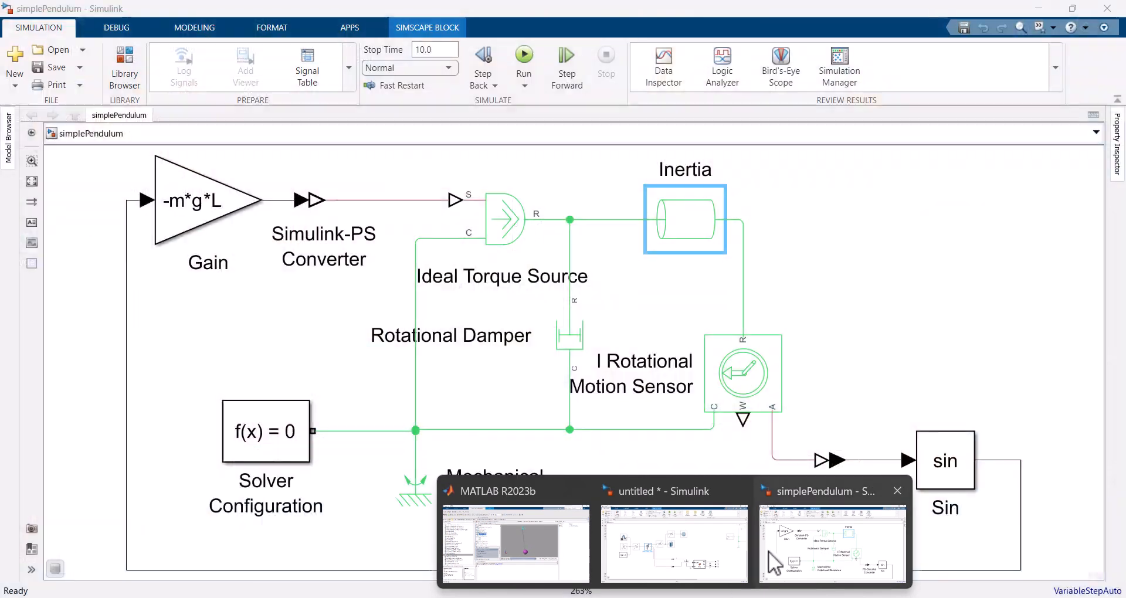
# Step: Return to the model and examine the th, Ke, Pe and T curves in the Simulation Data Inspector
pyautogui.click(745, 517)
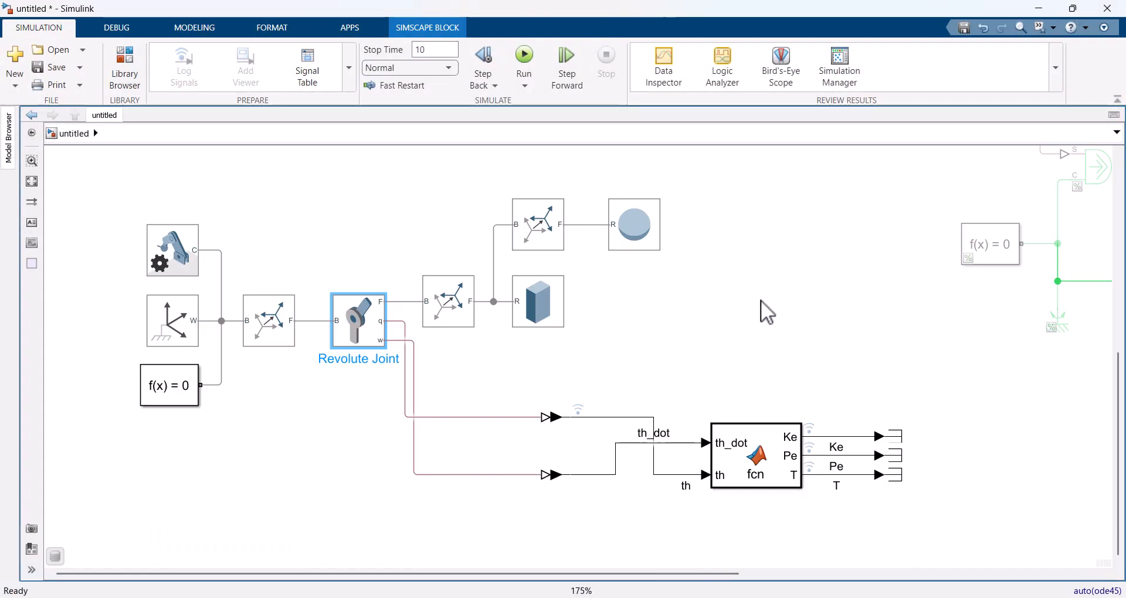
pyautogui.click(674, 67)
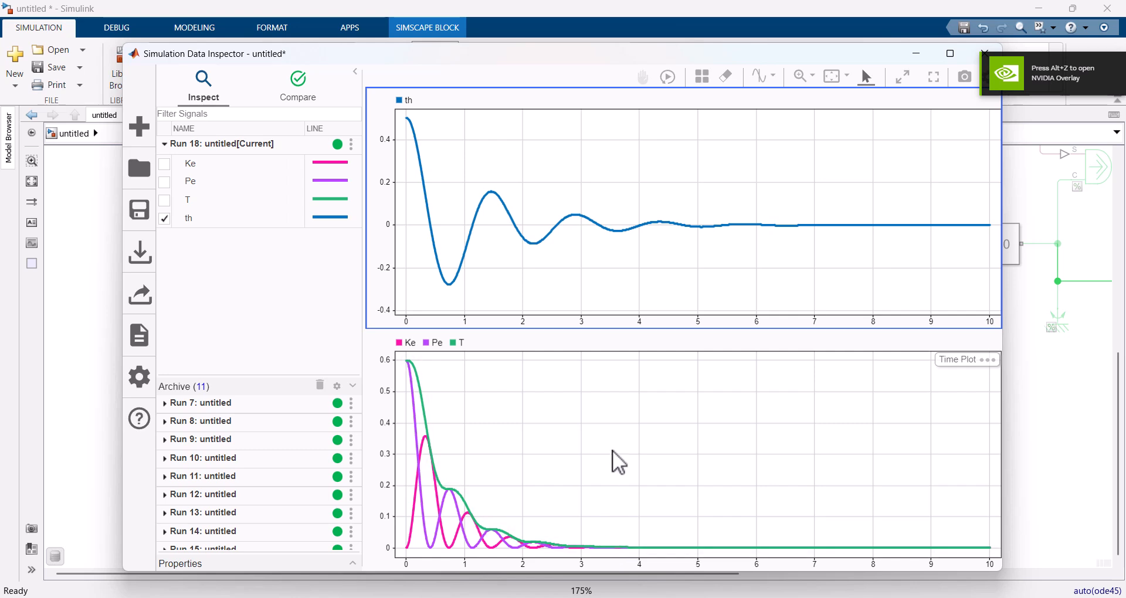
pyautogui.click(986, 52)
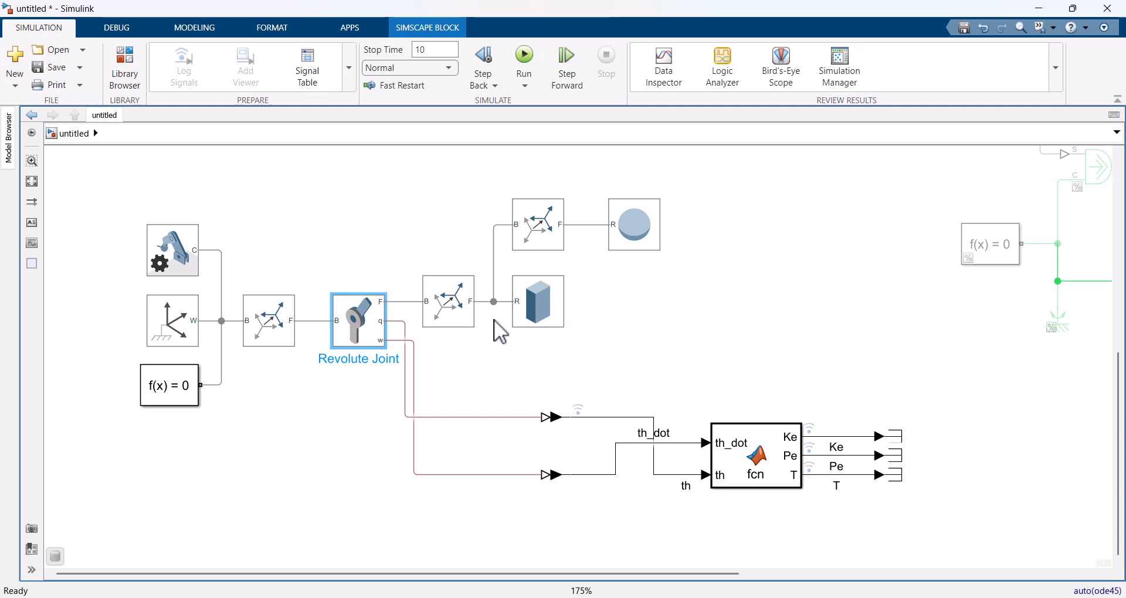
# Step: Switch to the MATLAB window to review the pendulum's swing in Mechanics Explorer
pyautogui.click(669, 597)
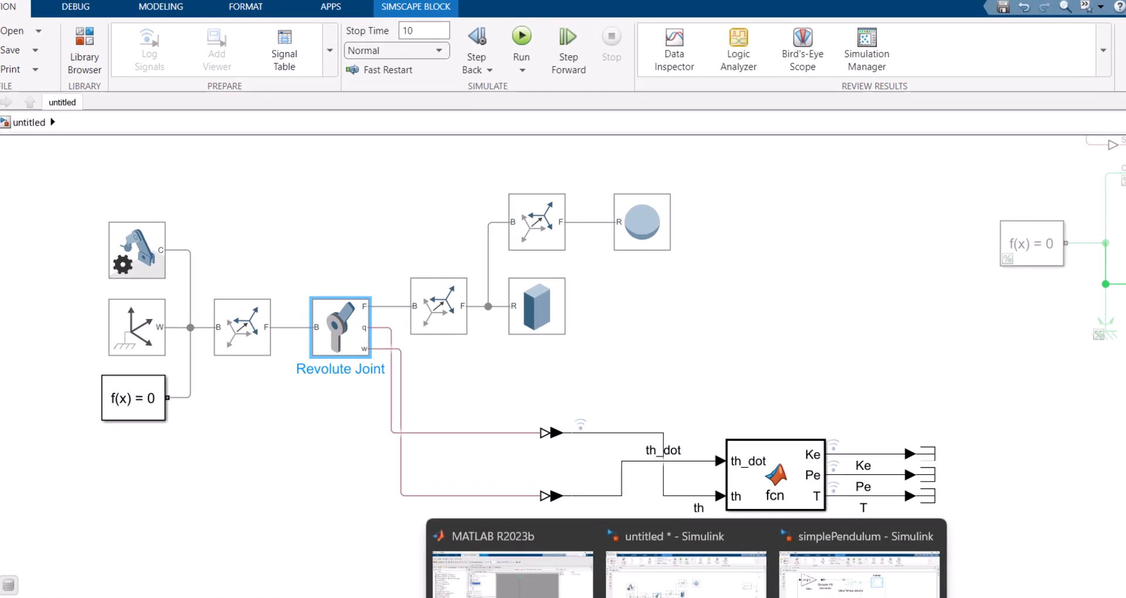
pyautogui.click(536, 554)
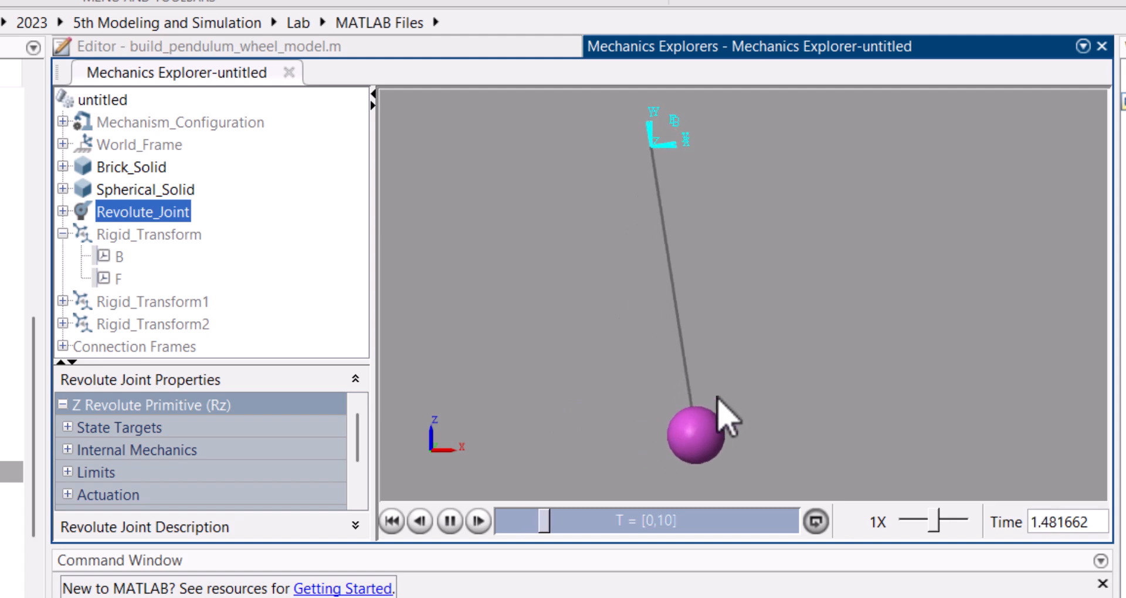